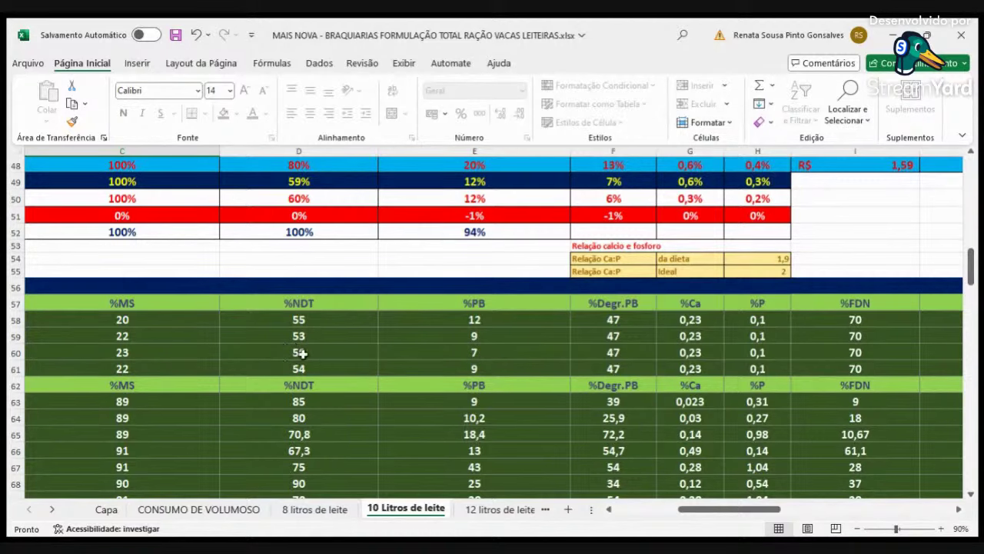
- Set the roughage share of "Braquiaria - pasto média qualidade" to 0% in the total diet balancing table
left_click(647, 509)
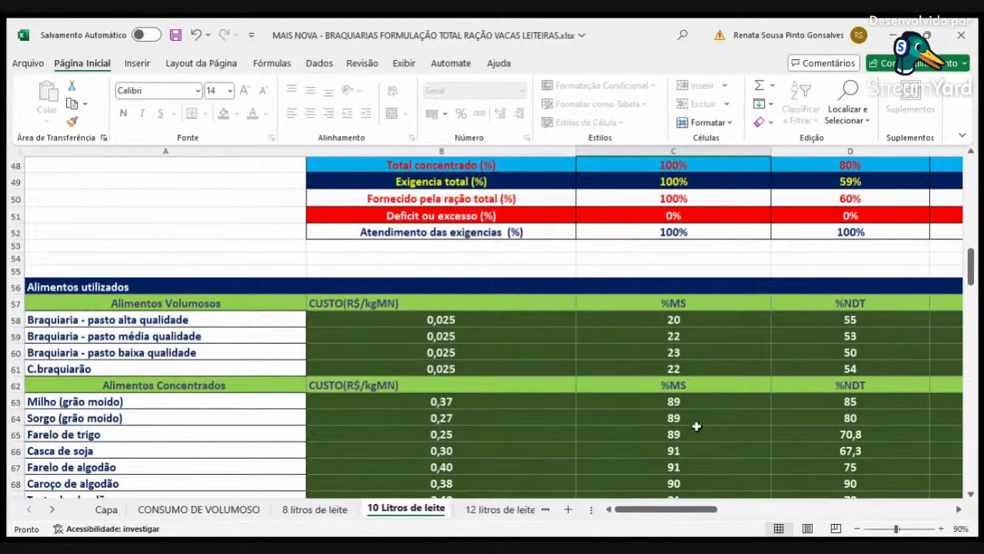
scroll(760, 400, "up", 9)
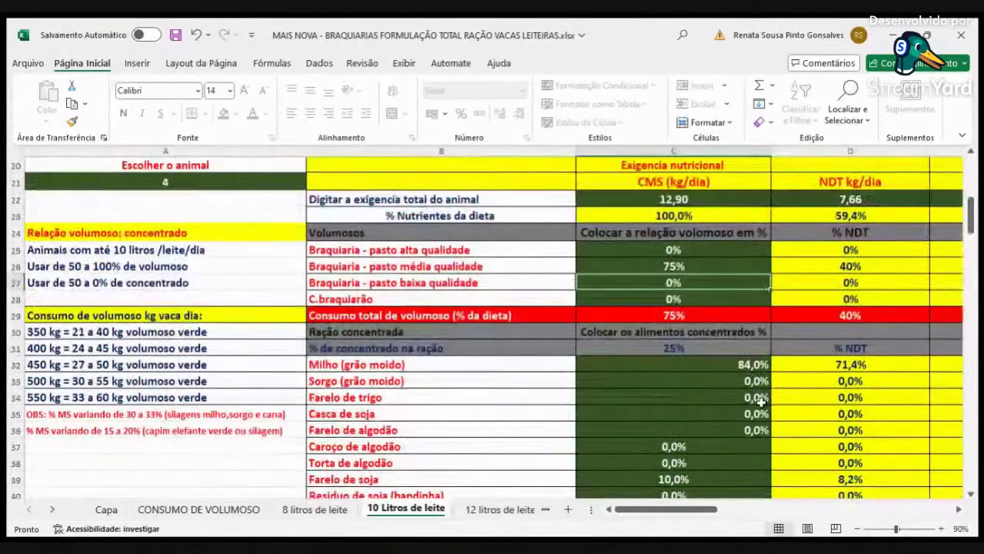
scroll(761, 396, "up", 2)
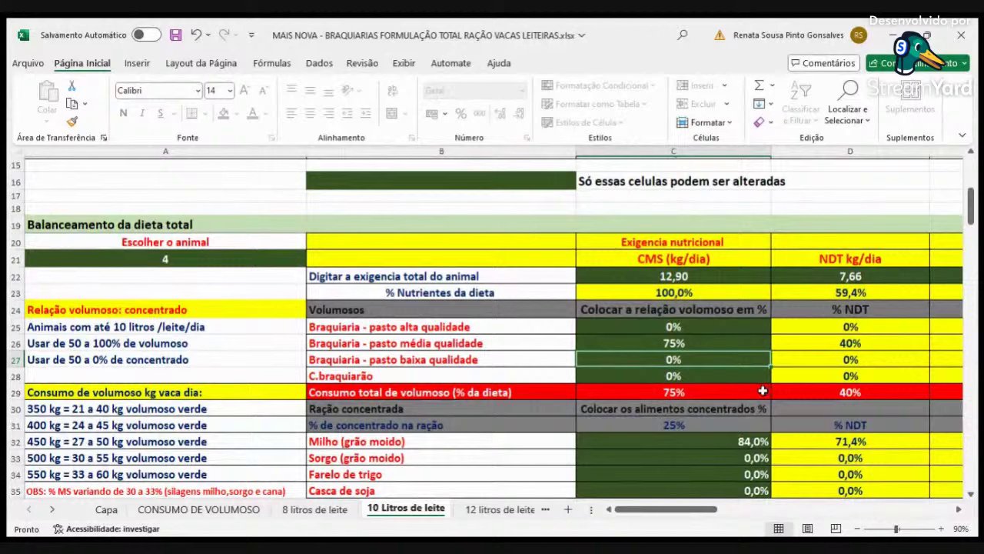
left_click(668, 343)
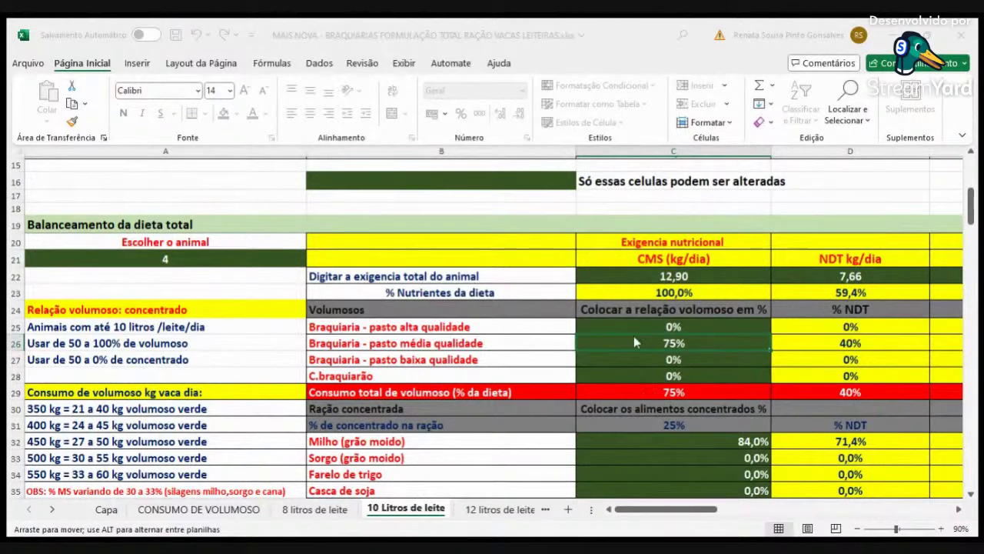
left_click(677, 359)
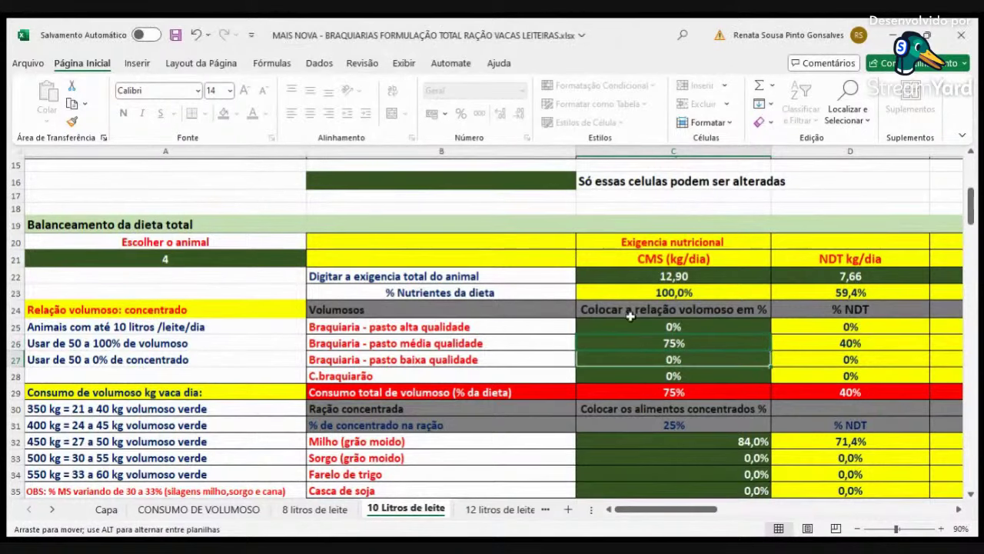
left_click(706, 346)
type("0")
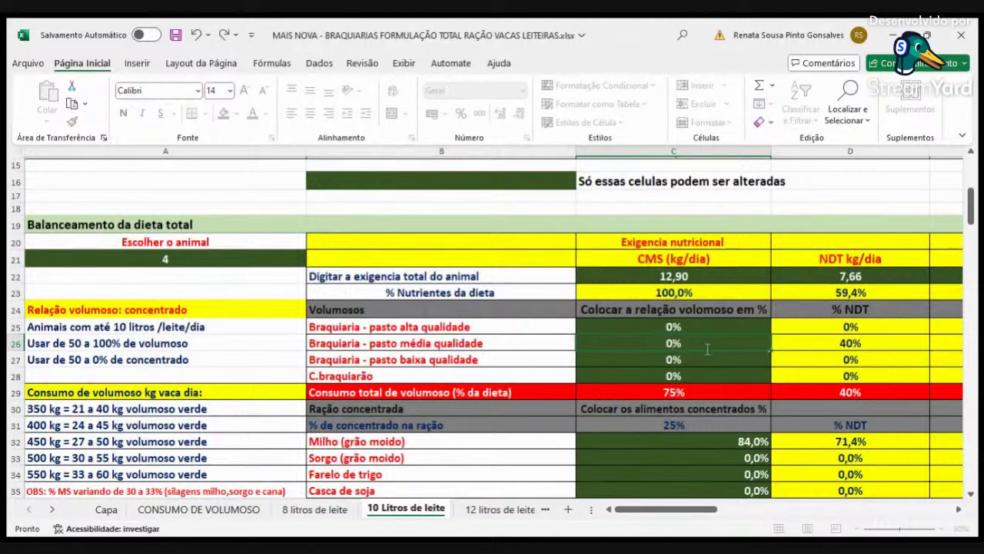
key("Up")
key("Up")
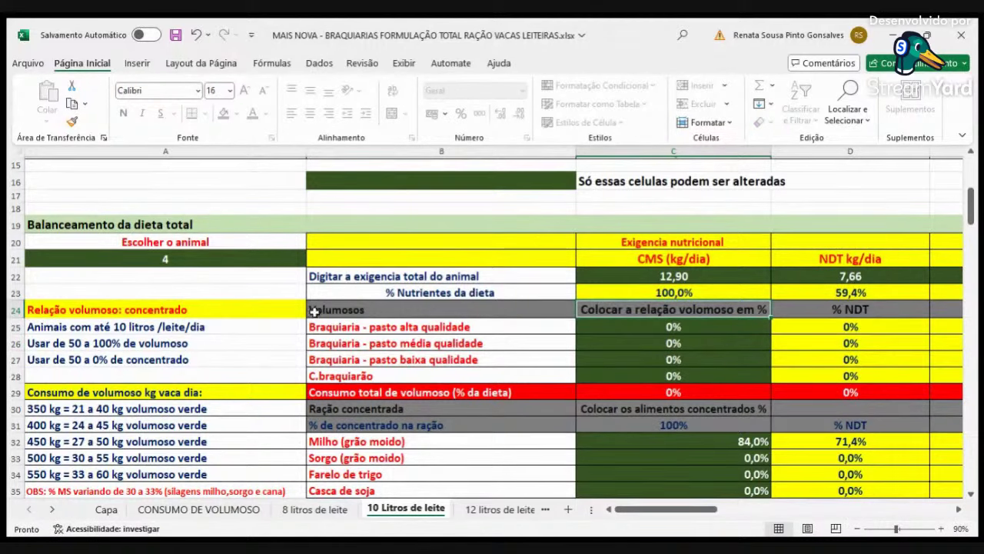
- Copy the nutritional requirement values F10:K10 for animal 4, the 500 kg cow
scroll(315, 310, "up", 3)
left_click(187, 201)
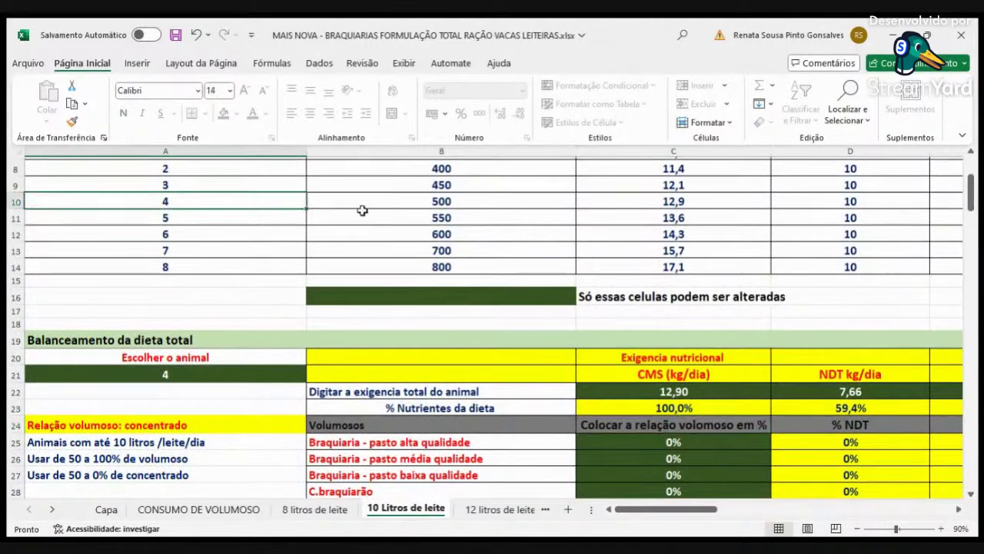
key("Right")
key("Right")
key("Right")
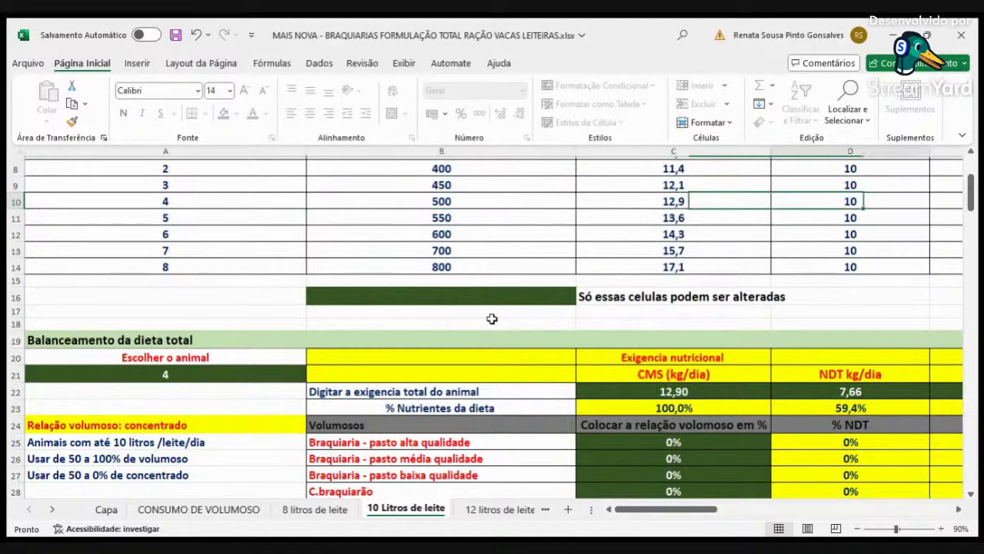
key("Right")
key("Right")
key("shift+Right")
key("shift+Right")
key("shift+Right")
key("shift+Right")
key("shift+Right")
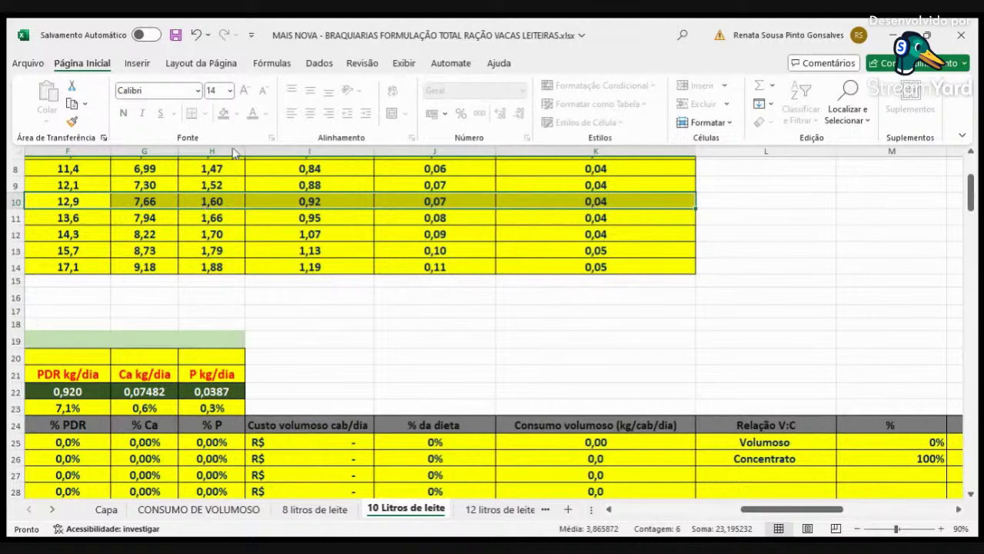
key("ctrl+c")
- Paste the copied requirements into the "Digitar a exigencia total do animal" row, starting at CMS in C22
left_click(628, 510)
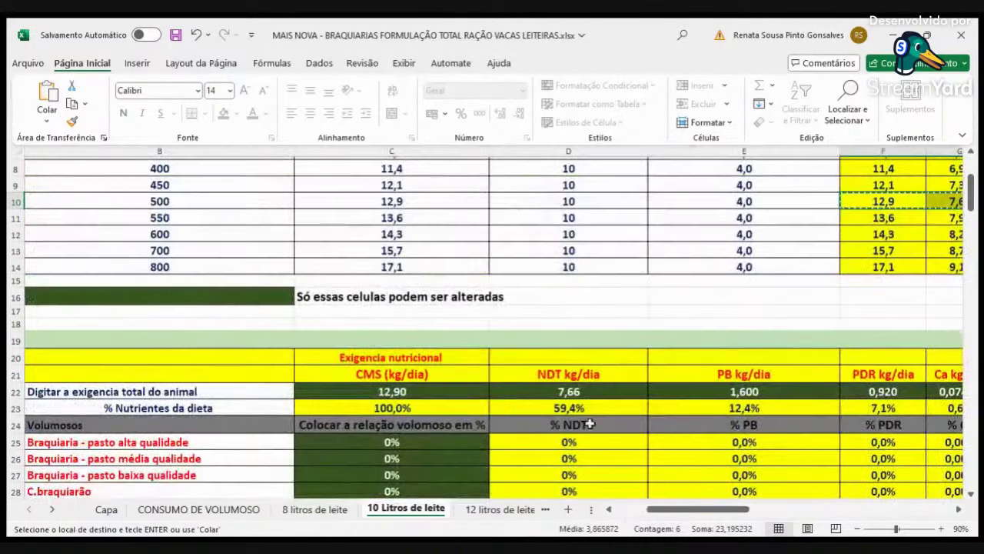
left_click(435, 390)
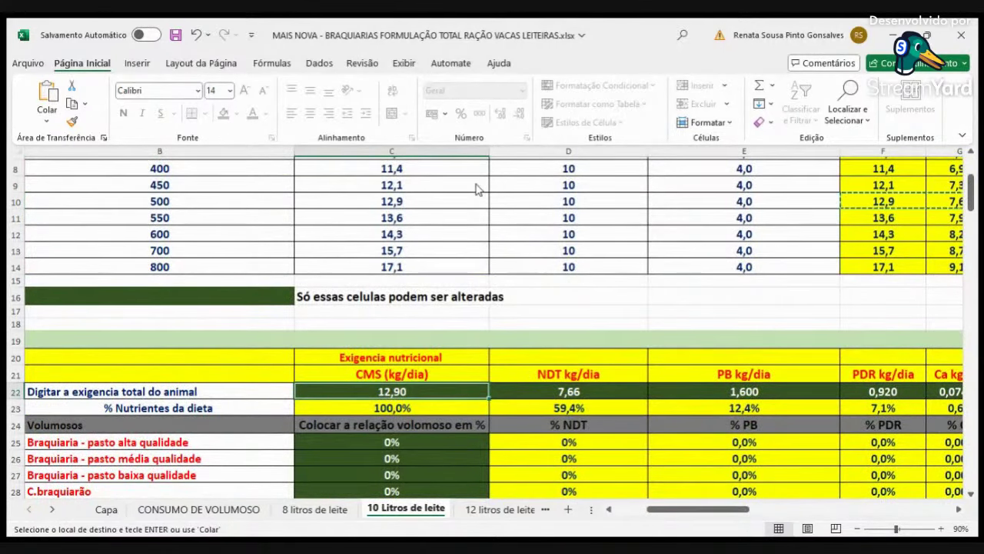
key("ctrl+v")
- Set the share of "Braquiaria - pasto alta qualidade" to 80% and check the deficit and requirement rows
scroll(614, 372, "down", 3)
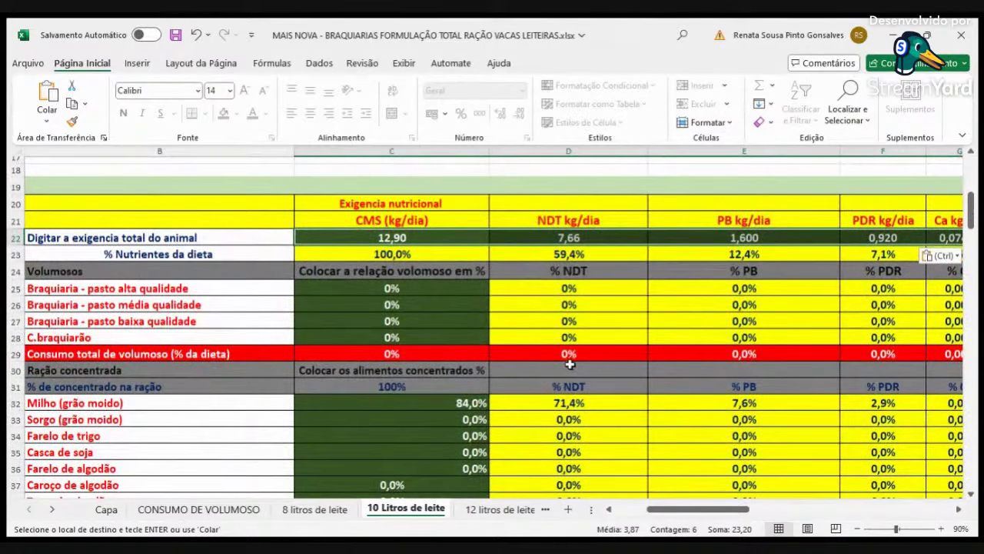
scroll(569, 365, "down", 1)
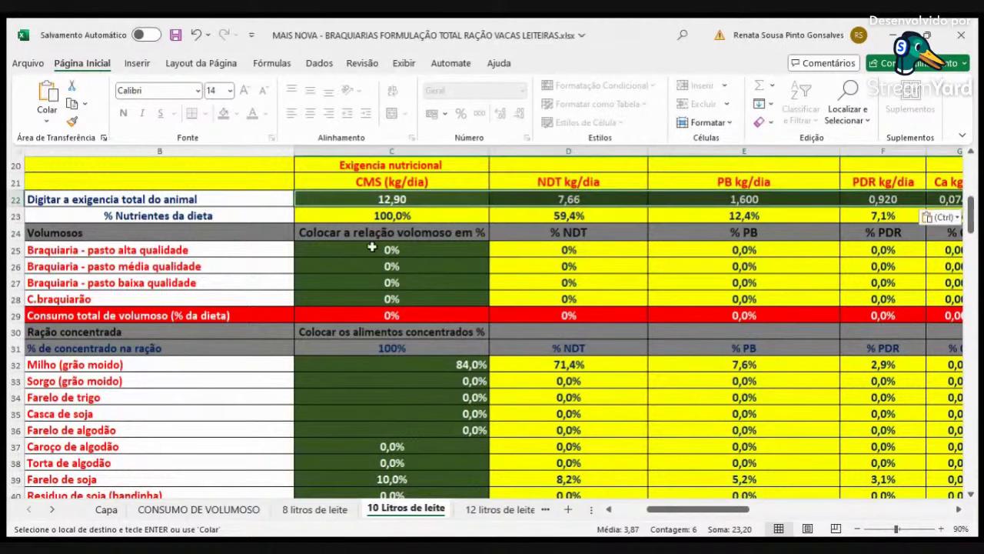
left_click(345, 250)
type("80")
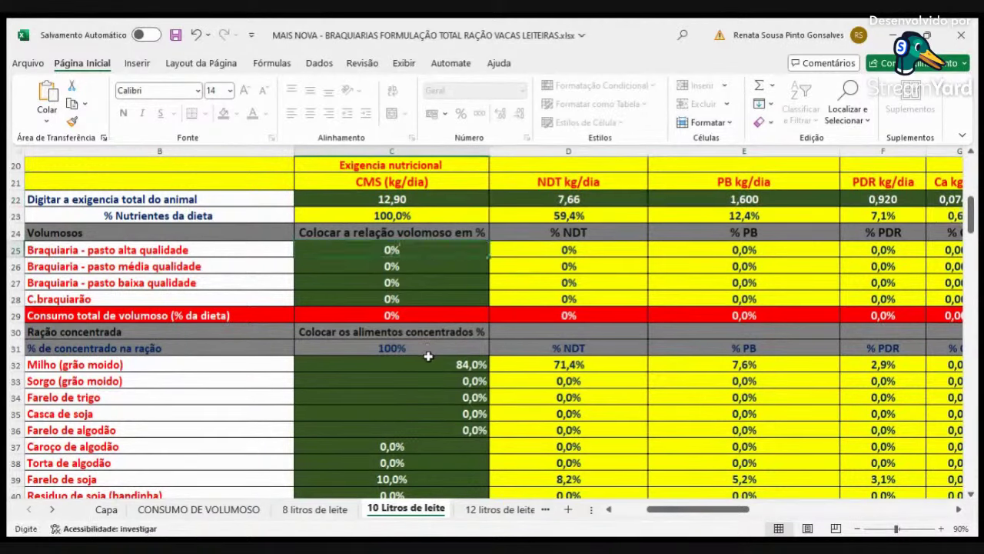
key("Return")
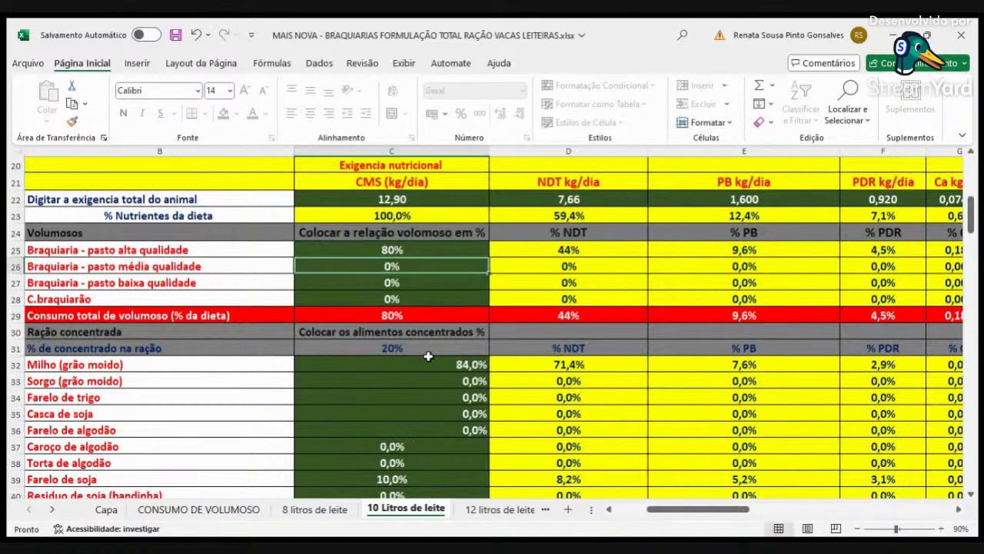
scroll(457, 374, "down", 2)
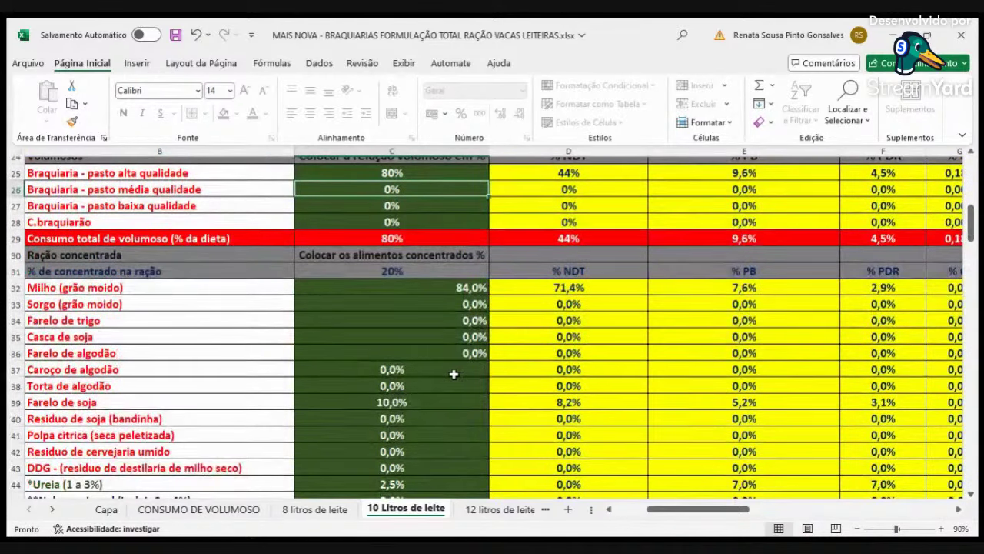
scroll(454, 375, "down", 3)
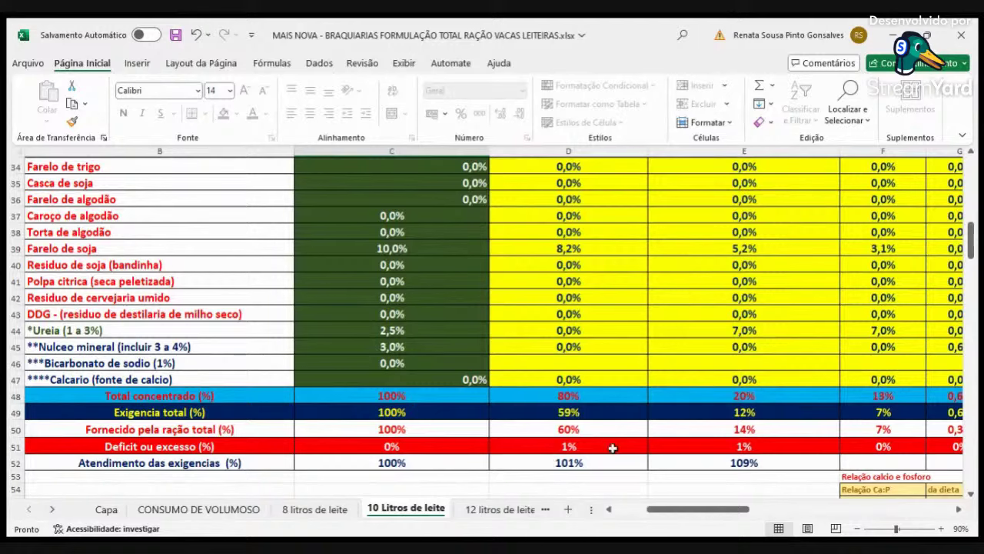
- Set the share of "Braquiaria - pasto alta qualidade" to 83% and recheck the requirement balance
scroll(363, 390, "up", 6)
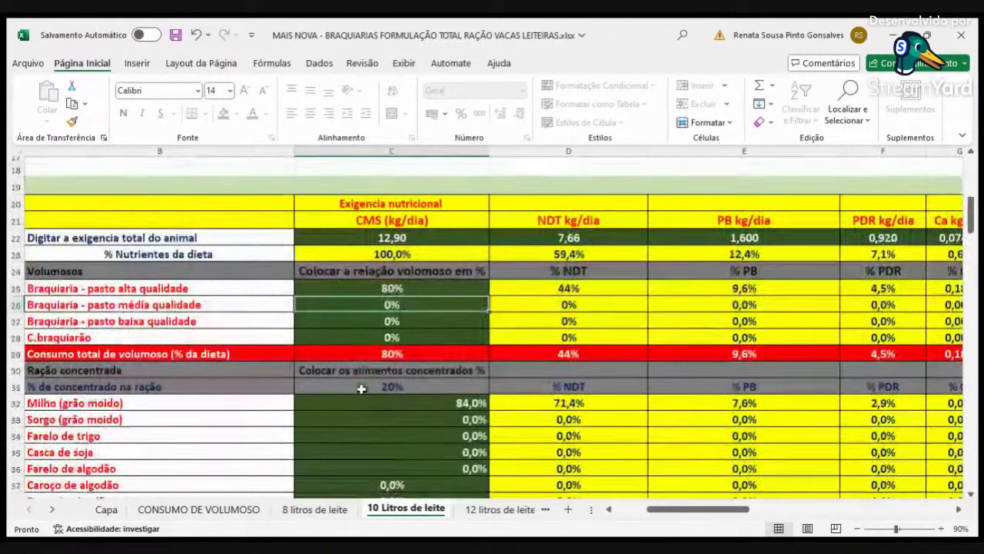
left_click(380, 290)
type("83")
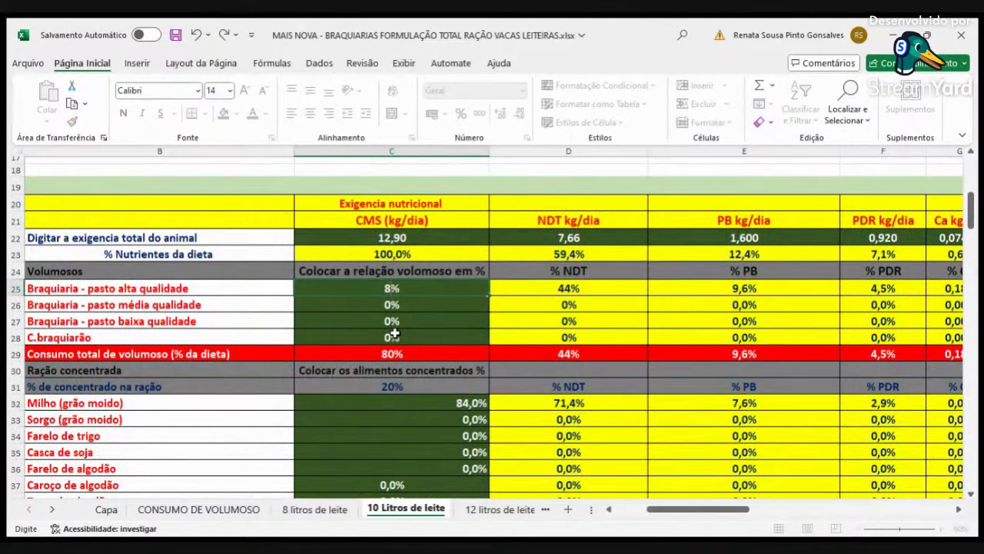
key("Return")
scroll(500, 406, "down", 6)
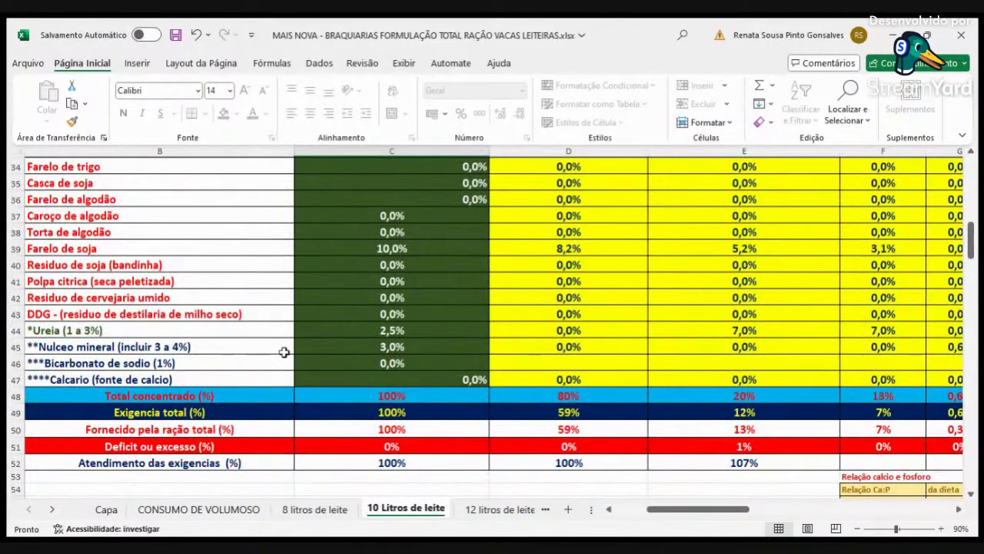
- Examine the daily roughage and concentrate intake, costs and roughage-to-concentrate ratio of the high-quality pasture diet
scroll(156, 298, "up", 6)
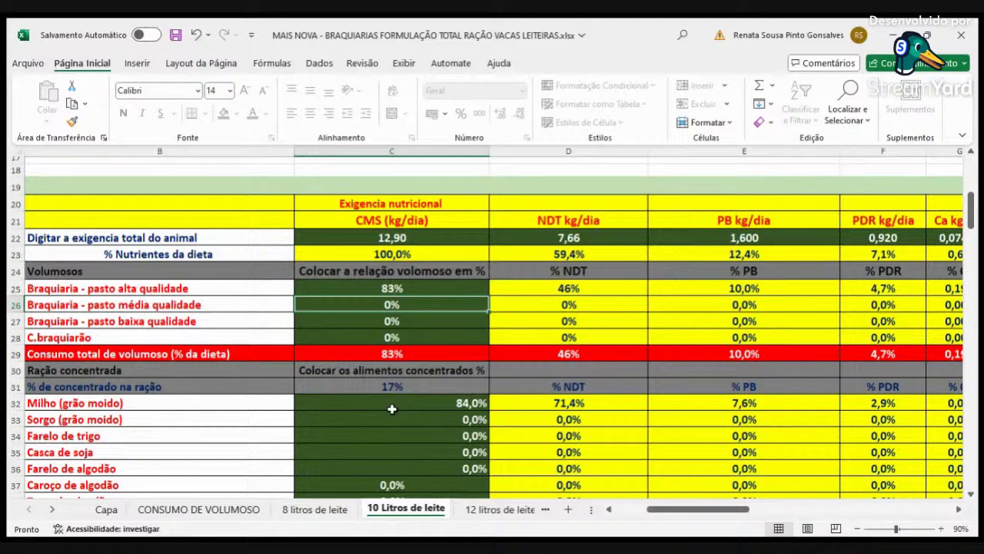
left_click(959, 509)
left_click(959, 510)
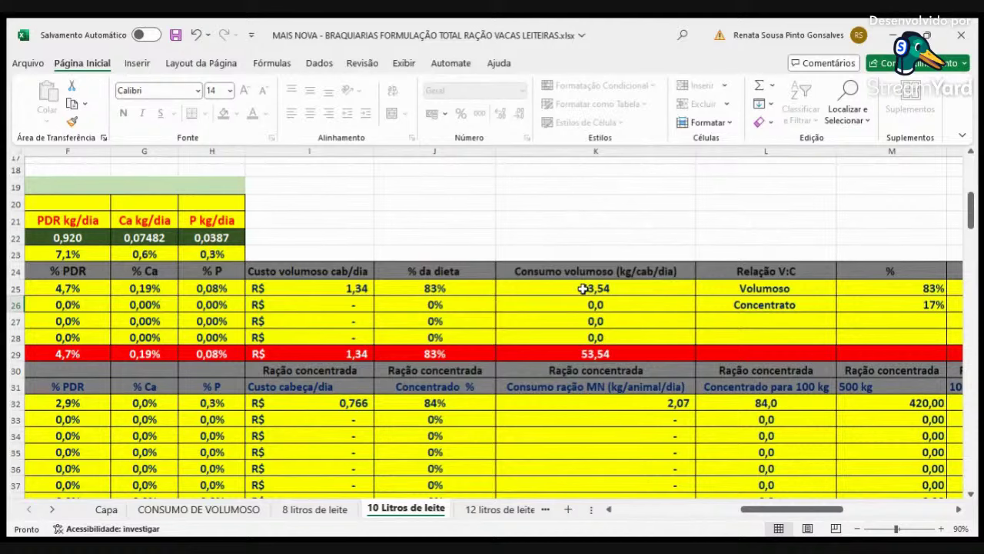
scroll(666, 341, "down", 7)
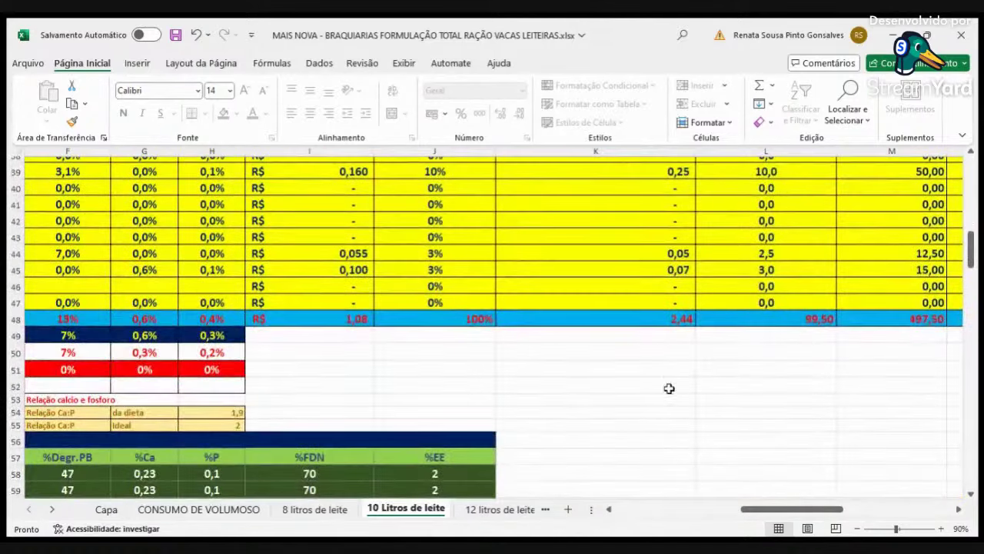
scroll(669, 392, "up", 3)
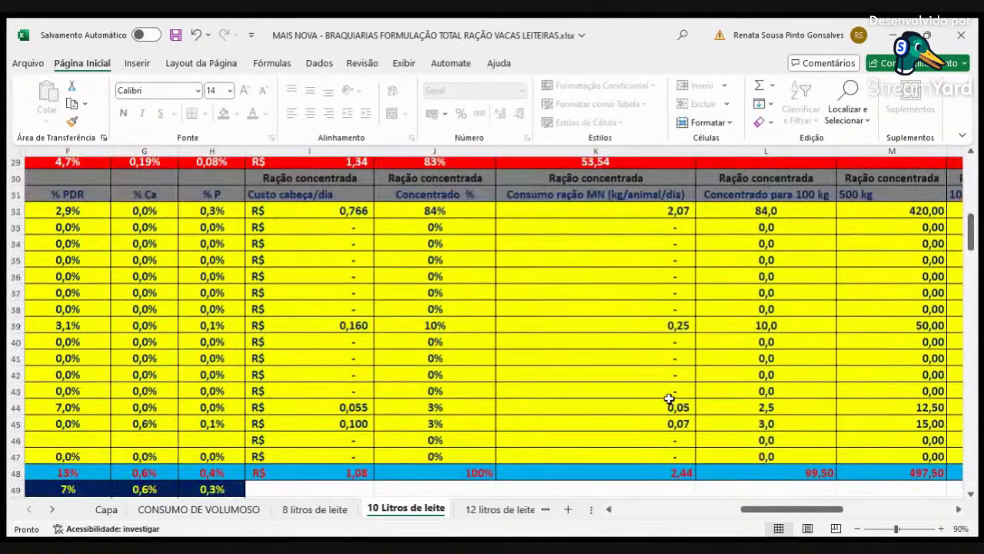
scroll(674, 383, "up", 1)
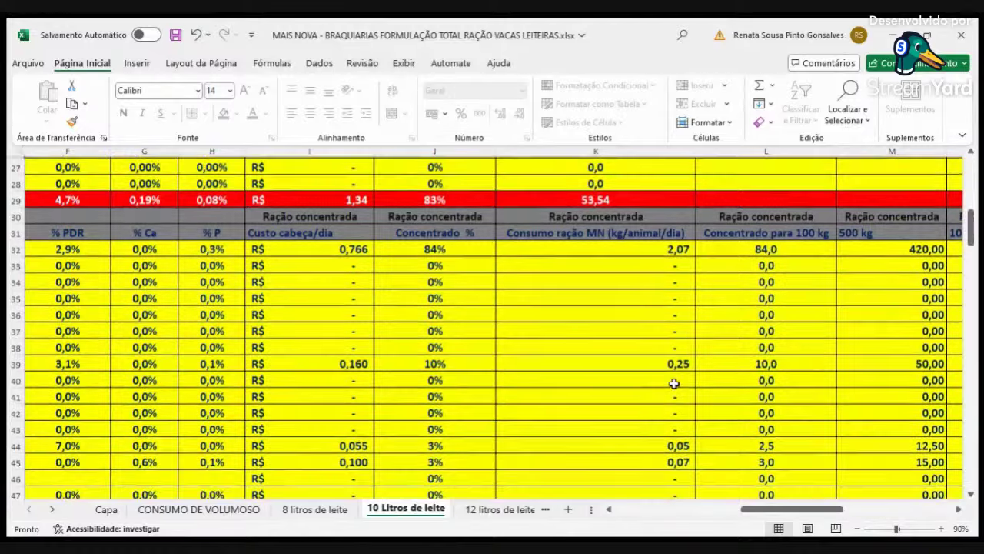
scroll(674, 383, "up", 2)
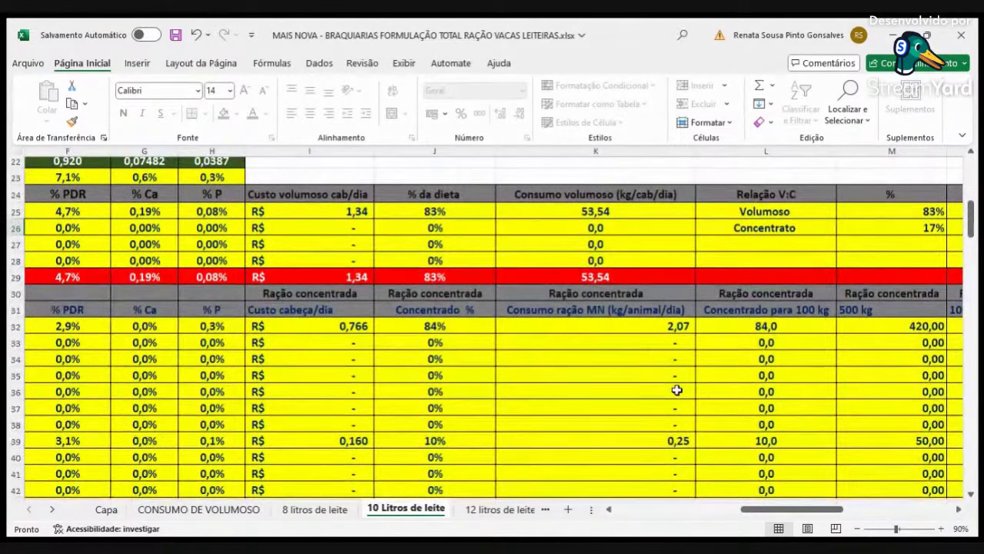
scroll(677, 391, "down", 3)
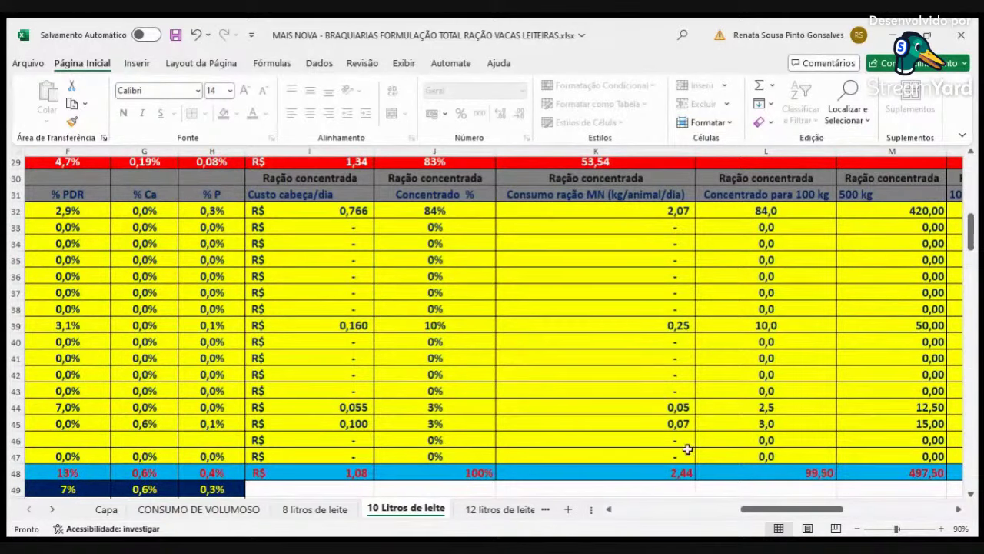
- Review the high-quality pasture share against the concentrate share and the deficit and requirement rows of the diet
scroll(645, 521, "left", 5)
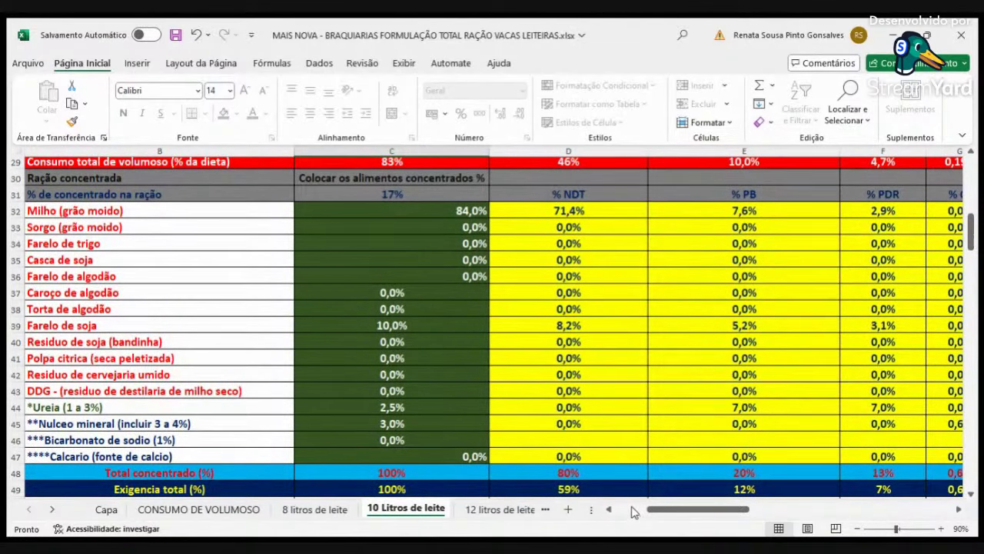
scroll(633, 513, "left", 3)
scroll(669, 442, "up", 2)
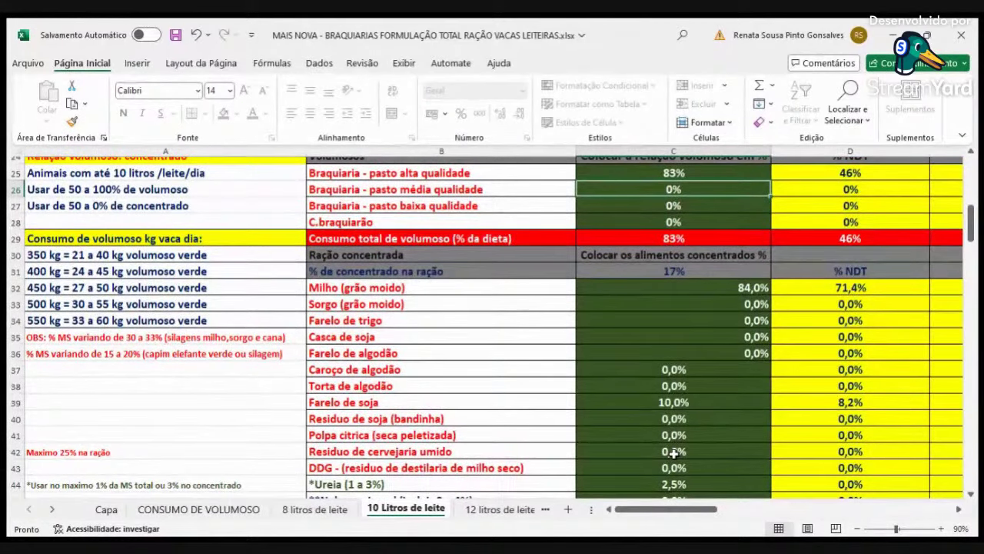
scroll(673, 455, "up", 2)
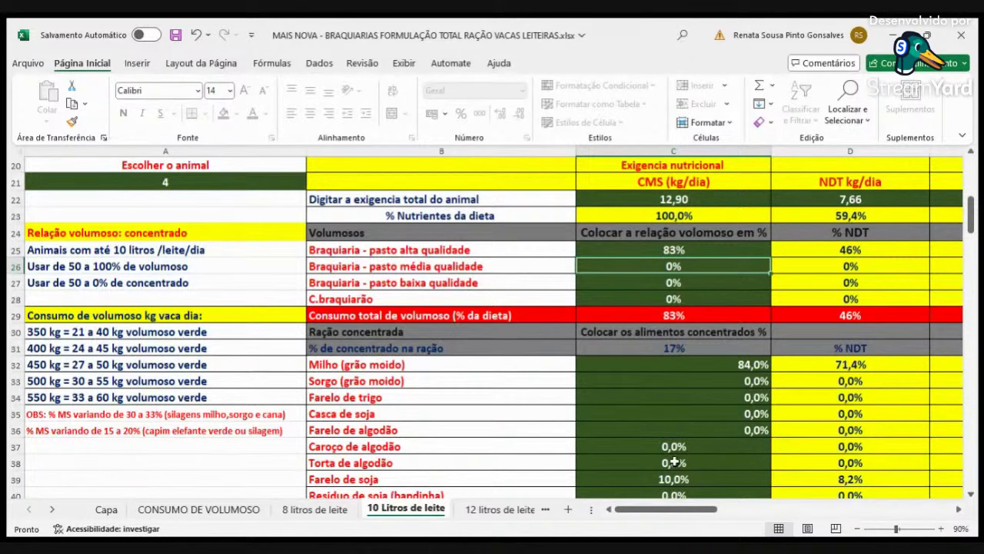
scroll(659, 446, "down", 9)
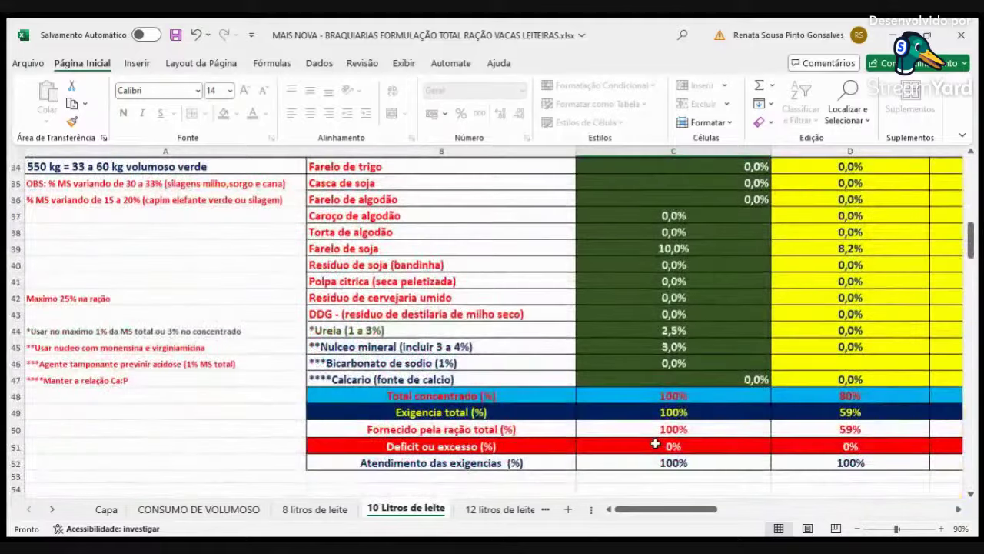
scroll(668, 412, "up", 6)
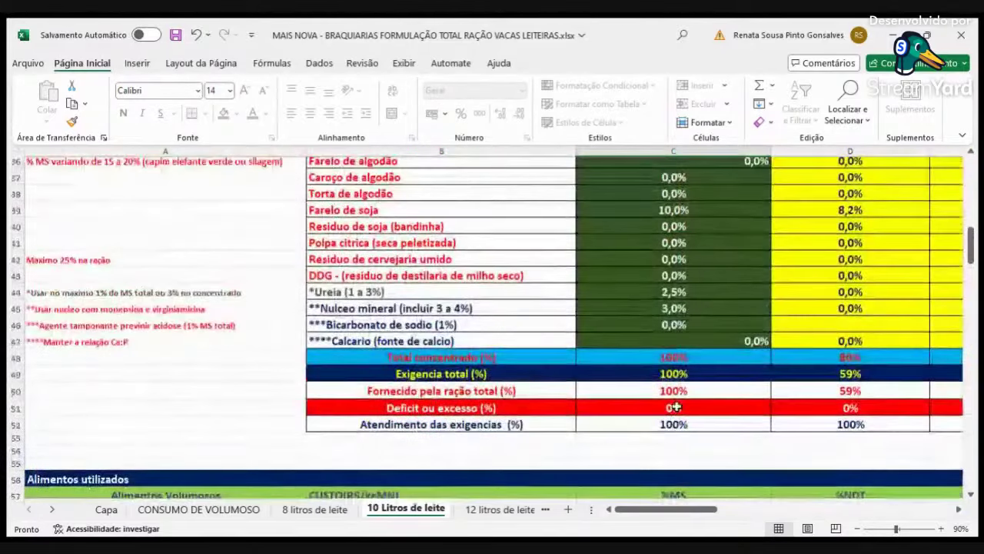
scroll(692, 401, "up", 2)
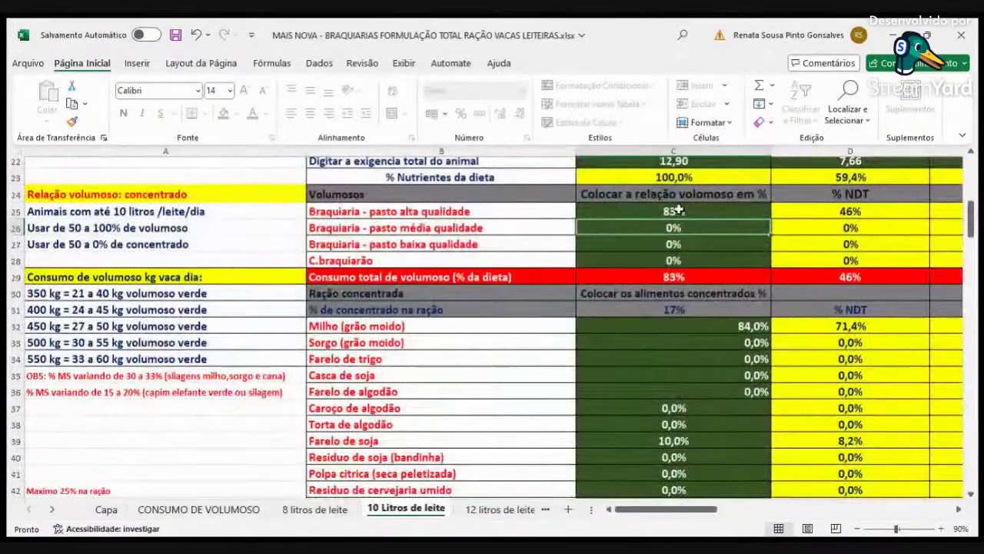
- Examine the daily roughage and concentrate intake per animal, with the balance of NDT and PB requirements
left_click(959, 510)
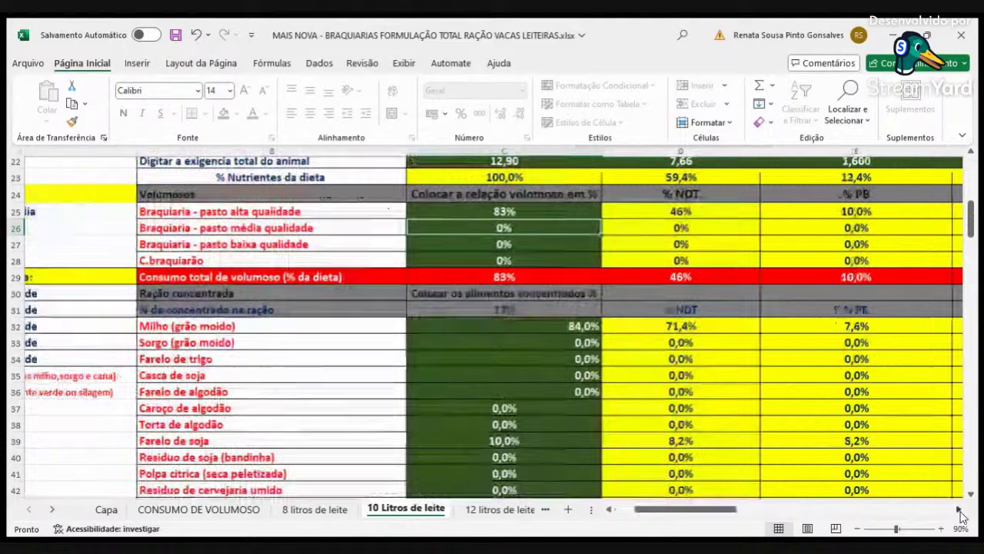
left_click(960, 510)
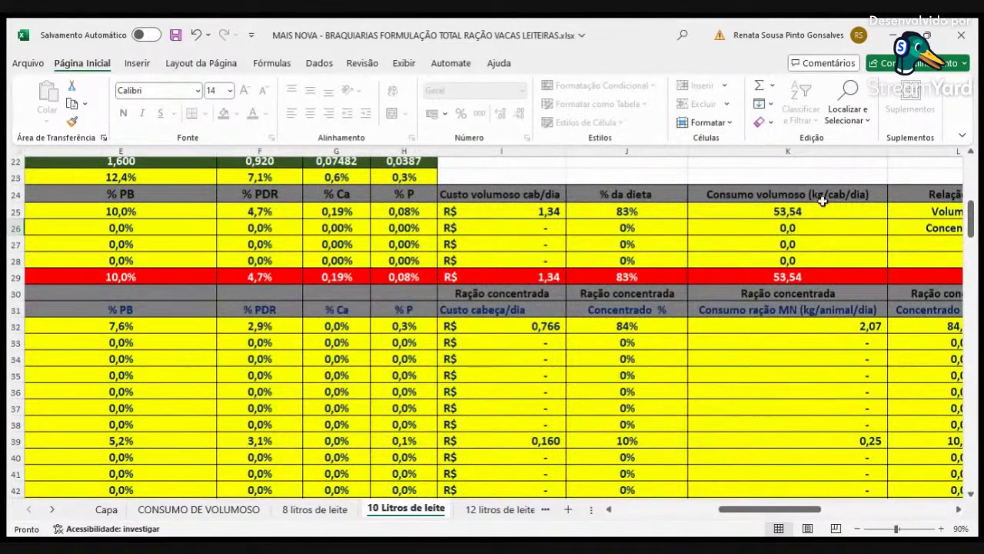
scroll(845, 377, "down", 4)
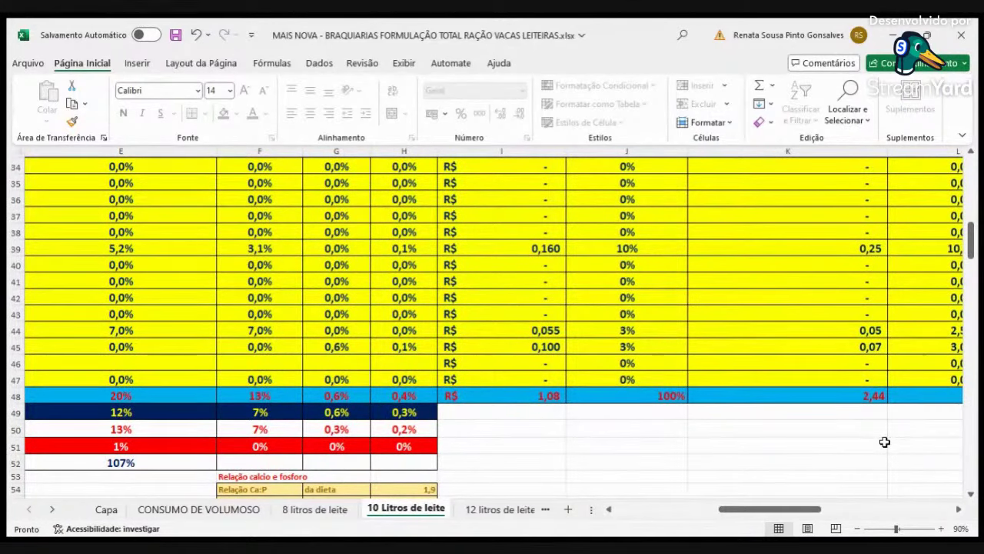
left_click(655, 509)
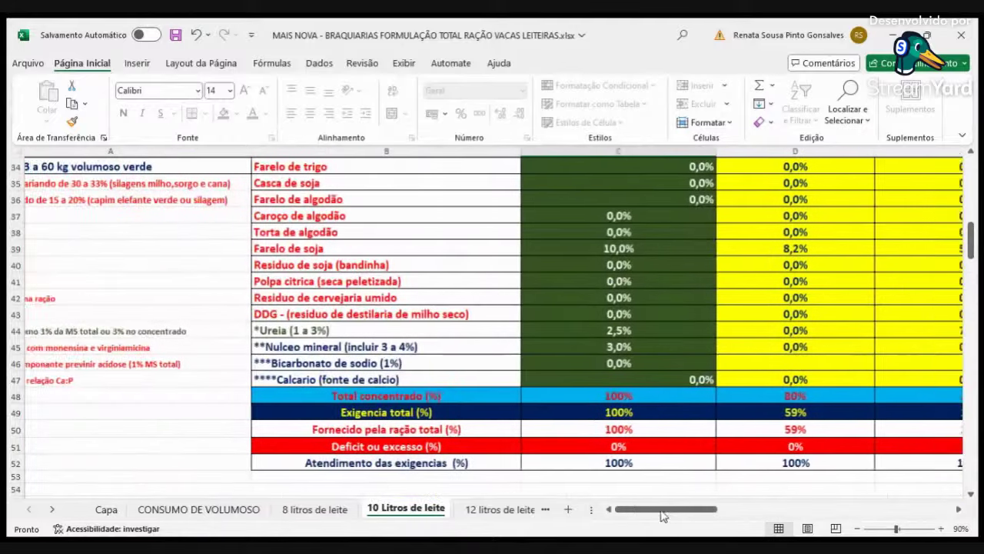
left_click(958, 509)
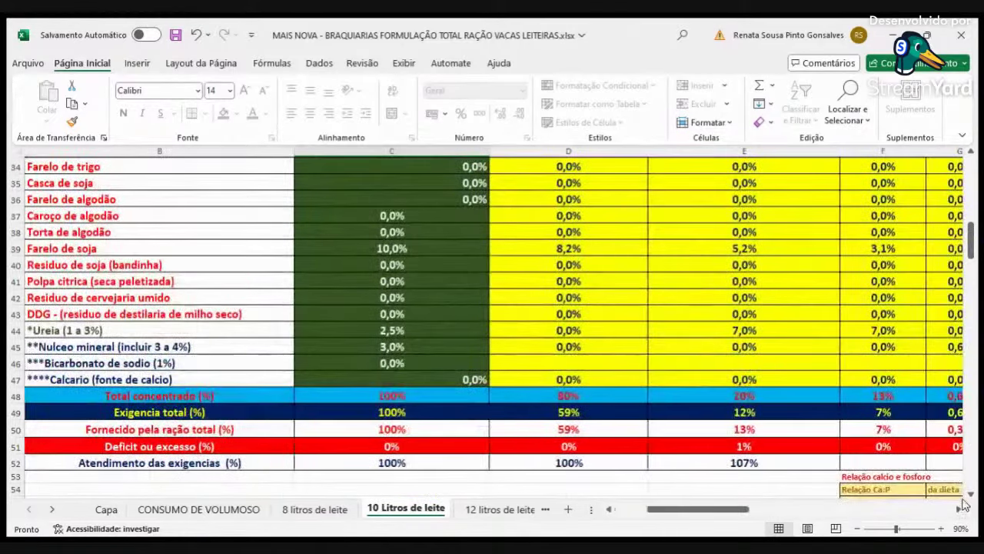
scroll(869, 425, "down", 1)
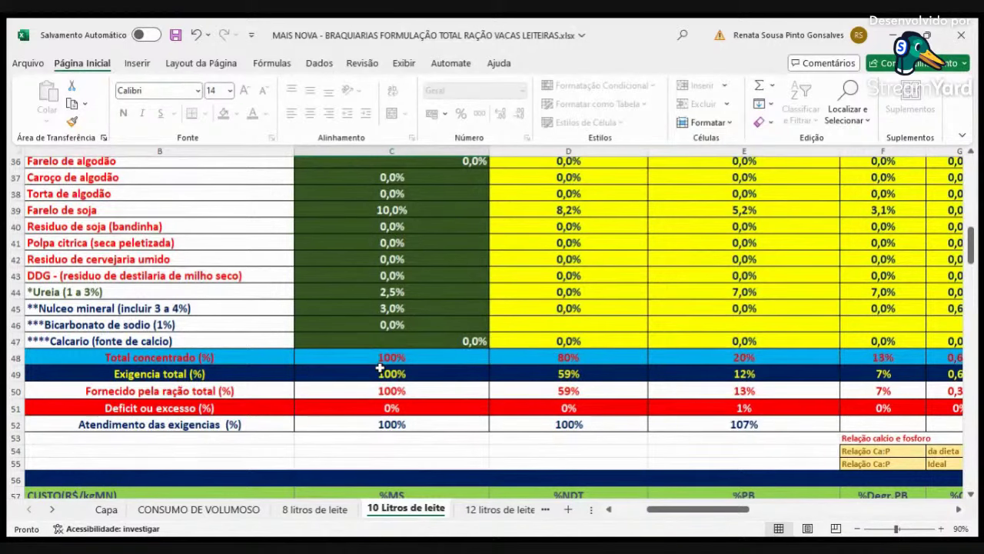
- Inspect the percentages of ground corn, soybean meal, urea and mineral mix in the concentrate
scroll(380, 369, "up", 3)
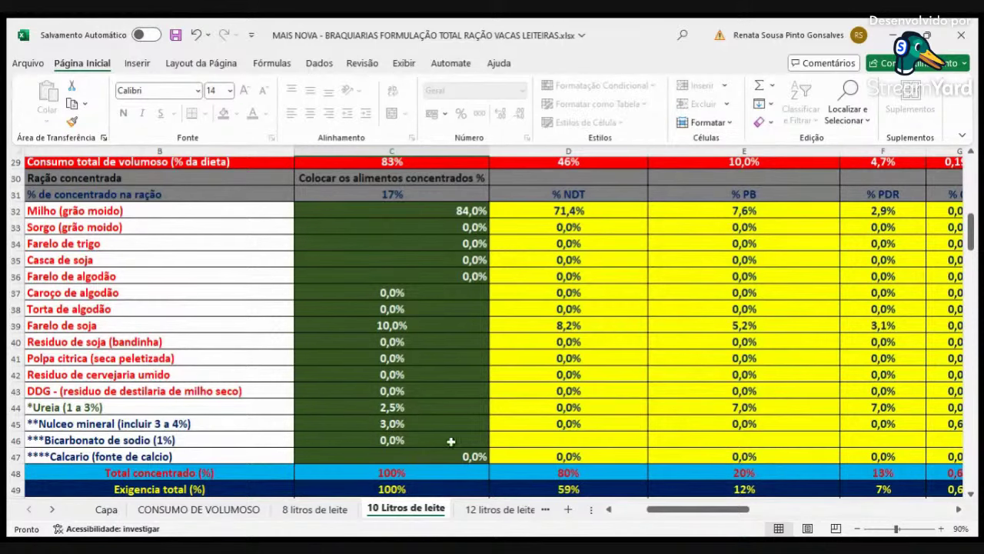
scroll(609, 427, "down", 1)
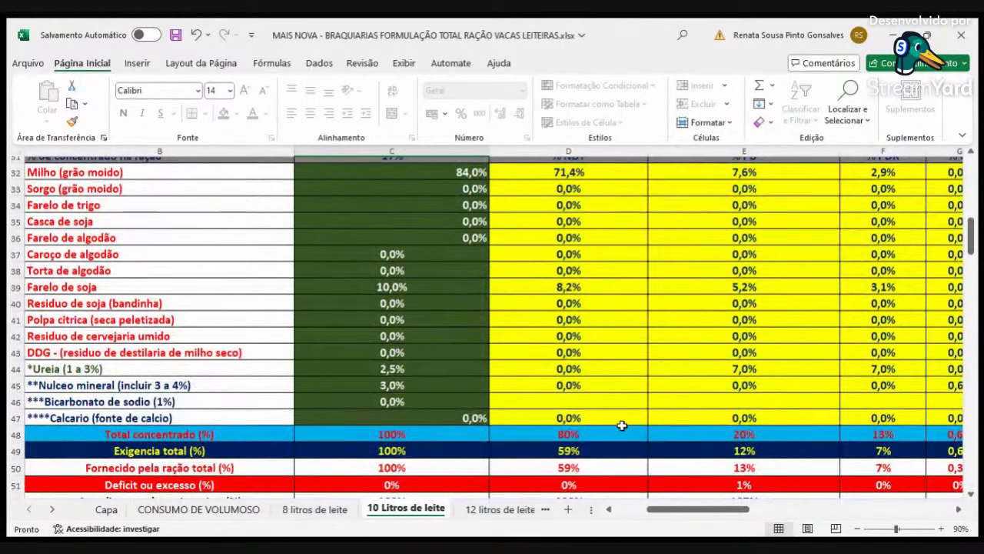
scroll(625, 425, "up", 1)
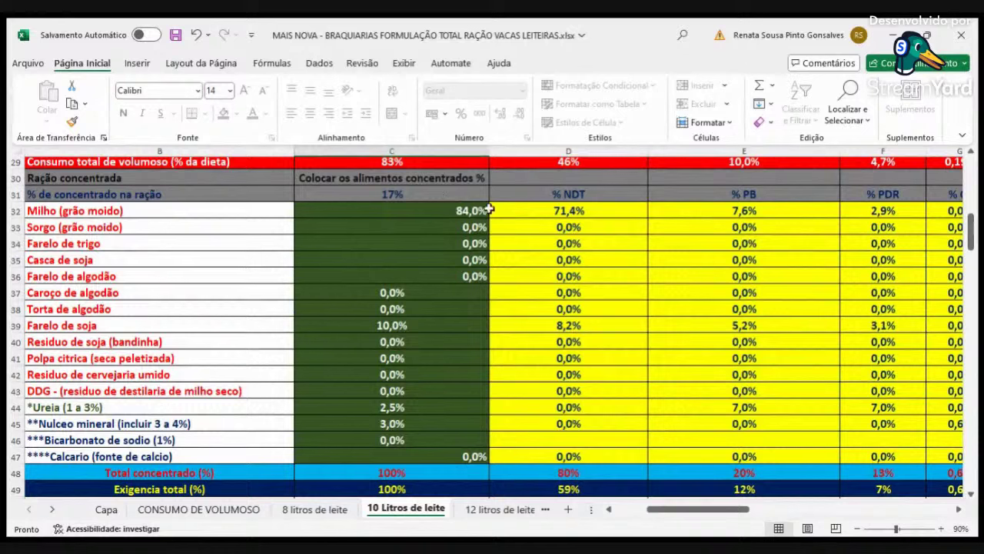
left_click(381, 326)
left_click(380, 406)
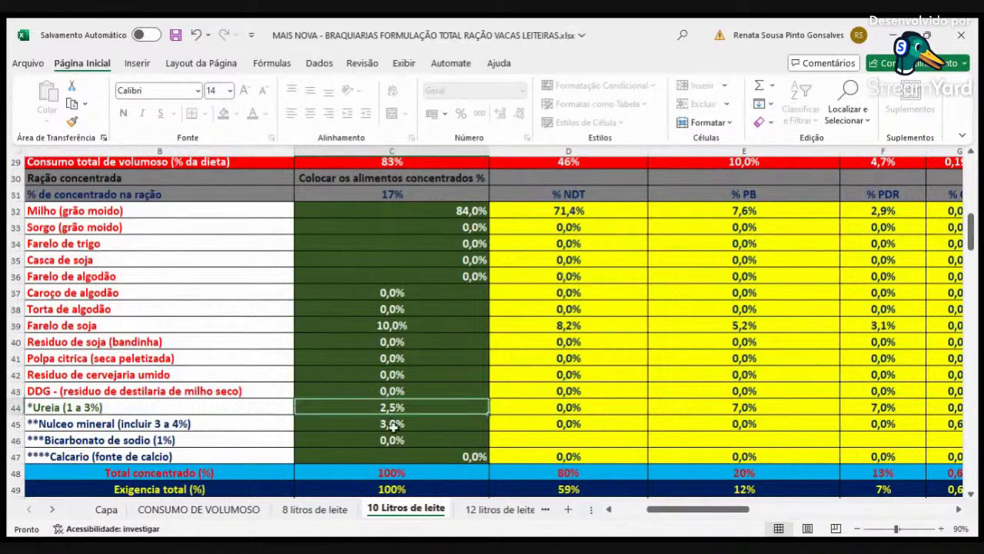
left_click(383, 423)
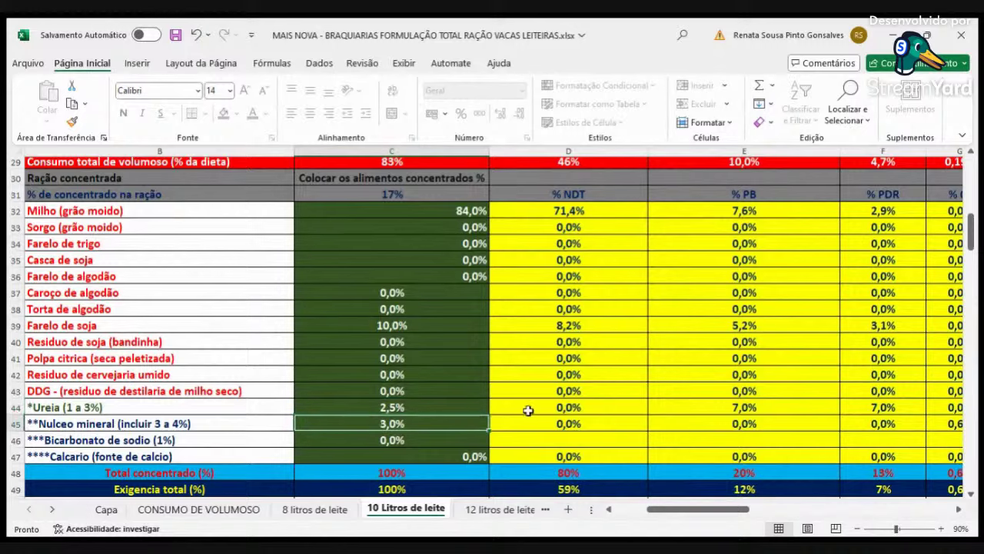
- Examine the "Relatorio final" for the 500 kg animal, covering feed intake, costs, profit, ingredients and guarantee levels
scroll(528, 411, "down", 1)
scroll(529, 411, "down", 2)
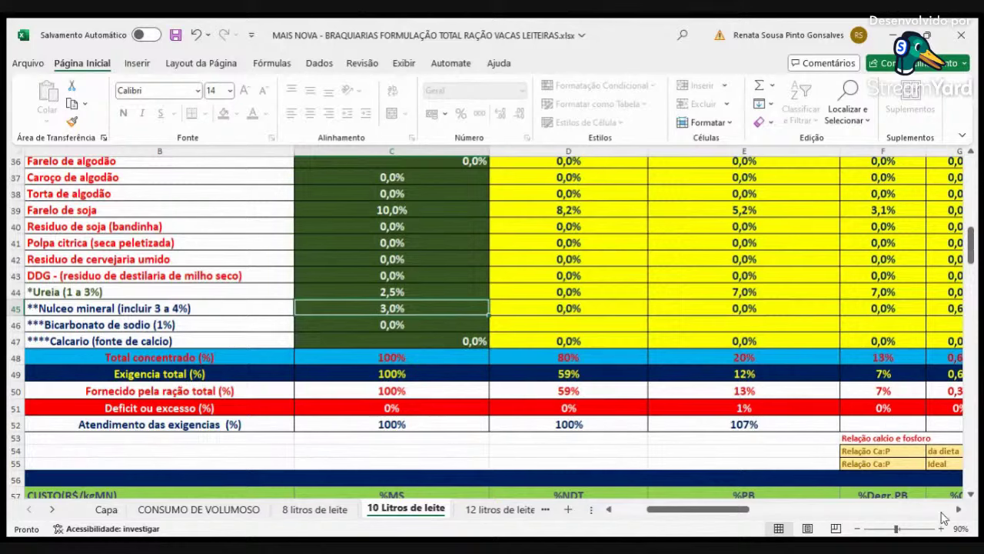
scroll(879, 444, "down", 14)
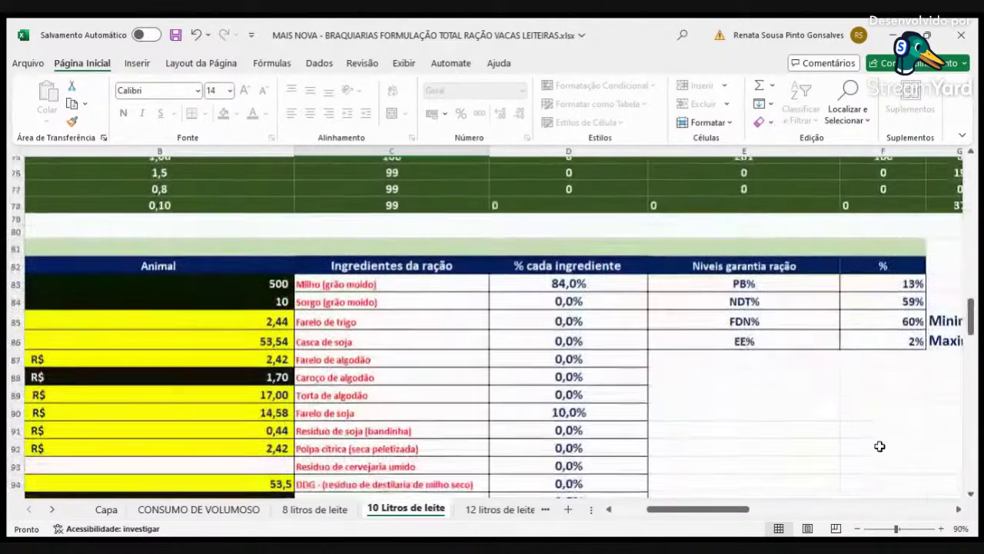
scroll(880, 444, "down", 2)
scroll(546, 443, "up", 1)
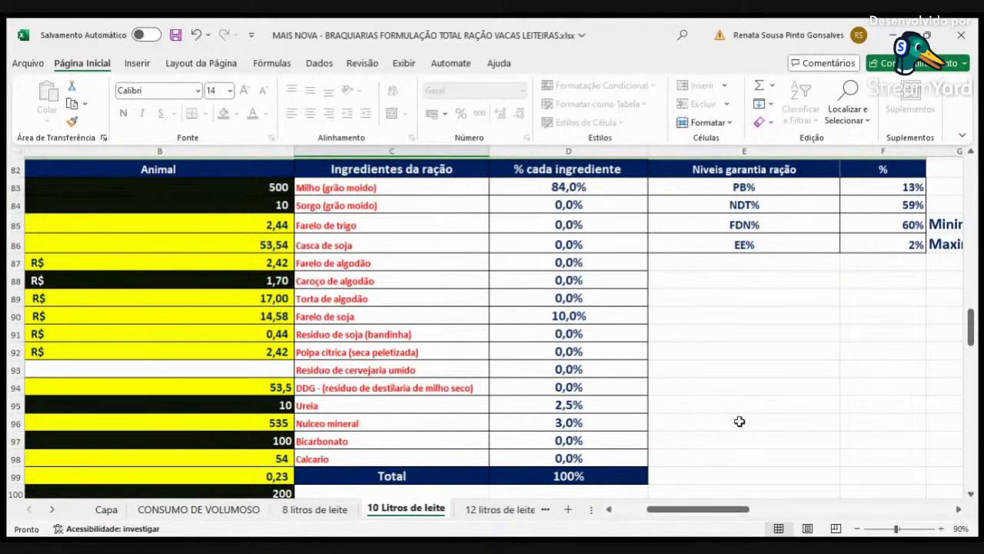
left_click(633, 508)
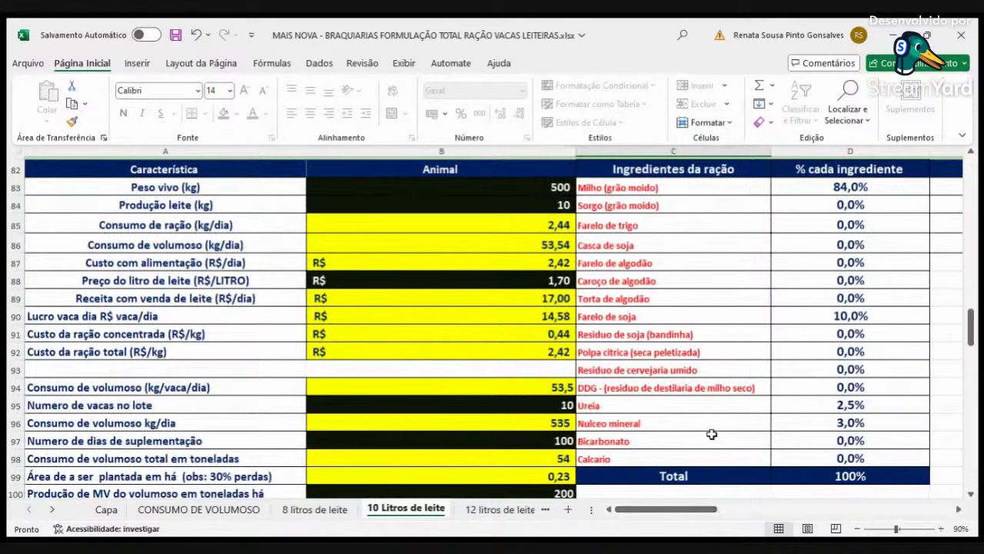
scroll(712, 434, "up", 1)
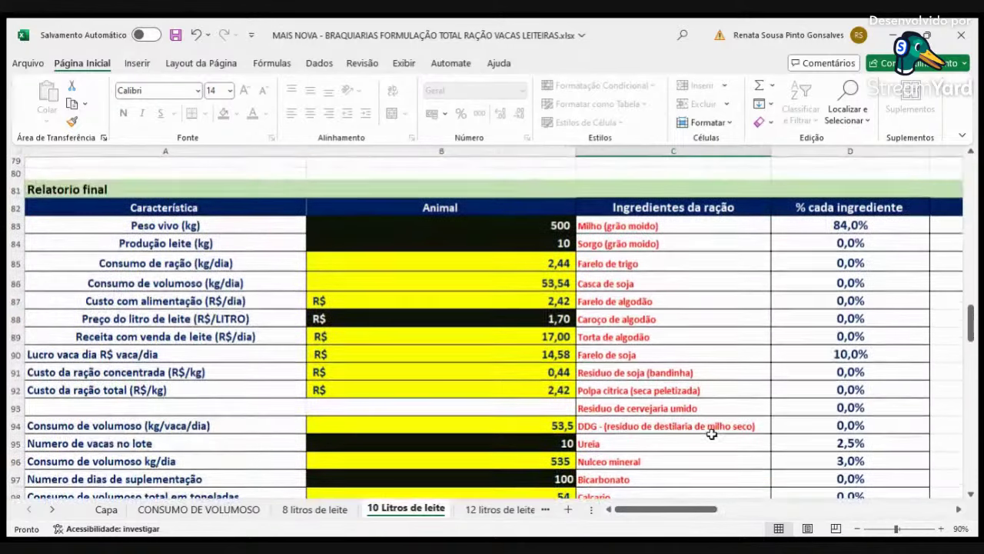
left_click(509, 224)
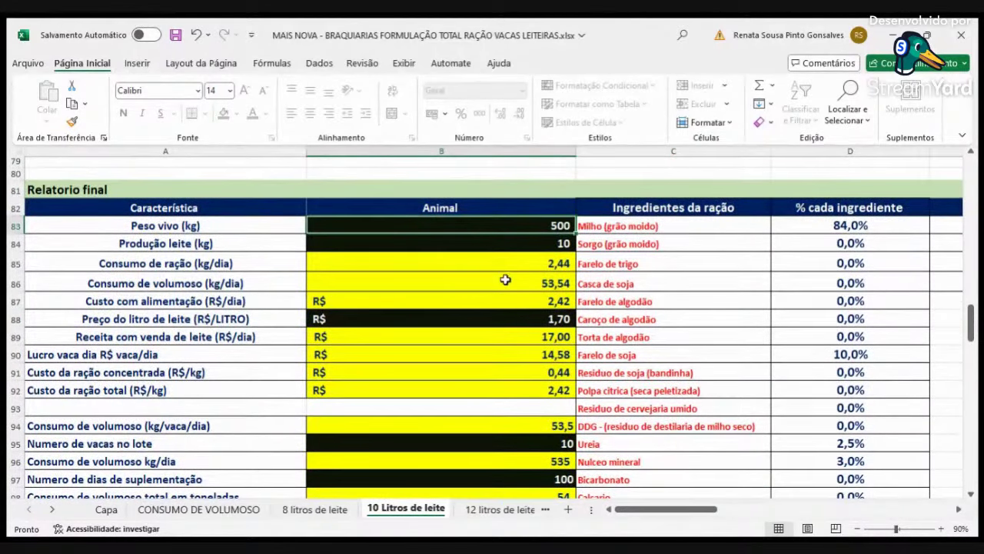
- Set the share of "Braquiaria - pasto alta qualidade" in the roughage section to 0%
scroll(505, 280, "up", 15)
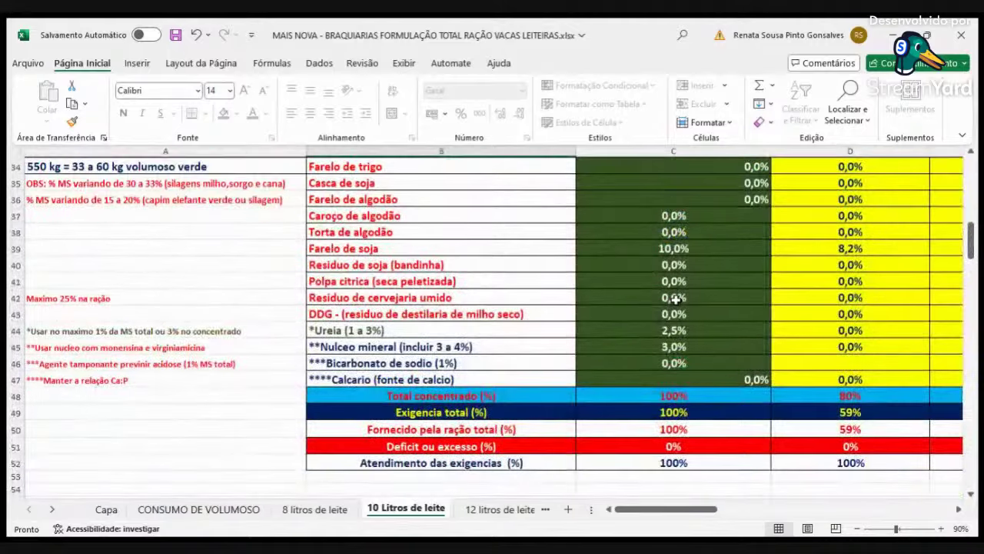
scroll(675, 300, "up", 4)
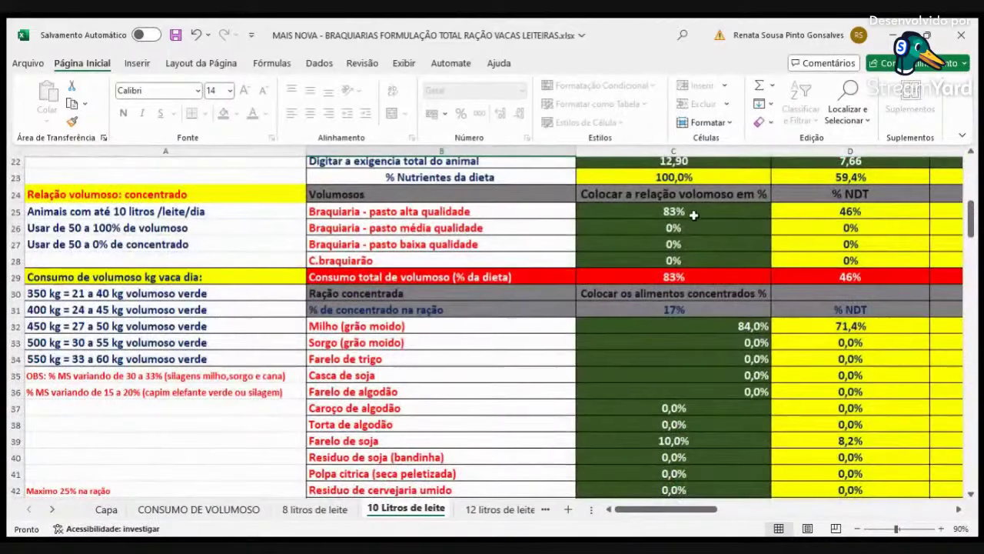
left_click(693, 216)
type("0")
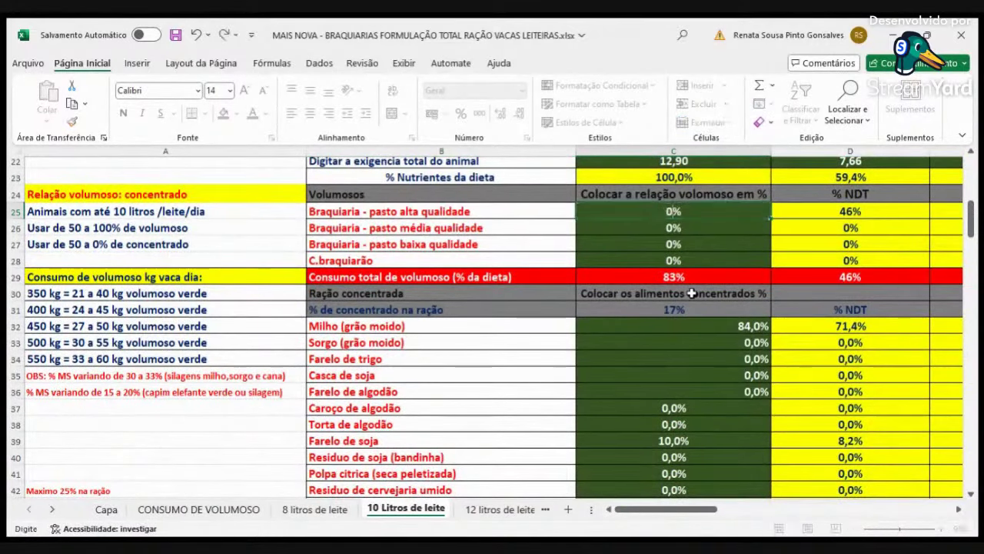
key("Return")
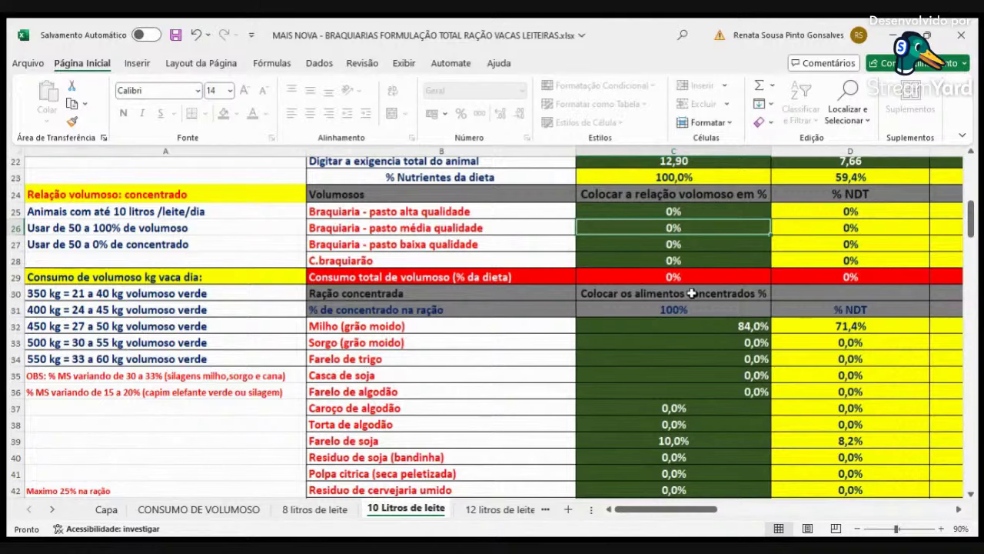
- Set the share of "Braquiaria - pasto média qualidade" to 83% and check the NDT and PB balance
type("83")
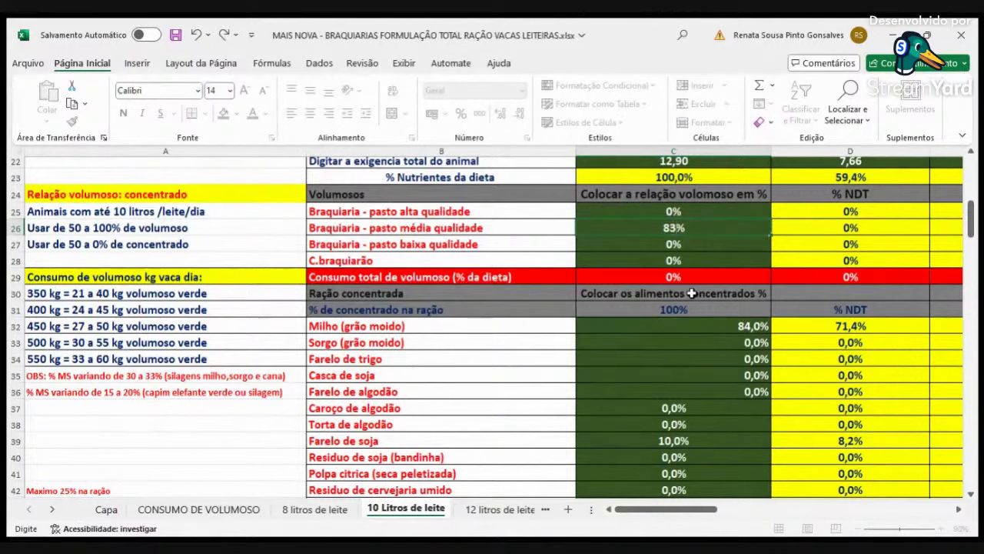
key("Return")
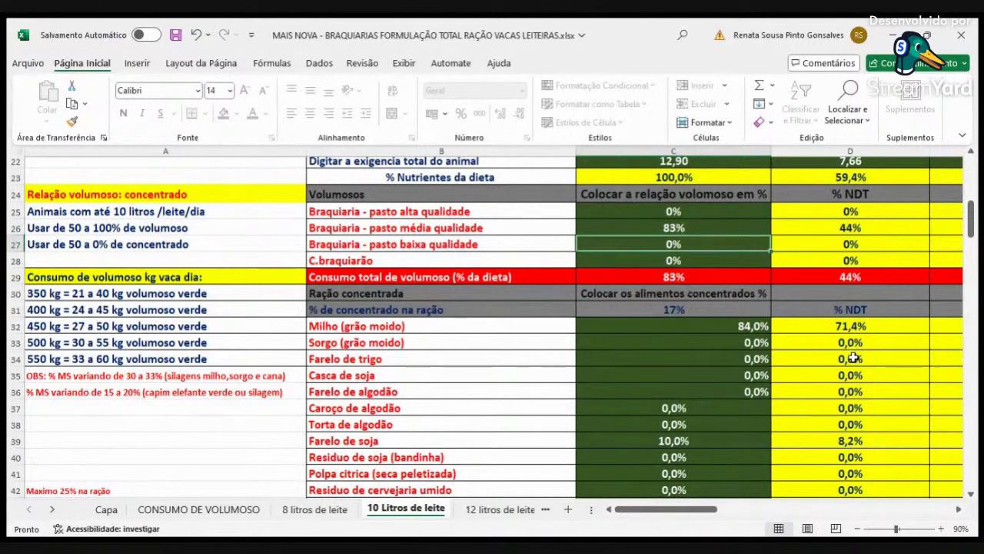
scroll(855, 362, "down", 3)
scroll(860, 367, "down", 2)
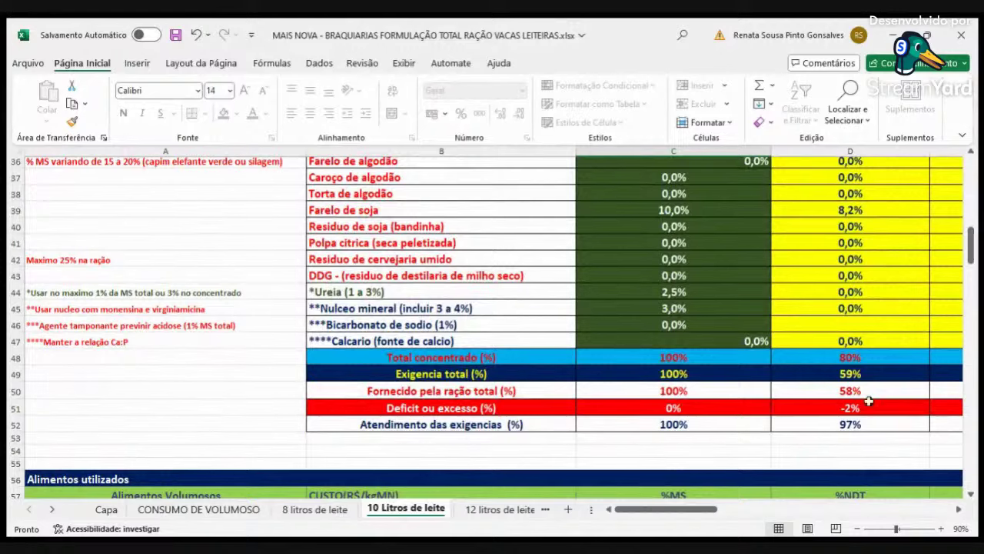
left_click(959, 509)
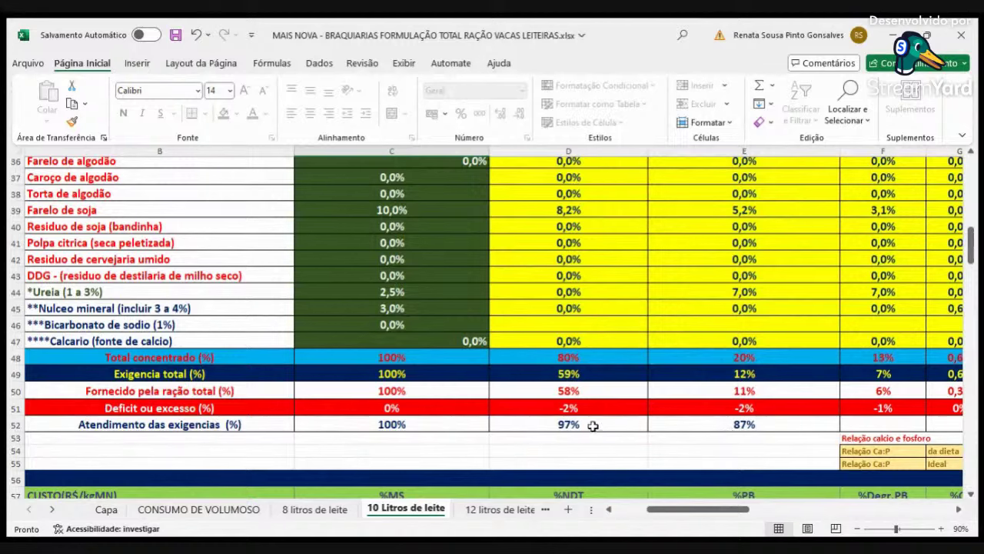
scroll(566, 444, "up", 5)
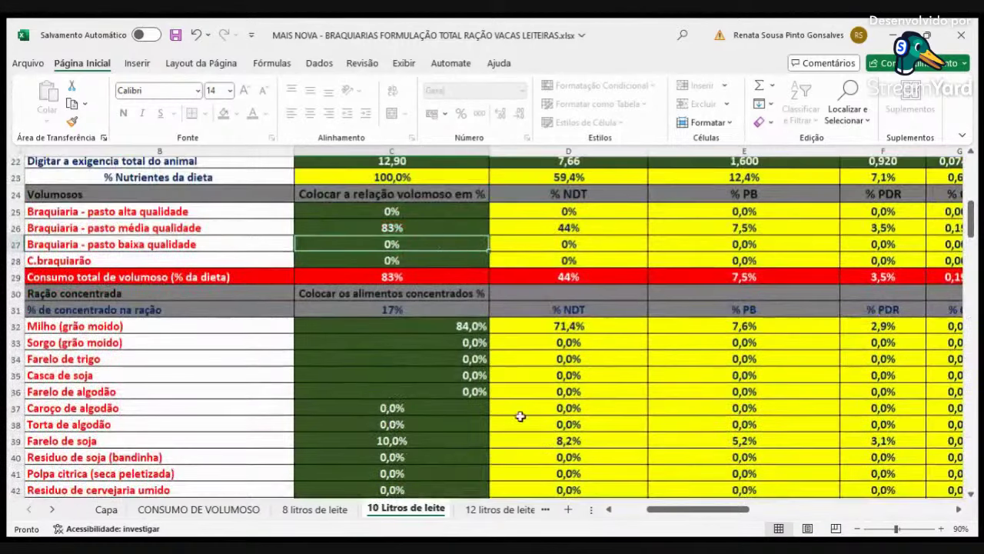
- Set the share of "Braquiaria - pasto média qualidade" to 80% and recheck the deficit and requirement rows
left_click(437, 223)
type("80")
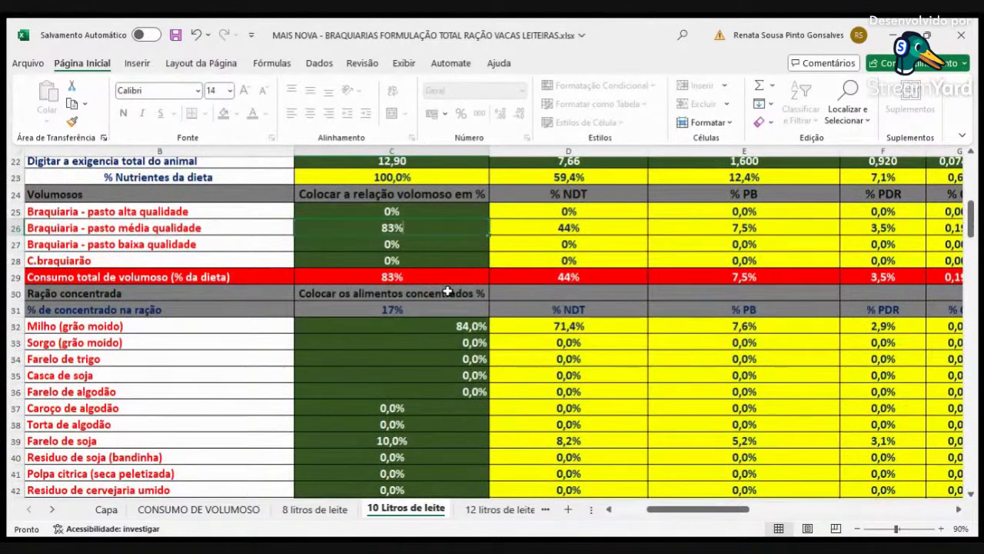
key("Return")
scroll(721, 408, "down", 5)
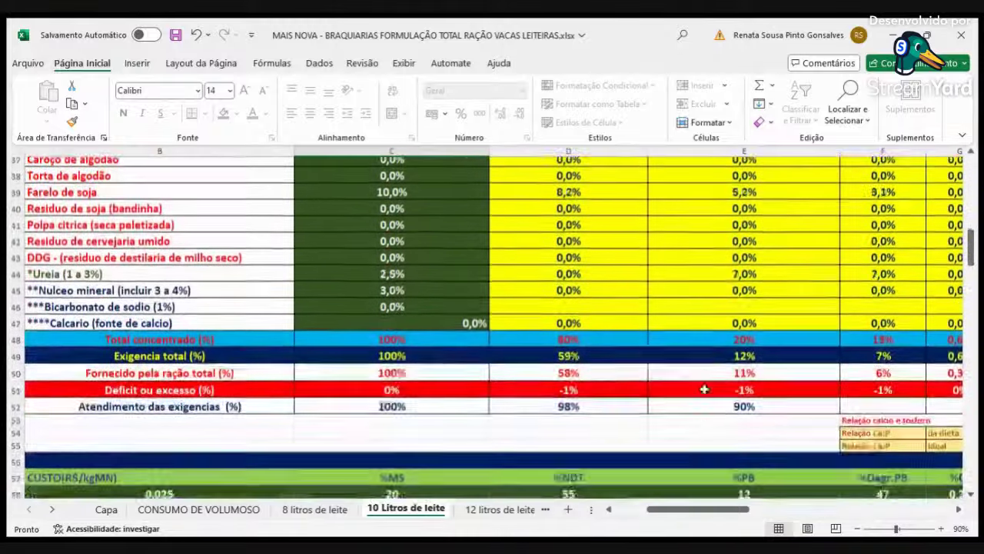
scroll(521, 366, "up", 6)
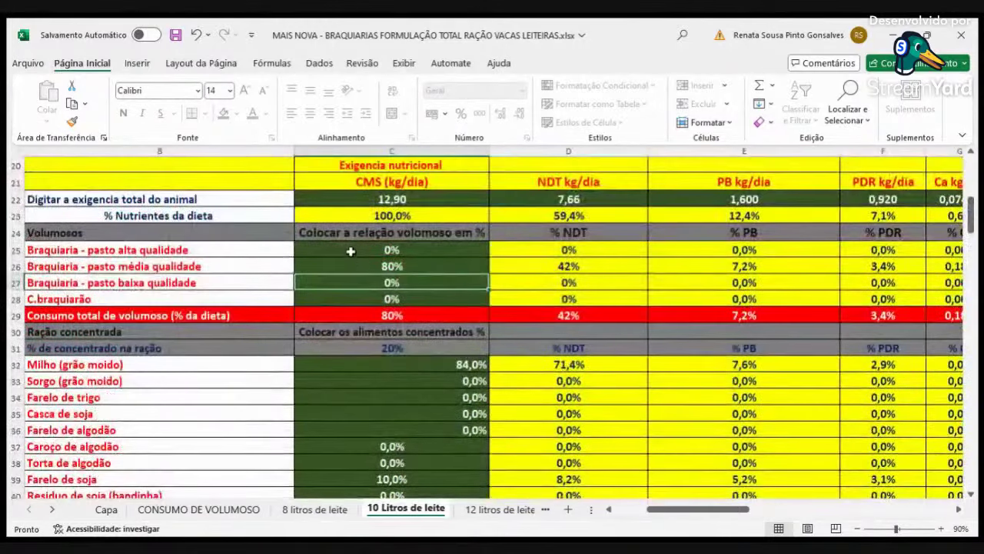
- Set the share of "Braquiaria - pasto média qualidade" to 75% and check the NDT and PB balance
left_click(366, 269)
type("75")
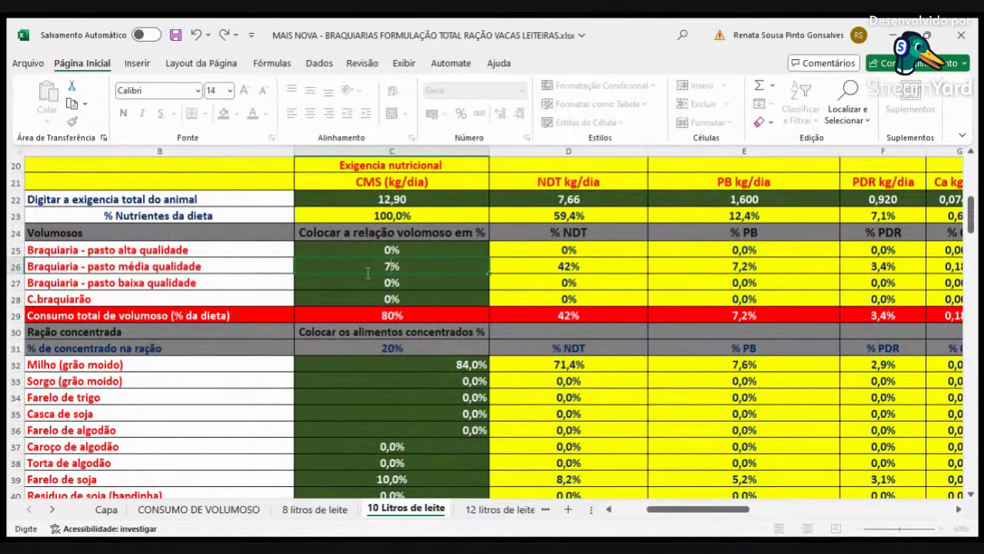
key("Return")
scroll(765, 487, "down", 5)
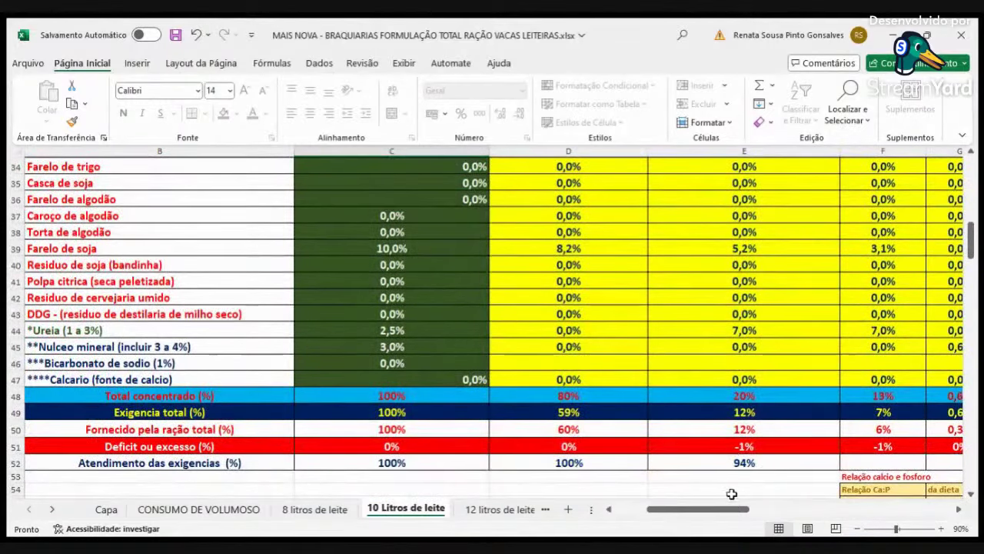
- Set "Farelo de soja" in the concentrate mix to 15%
scroll(484, 461, "up", 2)
left_click(376, 327)
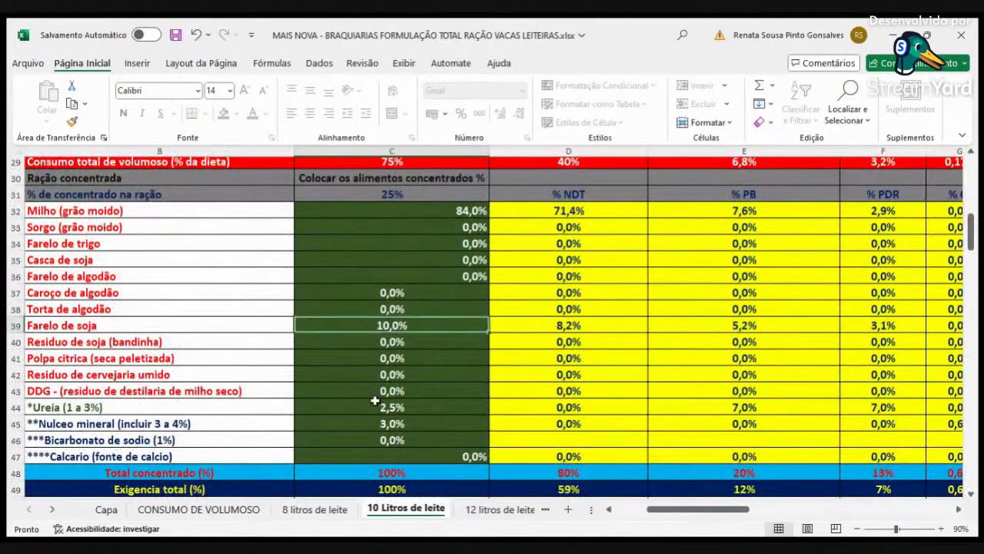
type("15")
key("Return")
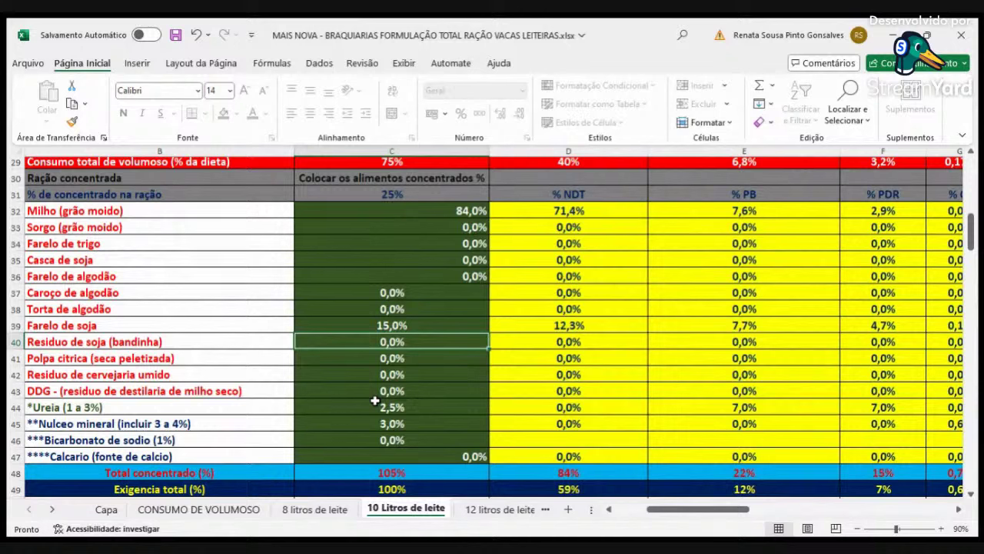
- Set "Milho (grão moido)" in the concentrate mix to 79% and recheck the deficit and requirement rows
key("Up")
key("Up")
key("Up")
key("Up")
key("Up")
key("Up")
key("Up")
key("Up")
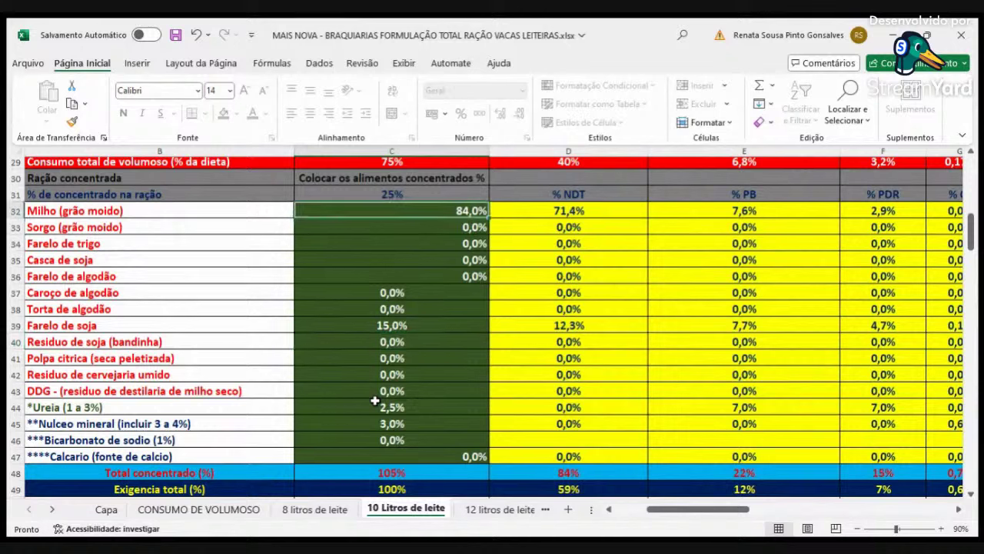
type("79")
key("Return")
scroll(736, 387, "down", 2)
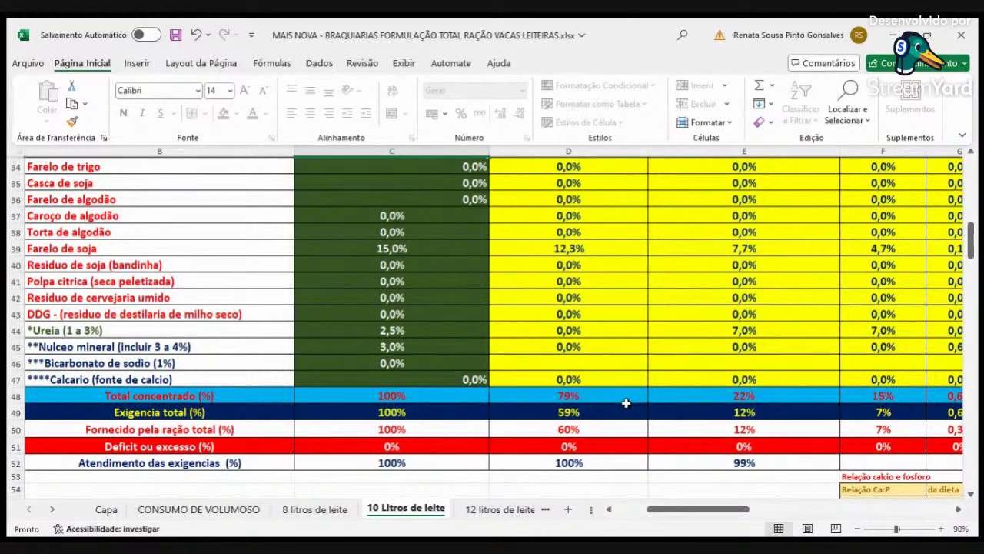
- Examine the roughage and concentrate costs and daily intakes, plus the final report's profit figures, ingredient shares and guarantee levels
scroll(426, 305, "up", 4)
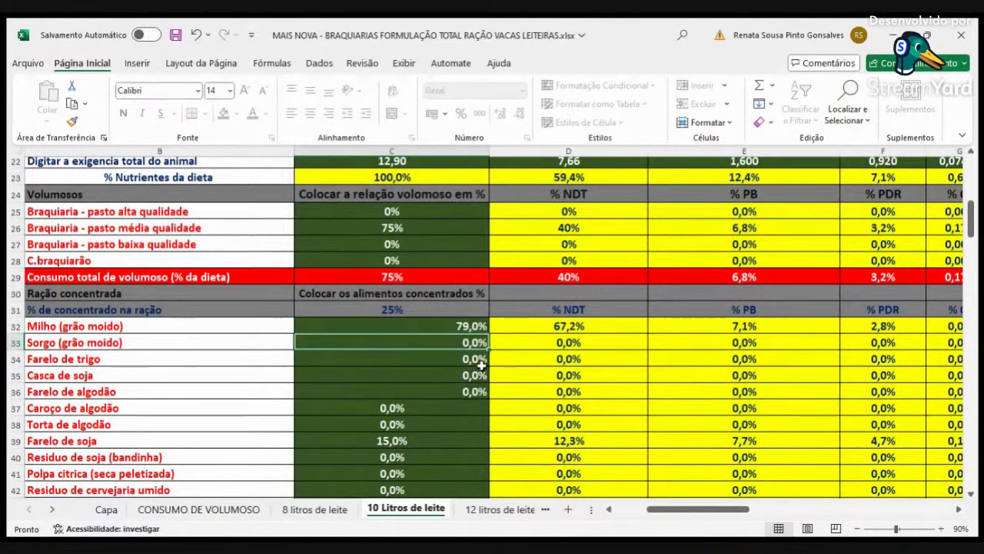
scroll(949, 458, "down", 2)
scroll(949, 458, "down", 1)
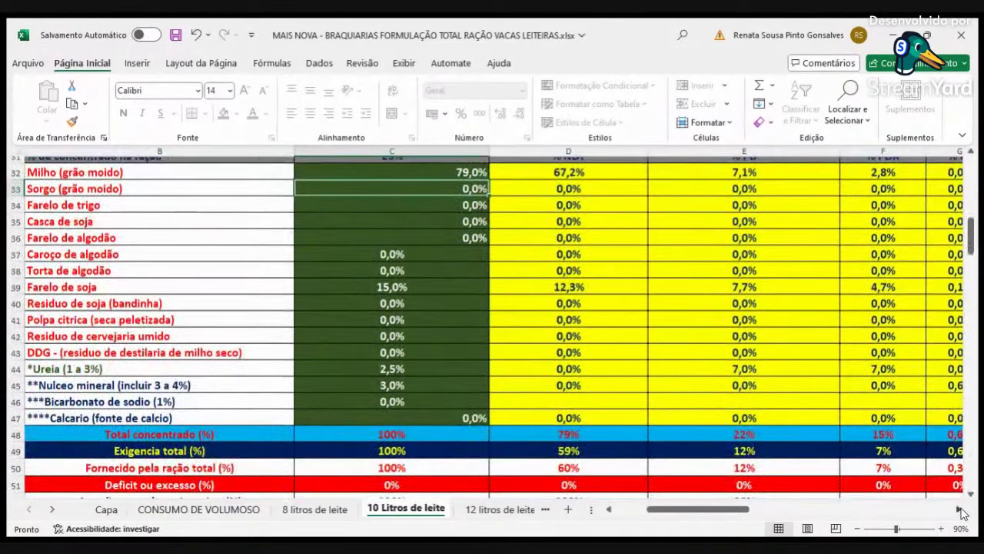
left_click(960, 509)
left_click(960, 510)
left_click(959, 509)
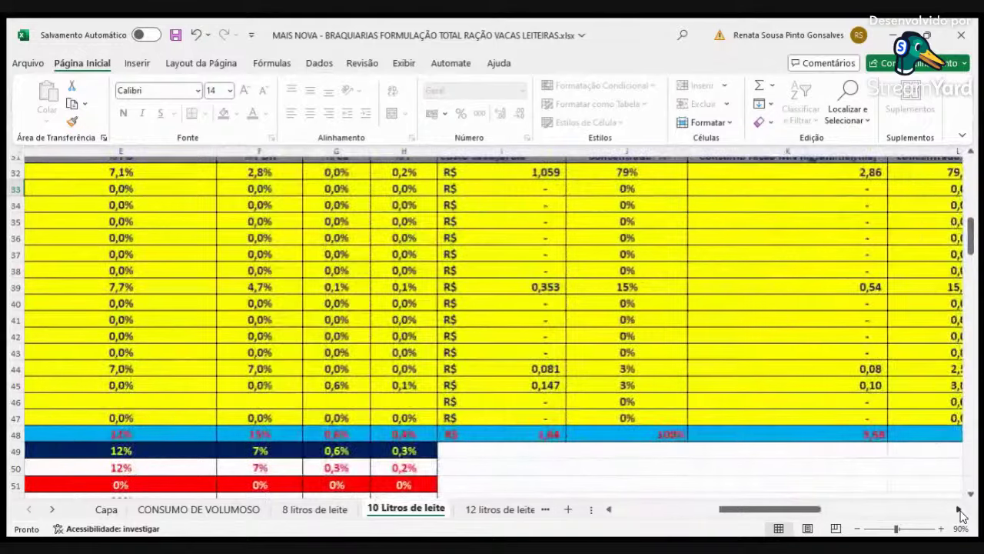
left_click(960, 509)
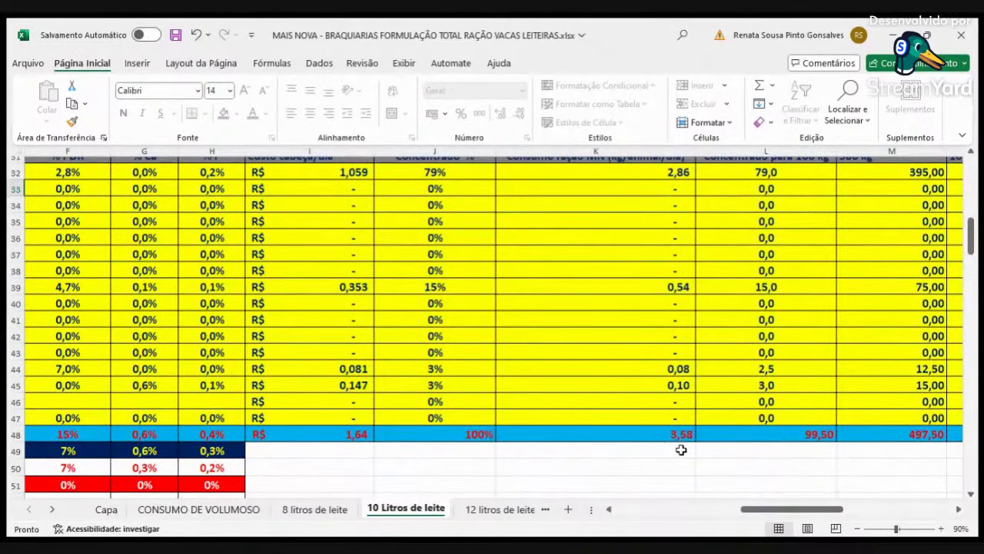
scroll(717, 423, "up", 3)
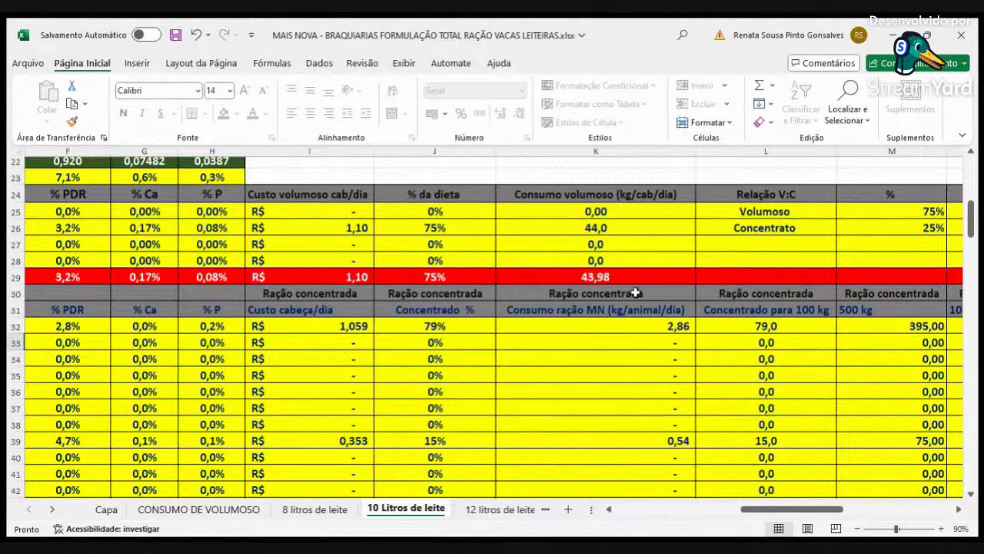
scroll(636, 293, "down", 5)
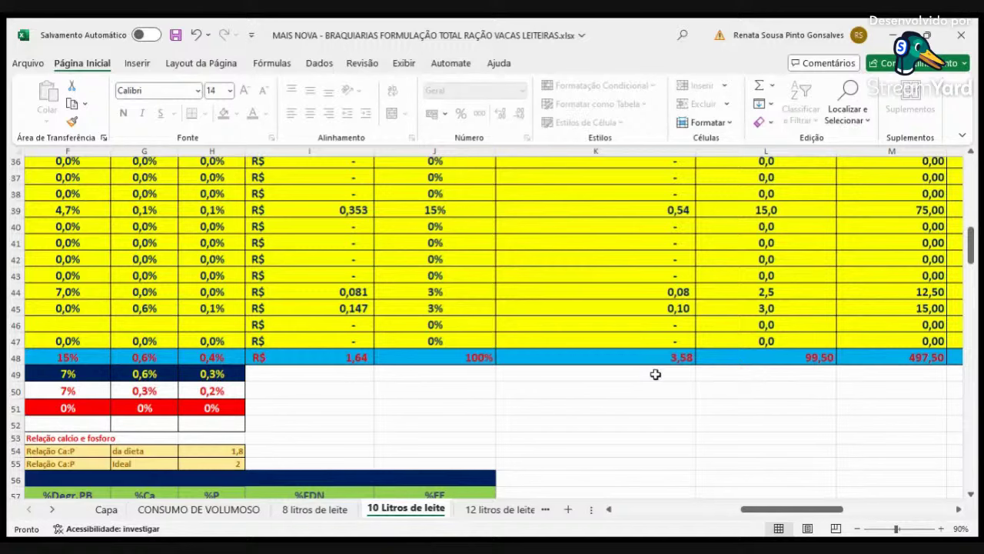
left_click(630, 509)
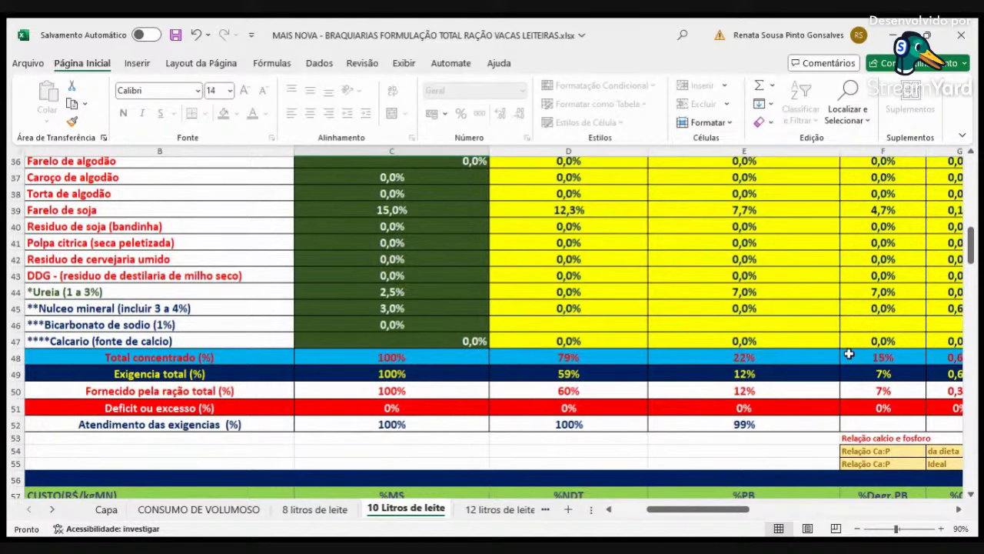
scroll(846, 333, "down", 14)
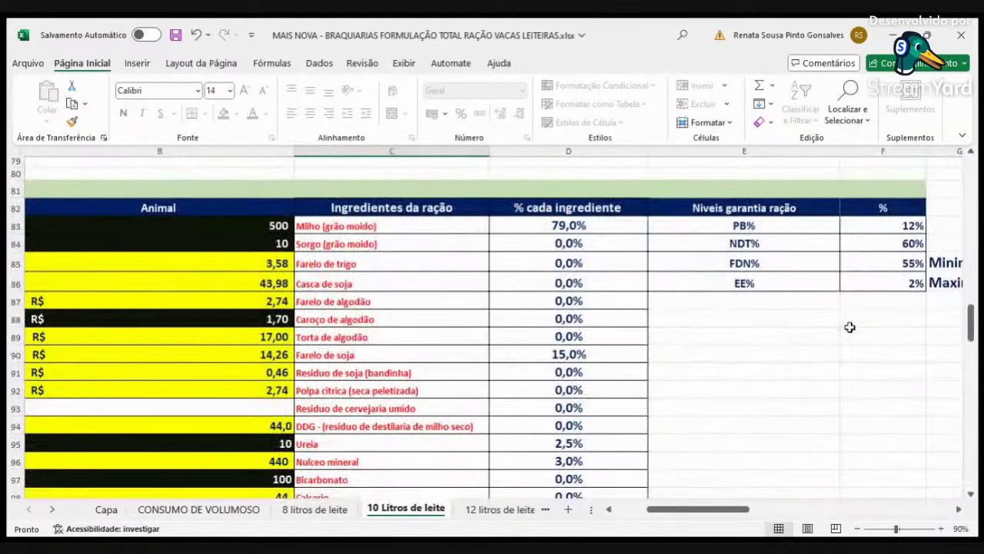
scroll(838, 332, "down", 1)
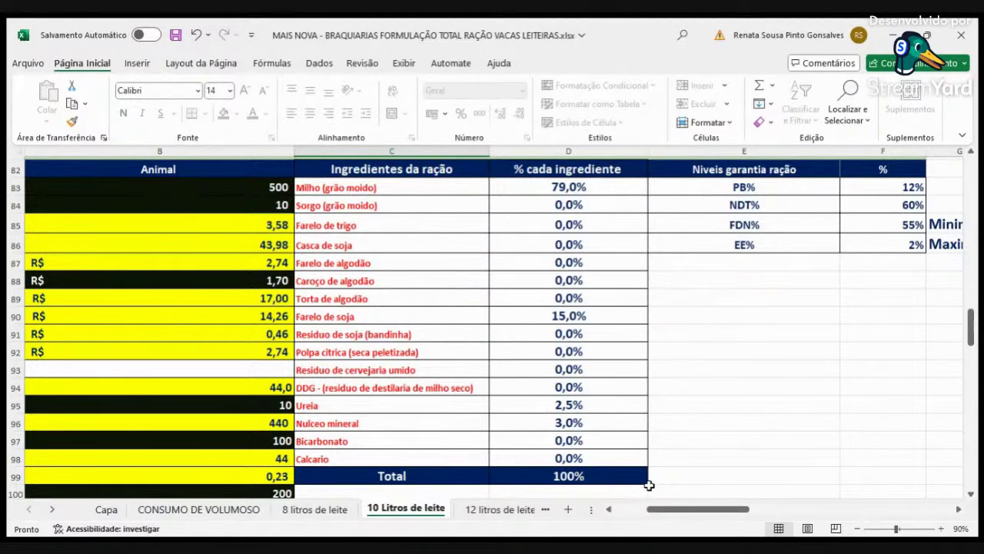
- Set "Braquiaria - pasto média qualidade" to 0% and "Braquiaria - pasto baixa qualidade" to 75%, and check the NDT and PB balance
scroll(648, 477, "up", 8)
scroll(622, 510, "left", 2)
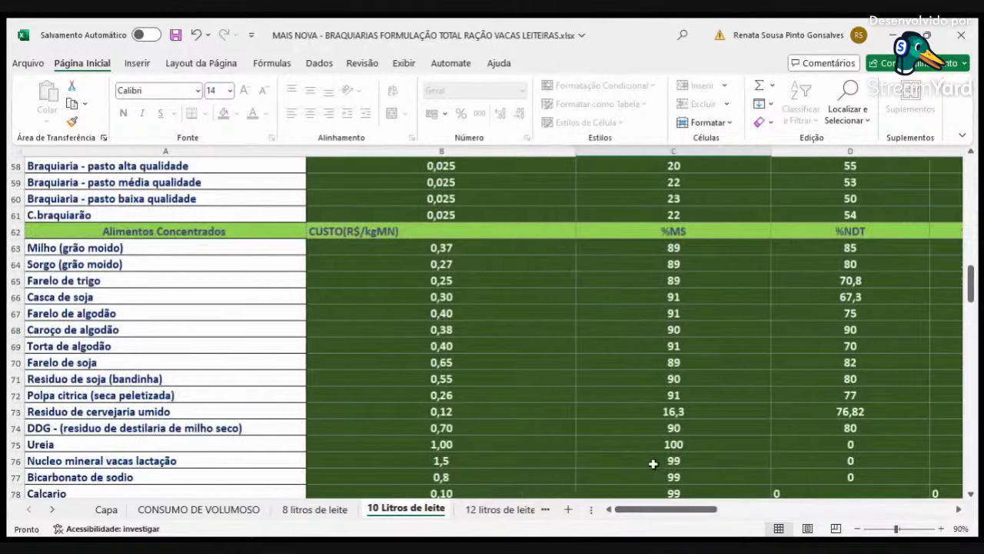
scroll(653, 464, "up", 12)
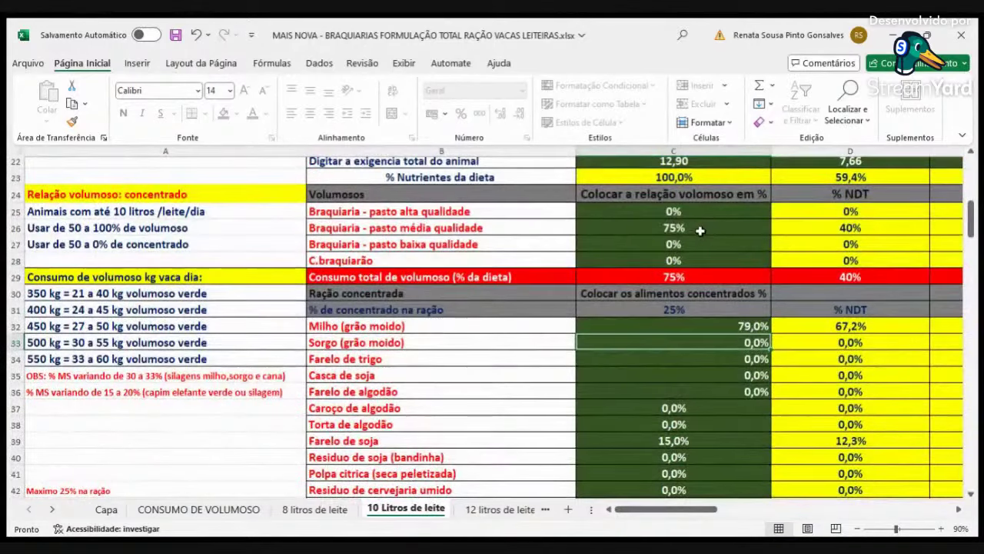
left_click(700, 231)
type("0")
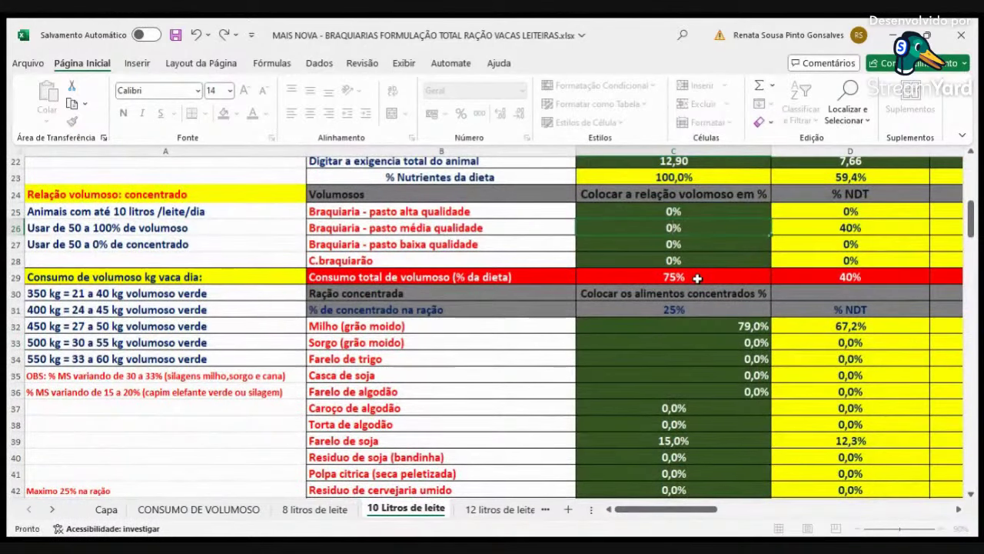
key("Return")
type("7")
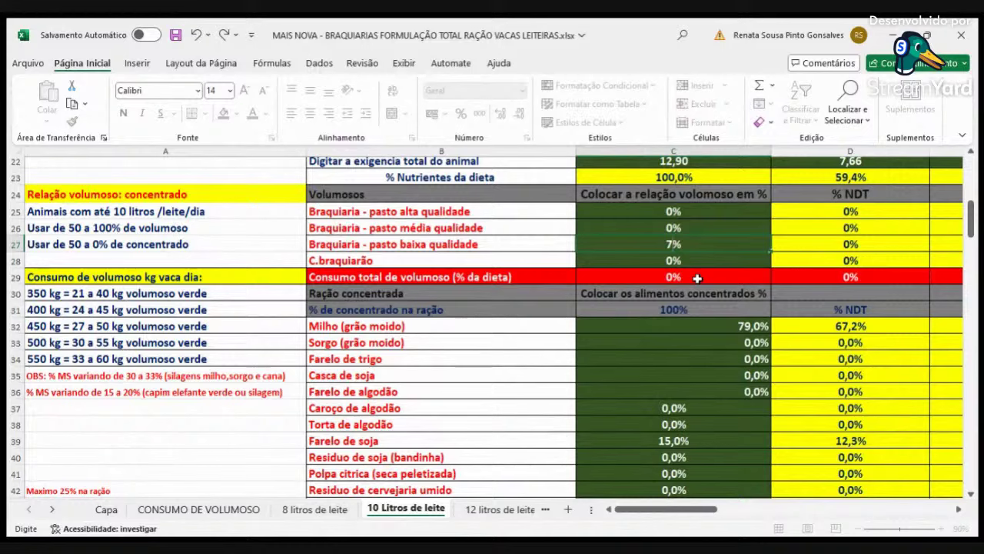
type("5")
key("Return")
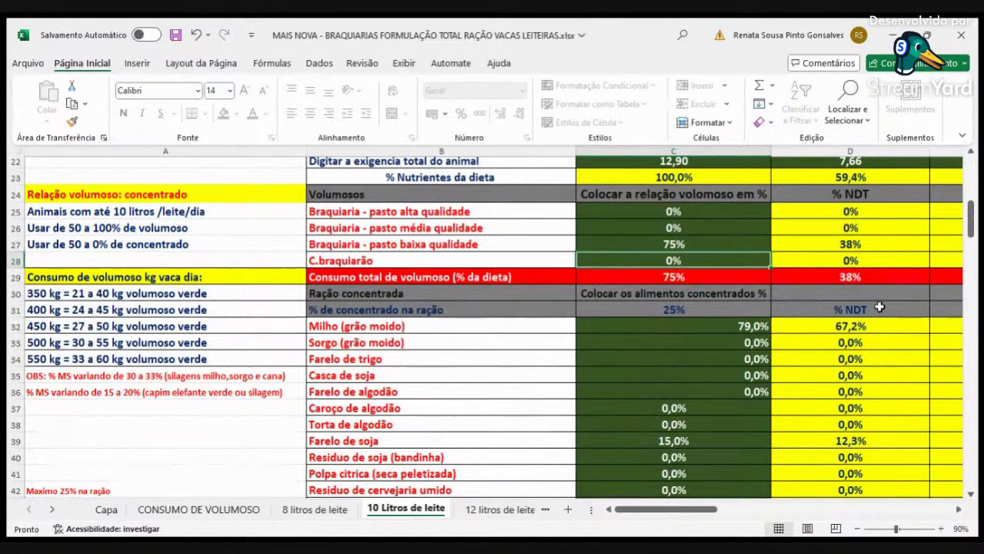
scroll(860, 331, "down", 2)
scroll(860, 331, "down", 2)
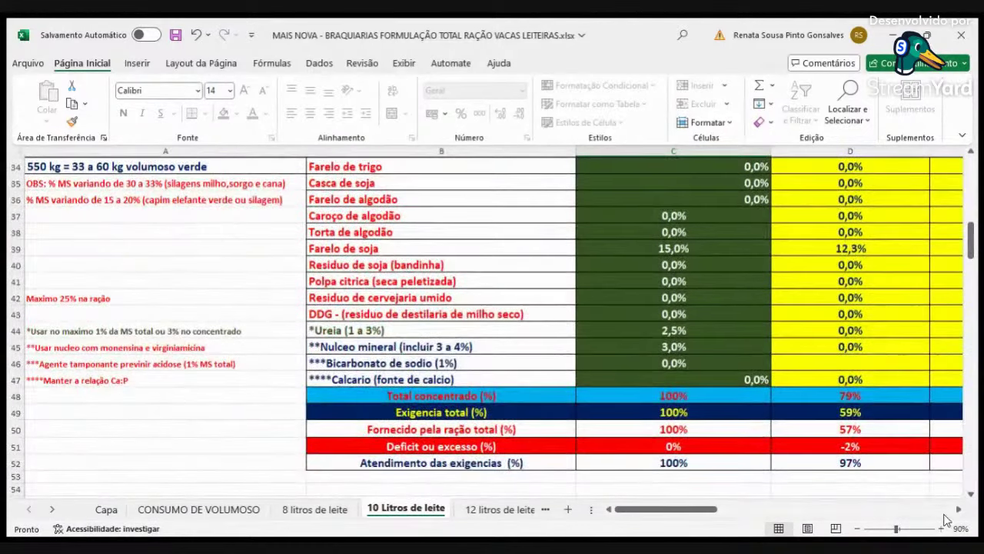
left_click(958, 511)
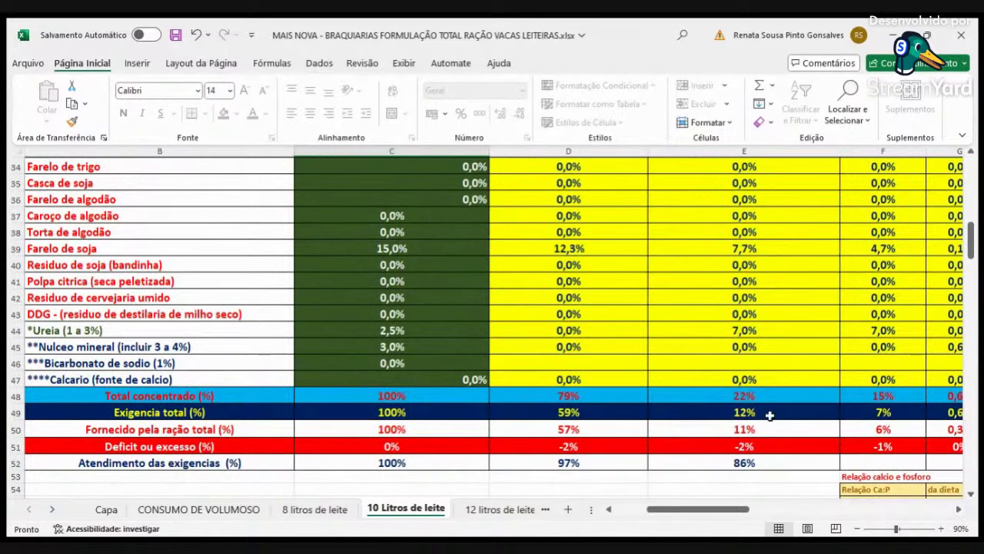
- Set the share of "Braquiaria - pasto baixa qualidade" to 70% and recheck the deficit and requirement rows
scroll(489, 446, "up", 3)
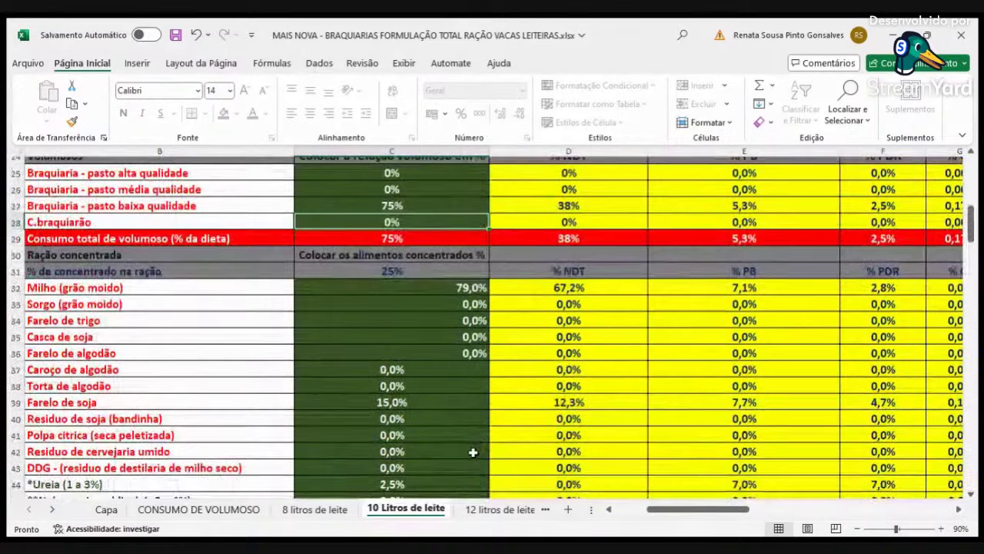
left_click(412, 203)
type("70")
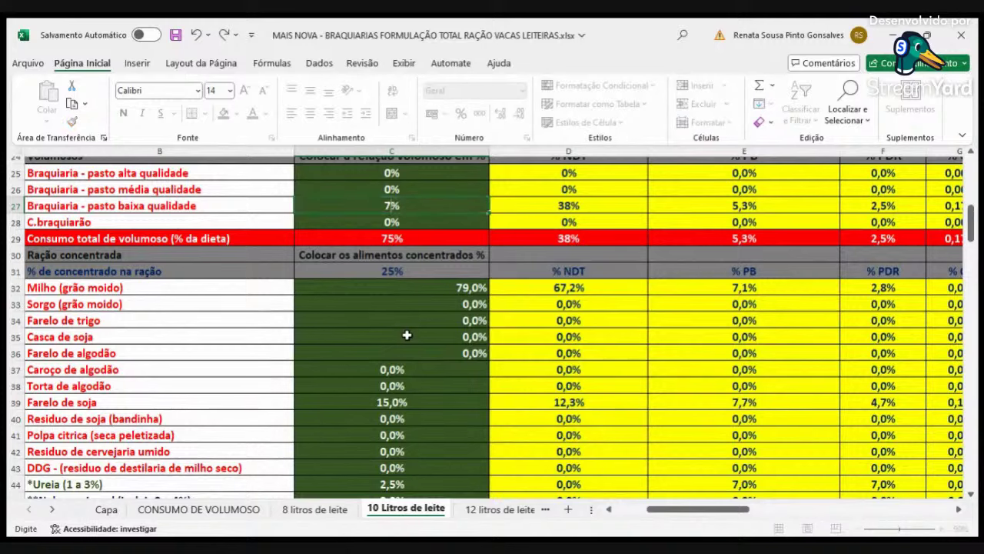
key("Return")
scroll(660, 393, "down", 3)
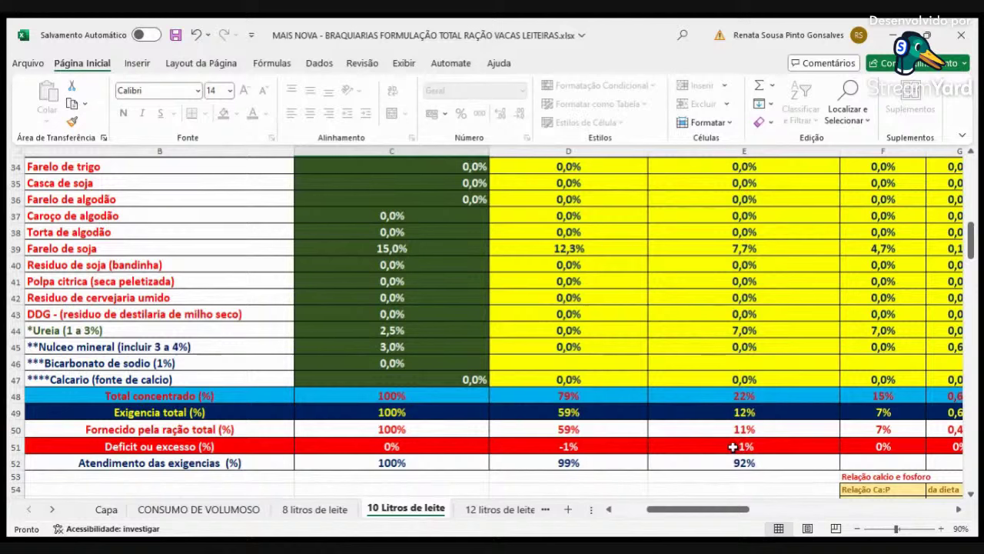
- Set "Farelo de soja" to 20% and "Milho (grão moido)" to 74% in the concentrate mix, and check the nutrient balance
left_click(370, 246)
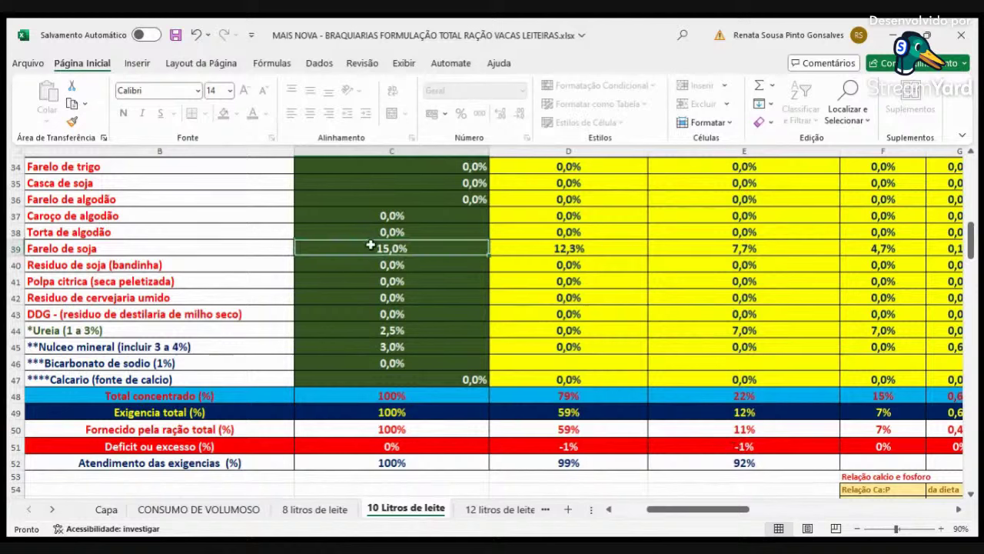
type("20")
key("Return")
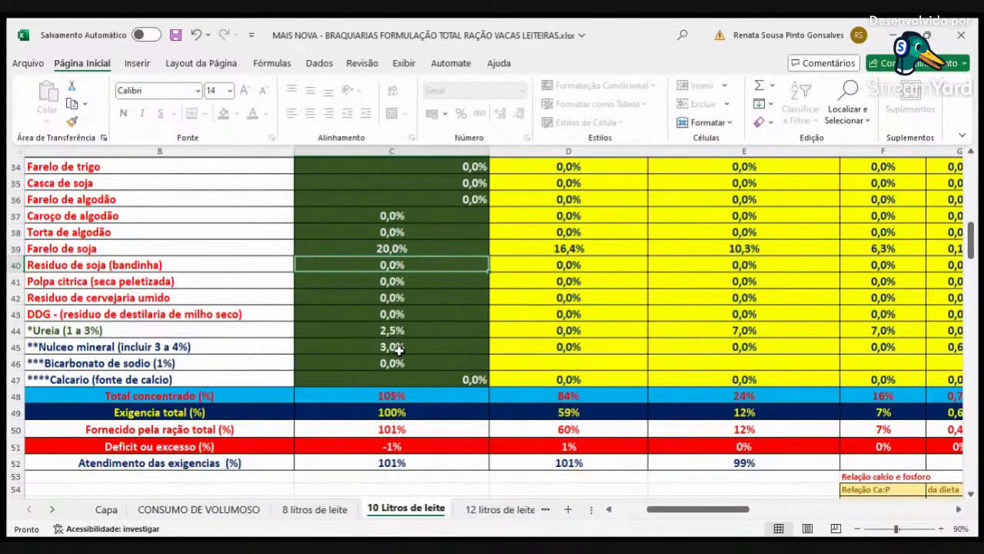
scroll(399, 350, "up", 2)
left_click(419, 212)
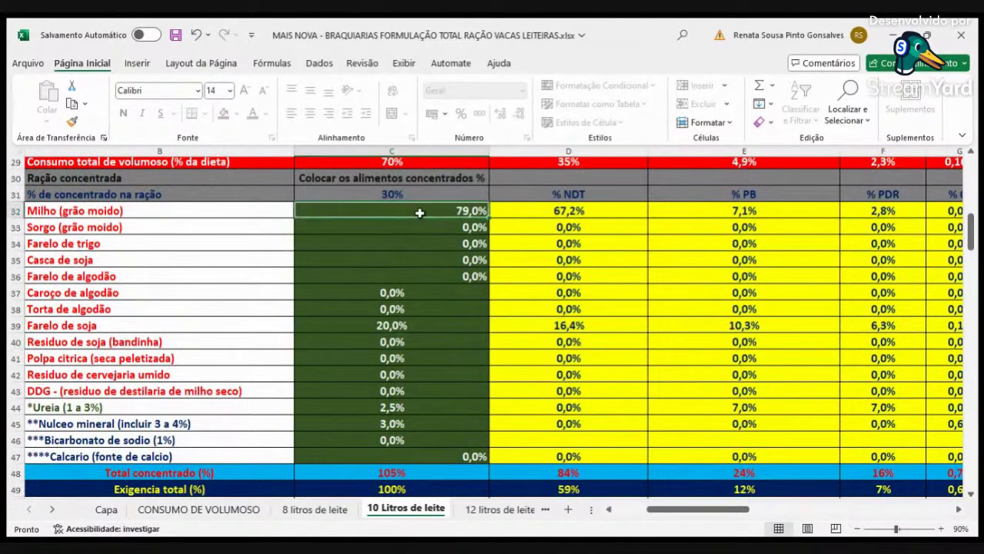
type("74")
key("Return")
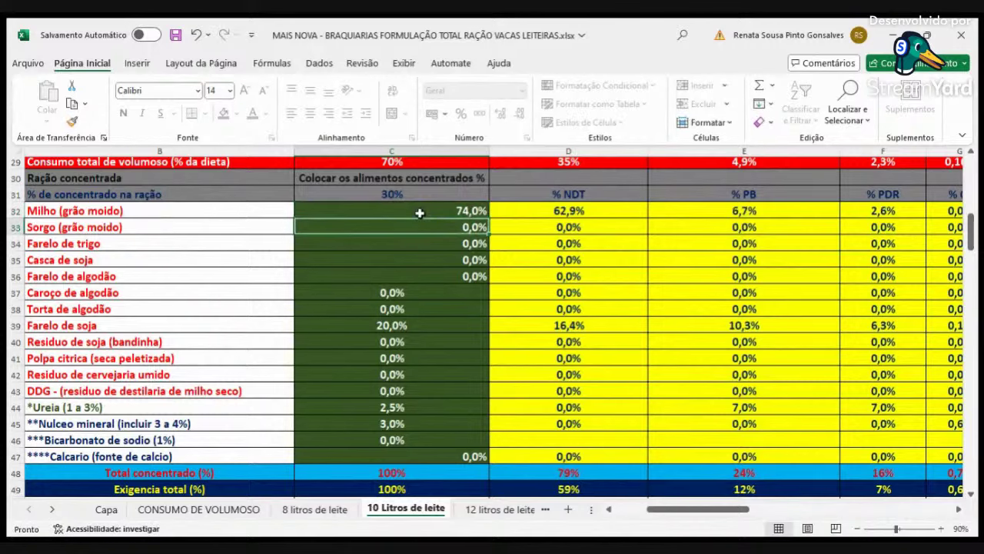
scroll(501, 311, "down", 2)
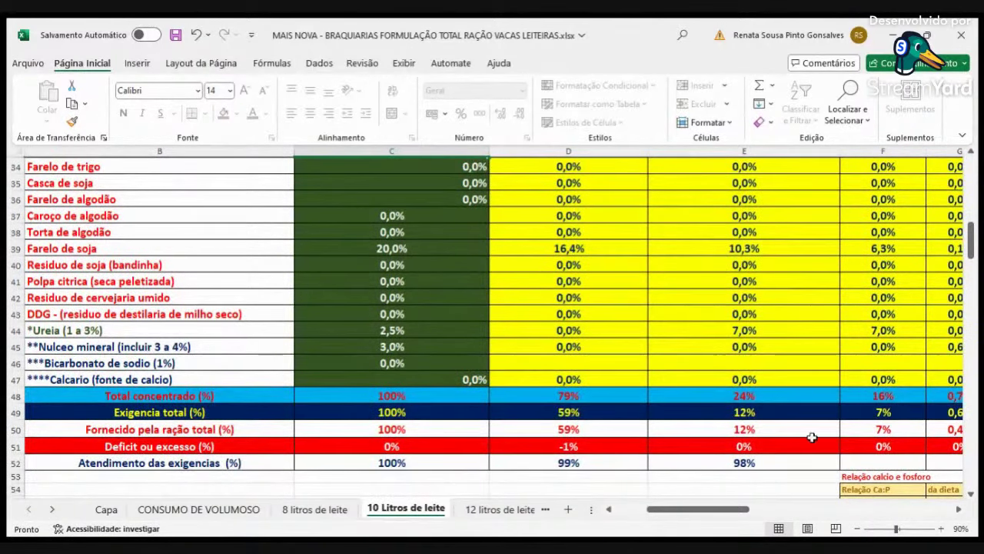
- Review the low-quality pasture diet's roughage and concentrate shares, requirement coverage, and daily concentrate cost and intake
scroll(469, 389, "up", 3)
scroll(474, 391, "up", 3)
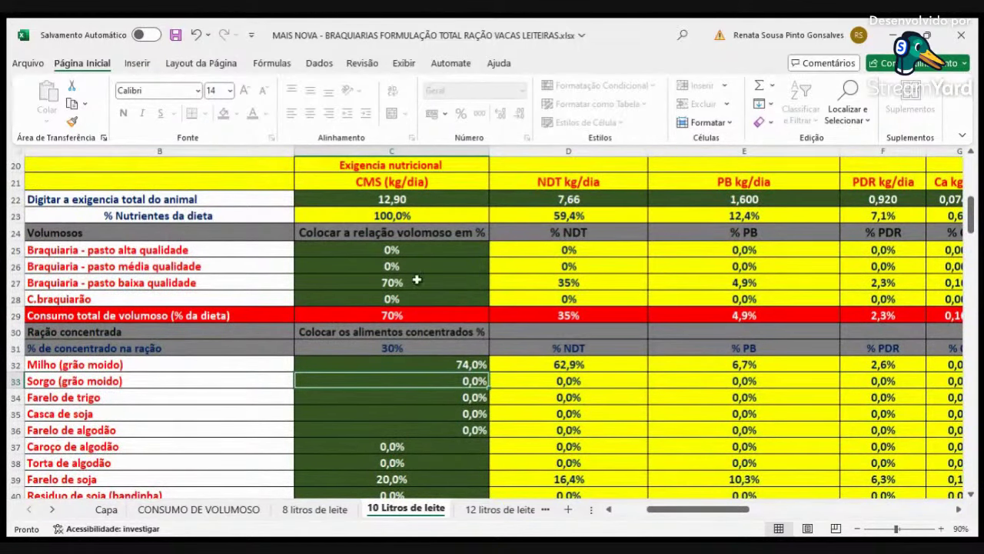
scroll(457, 355, "down", 4)
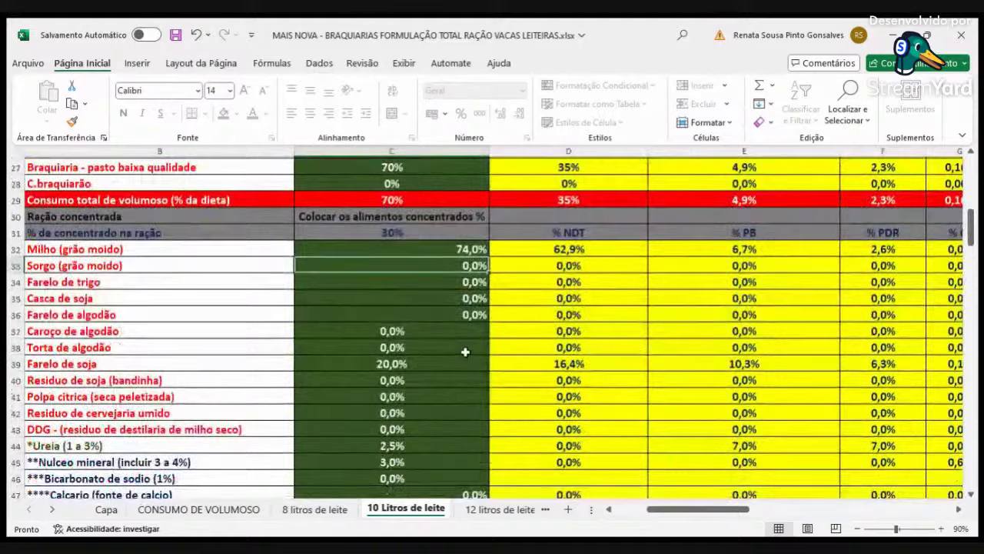
scroll(467, 352, "up", 2)
scroll(469, 354, "down", 2)
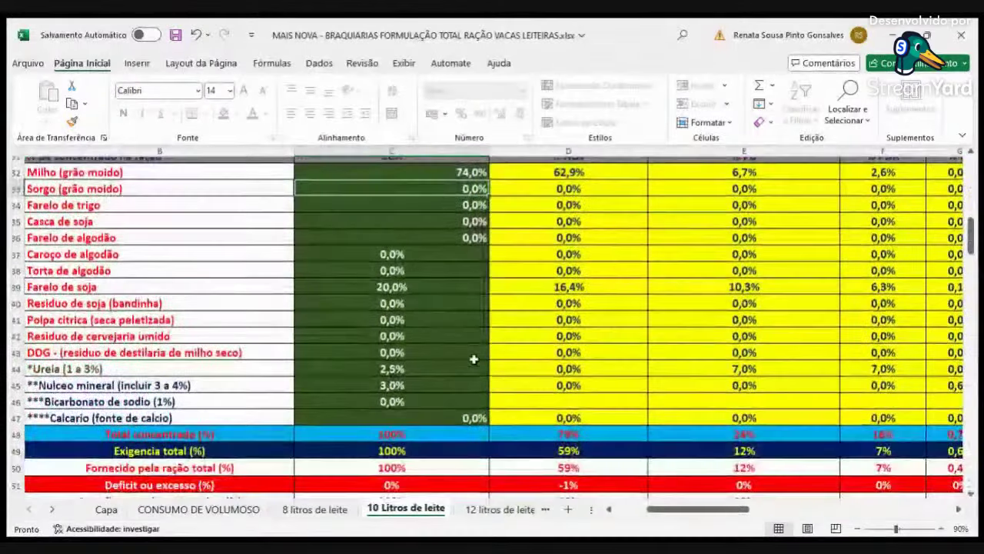
scroll(485, 365, "down", 1)
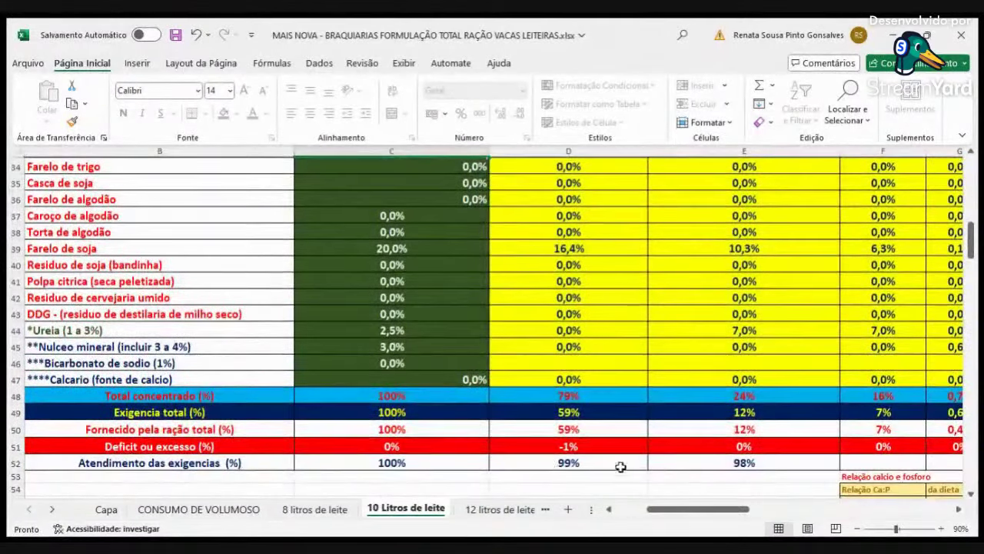
left_click(959, 510)
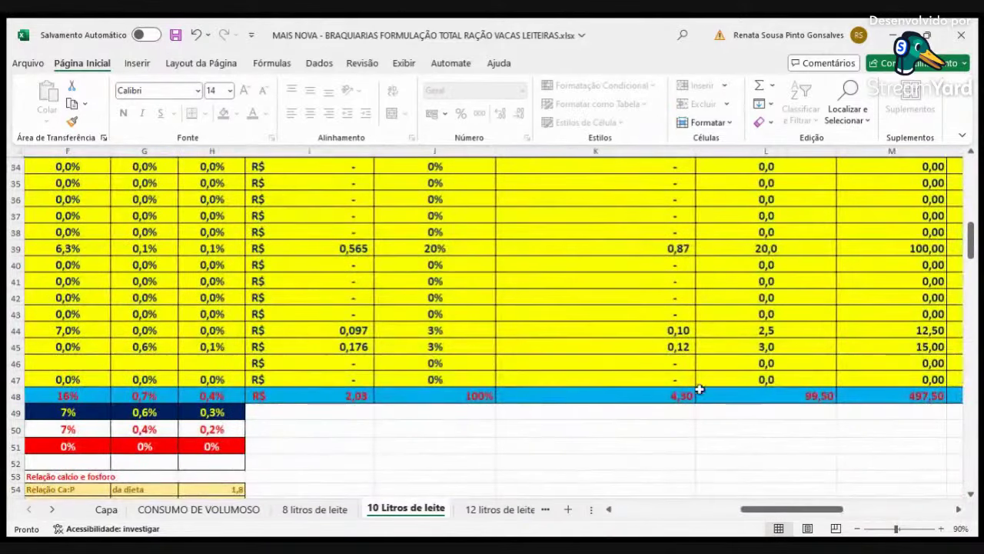
- Examine the low-quality pasture diet's pasture intake, ingredient amounts, nutrient requirements and deficit rows against the concentrate cost per head per day
scroll(695, 394, "up", 3)
scroll(695, 394, "up", 2)
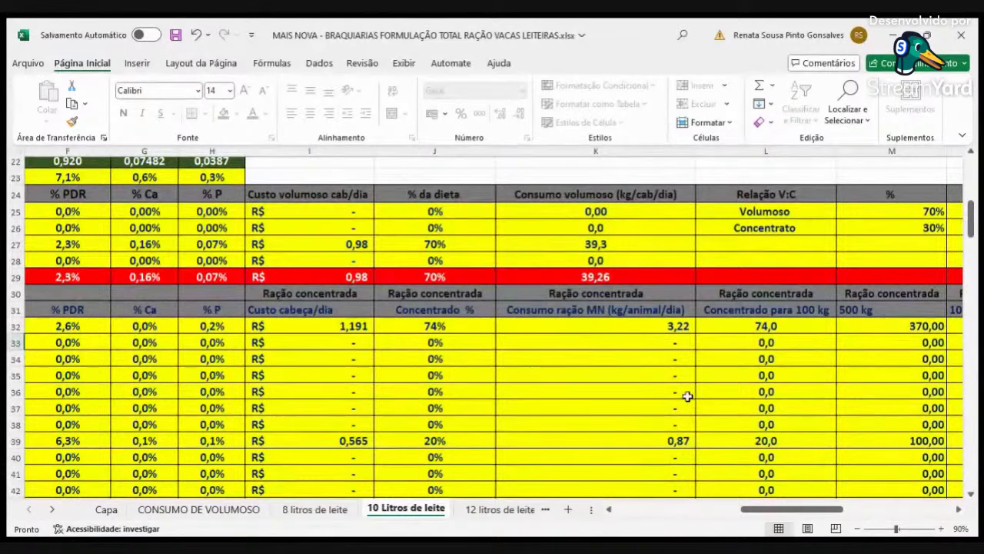
left_click(621, 510)
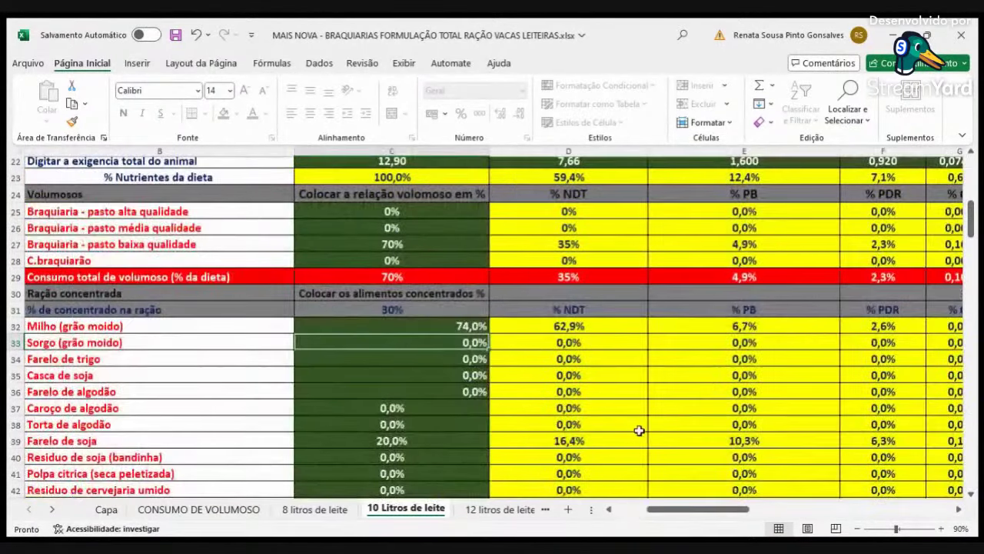
scroll(639, 438, "down", 4)
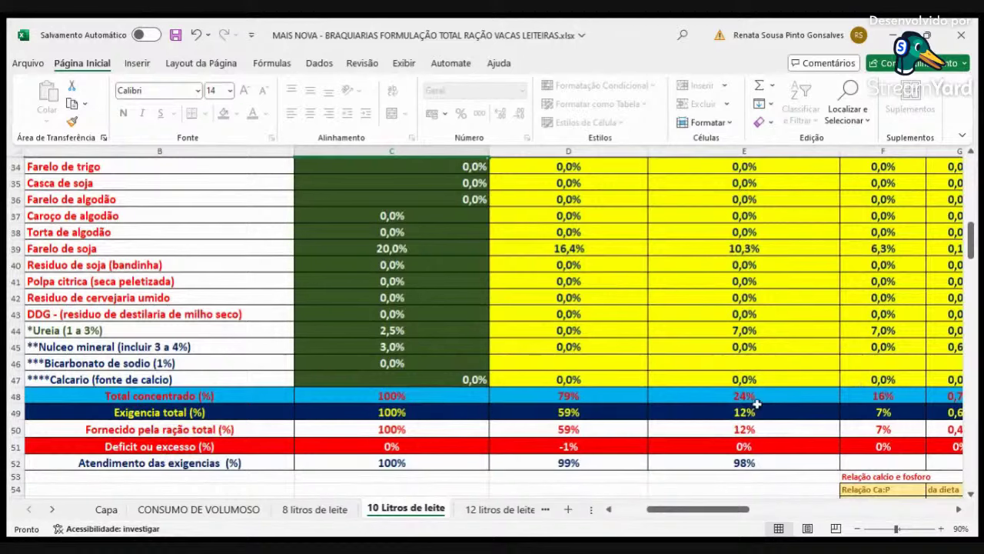
scroll(676, 386, "up", 9)
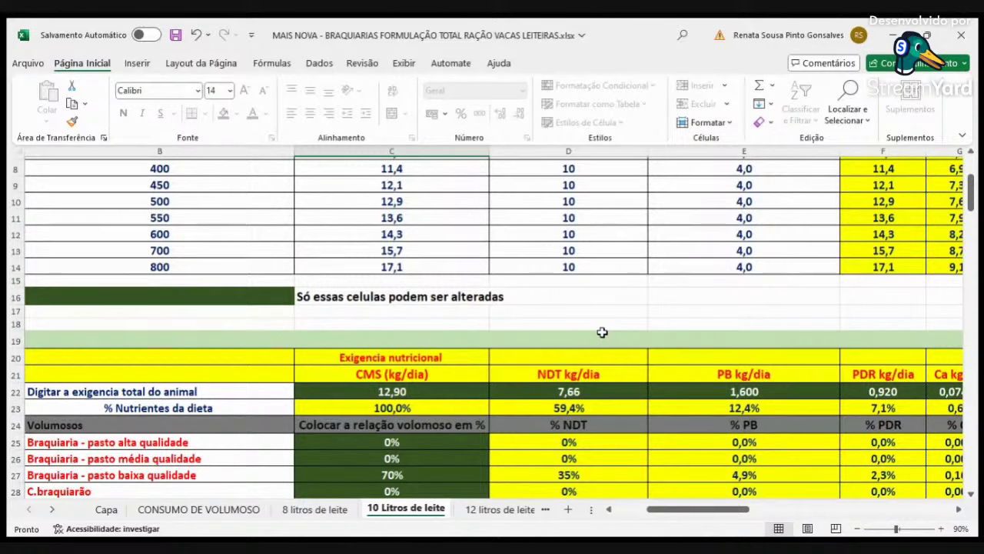
scroll(790, 445, "down", 9)
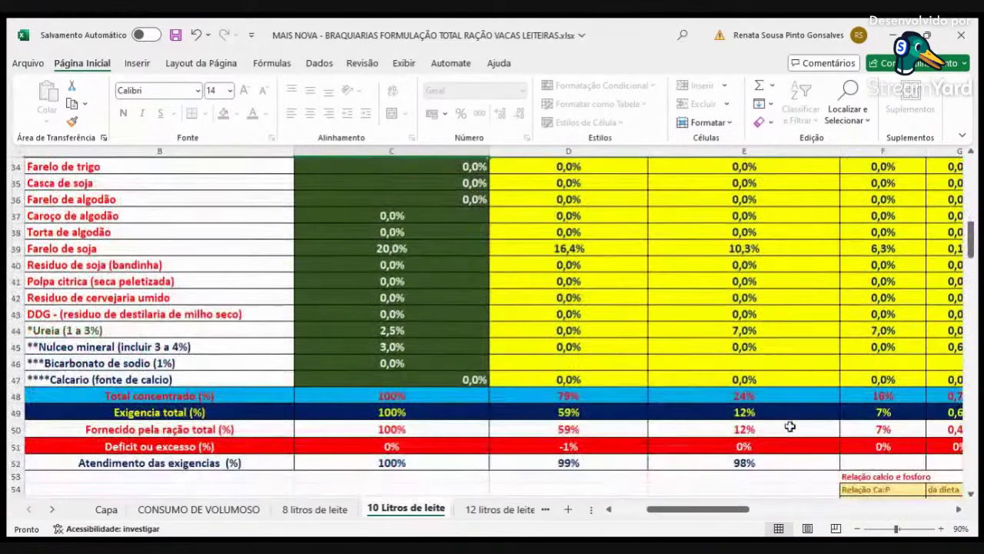
scroll(959, 509, "right", 3)
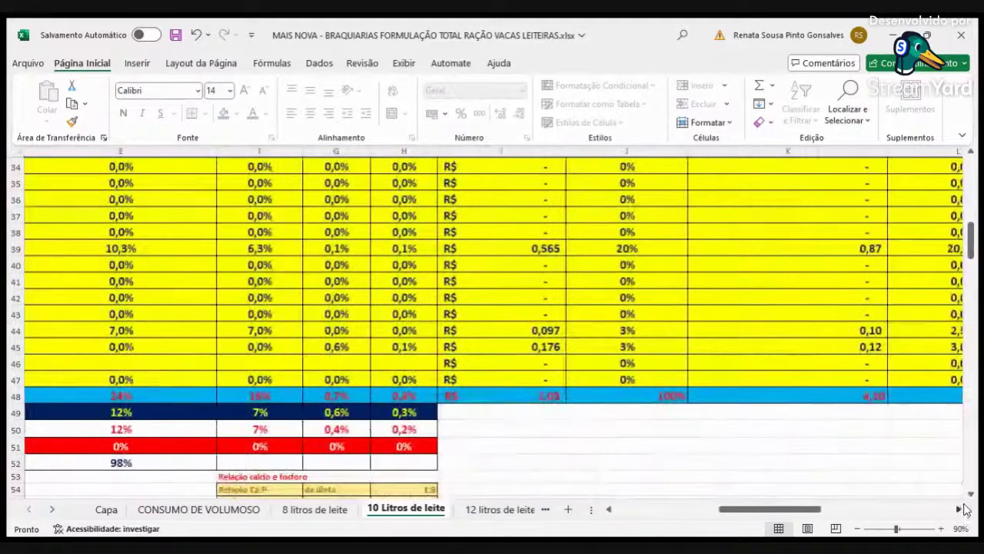
scroll(904, 423, "up", 3)
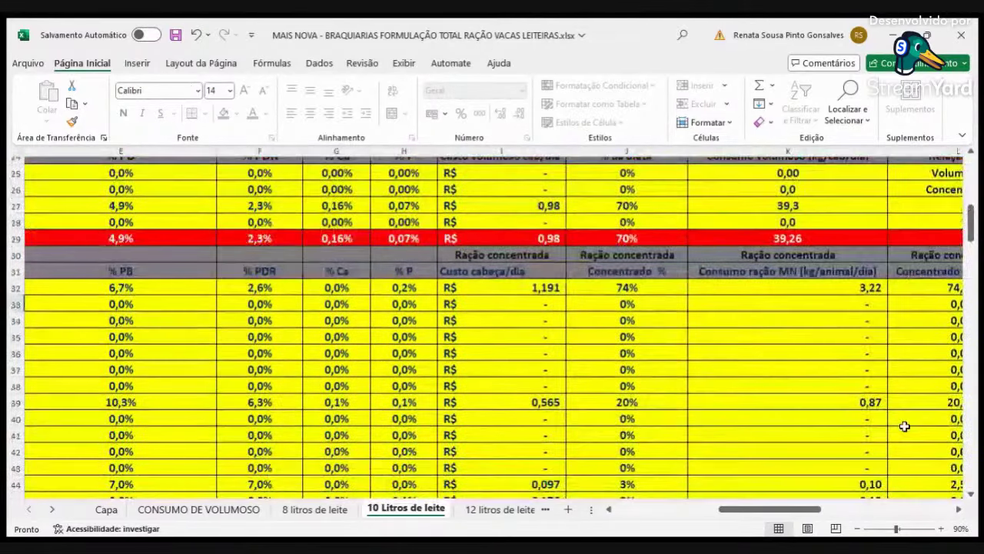
scroll(903, 427, "down", 1)
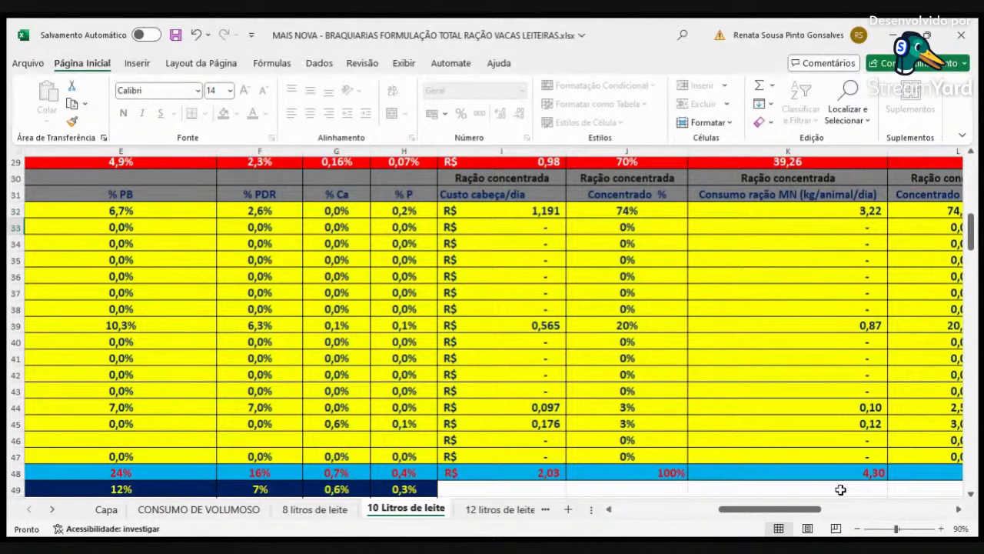
- Examine the 10-litre sheet's feeding cost and profit summary, ration ingredient percentages and guarantee levels
left_click(669, 509)
scroll(932, 343, "down", 18)
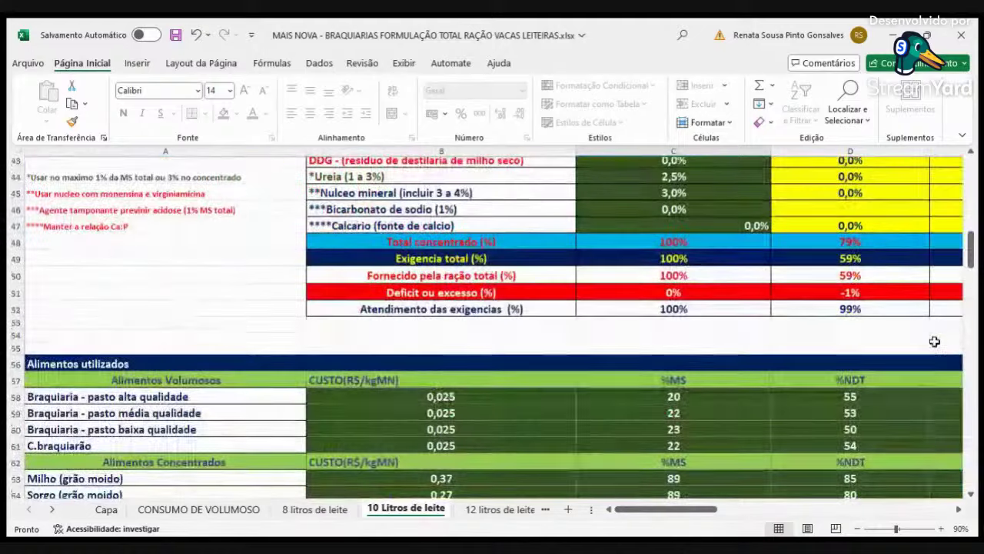
scroll(896, 370, "down", 1)
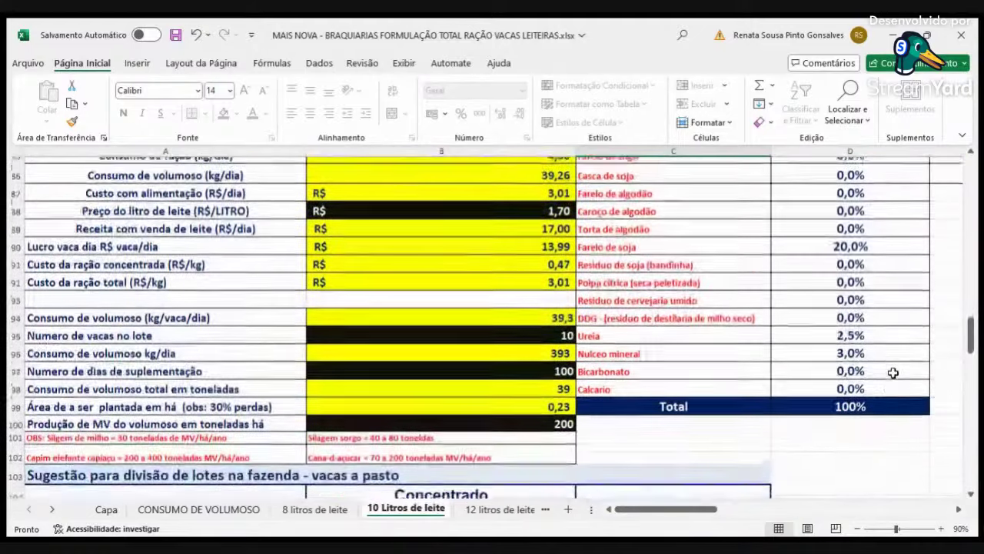
scroll(896, 369, "up", 1)
left_click(957, 512)
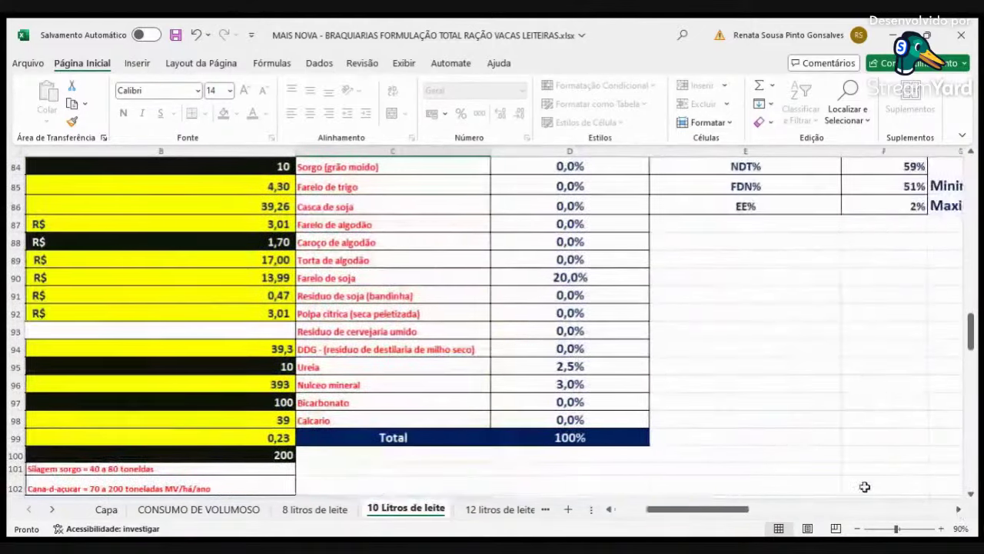
scroll(758, 428, "up", 1)
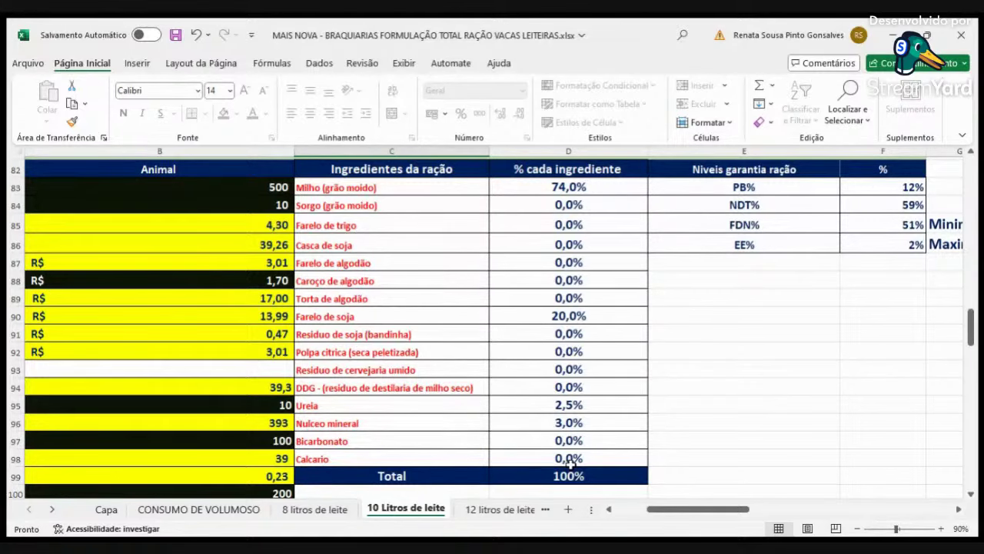
- Recheck the total diet's requirement coverage, Ca:P ratio and total concentrate cost and intake
scroll(683, 416, "up", 9)
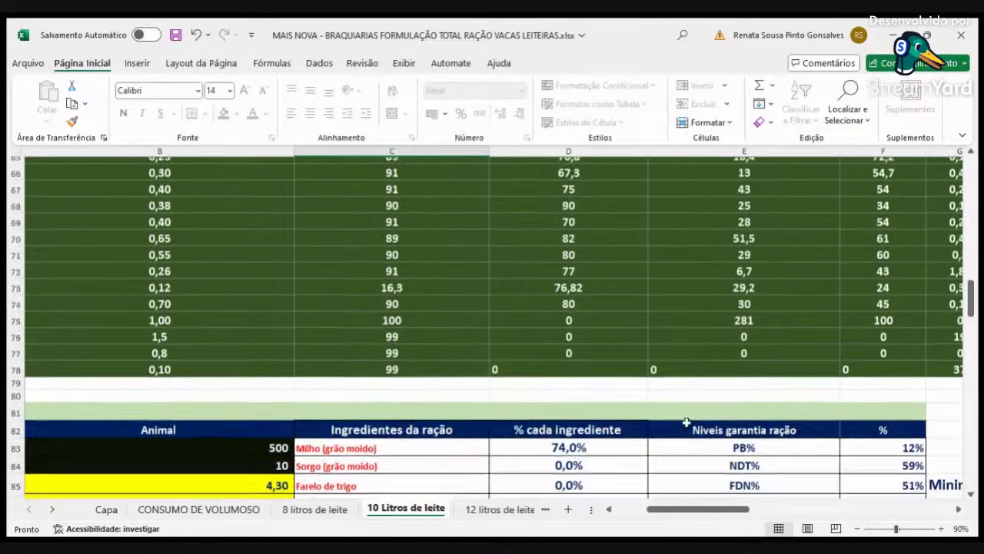
scroll(689, 423, "up", 5)
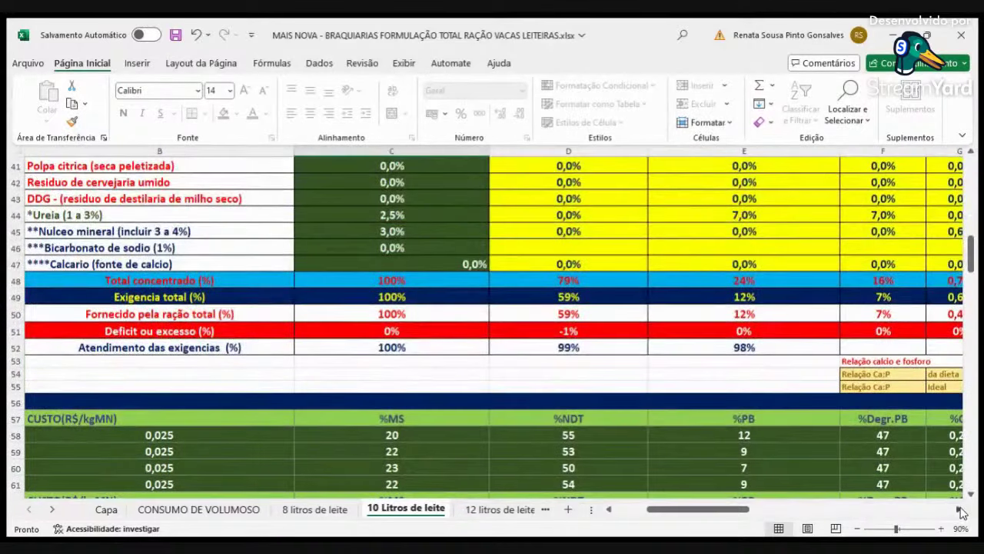
left_click(960, 509)
left_click(959, 509)
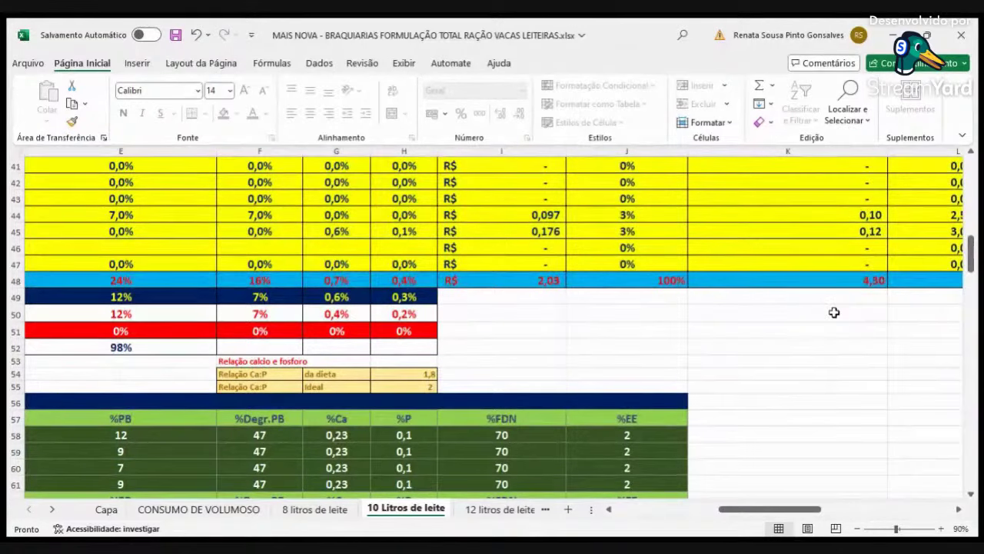
left_click(622, 509)
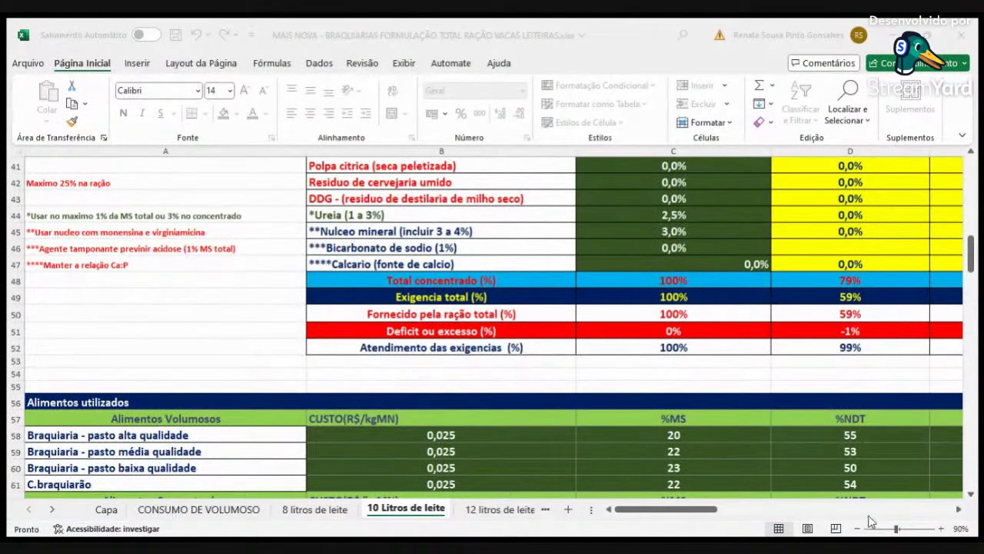
- Open the "15 Litros de leite" sheet at its nutritional requirements table for lactating cows
left_click(493, 511)
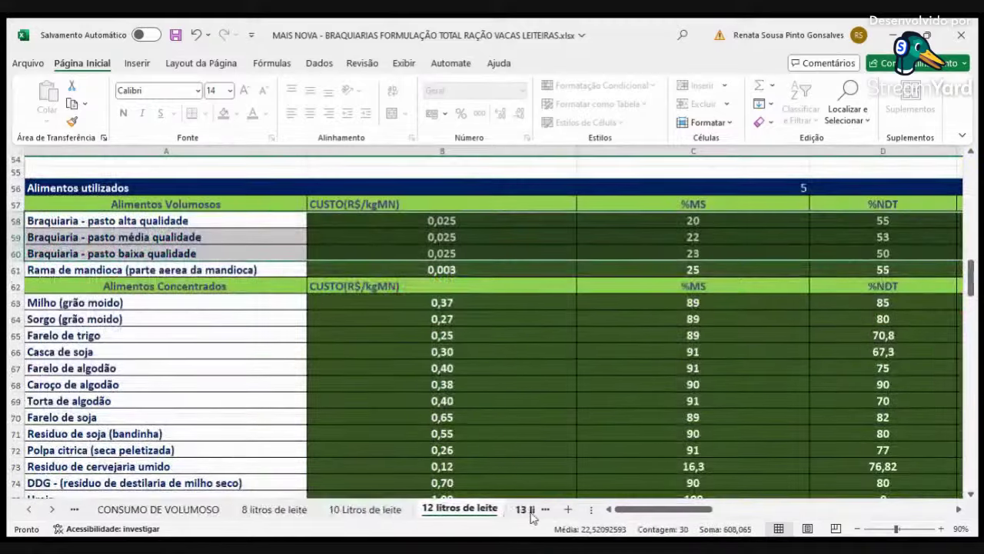
left_click(528, 511)
left_click(495, 510)
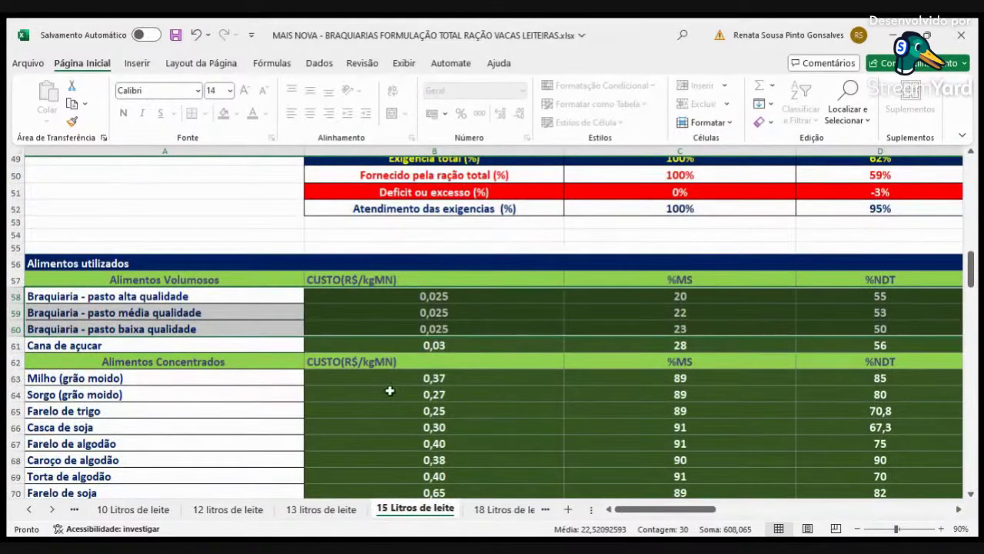
scroll(390, 392, "up", 15)
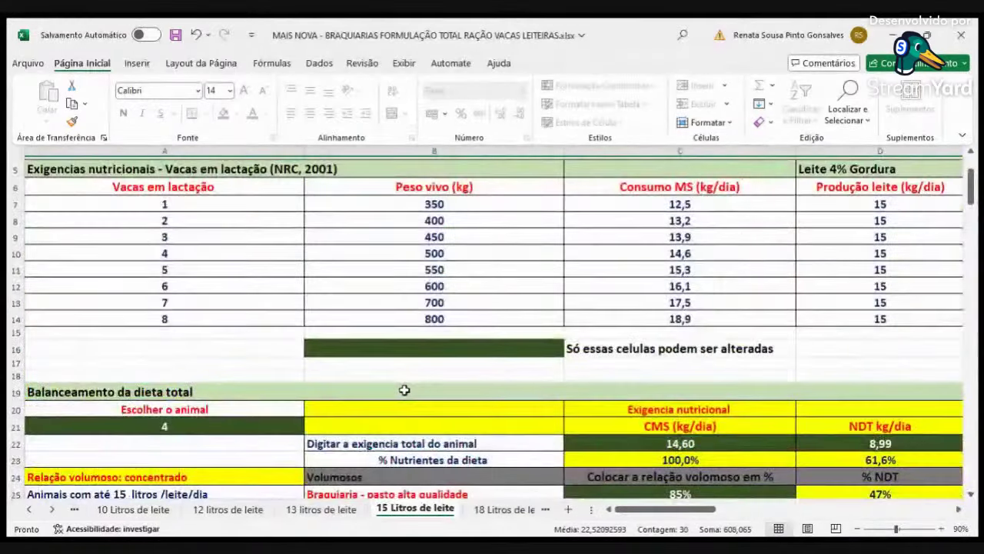
- Copy the 500 kg cow's requirement values from CMS through P (kg/dia) in the 15-litre requirements table
left_click(169, 254)
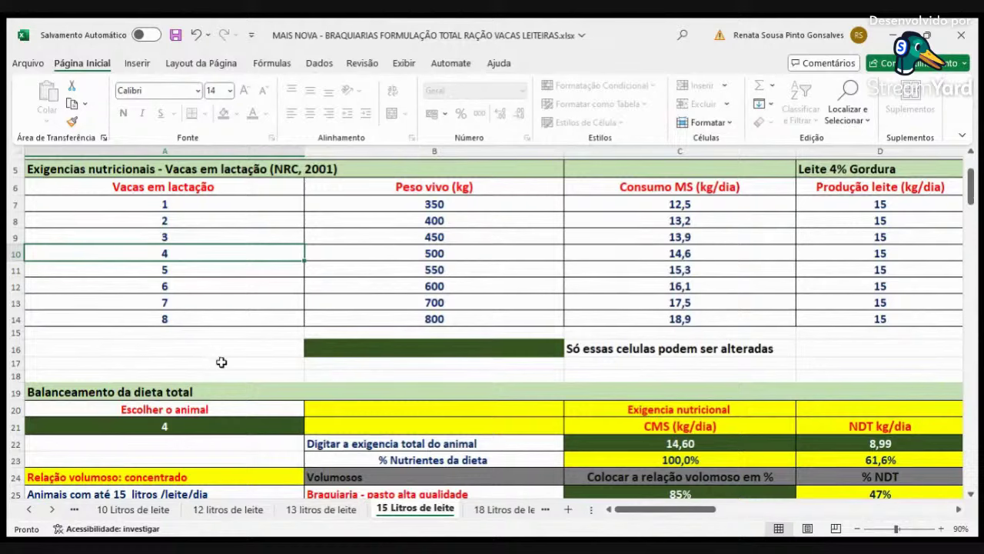
key("Right")
key("Right")
key("Right")
key("Right")
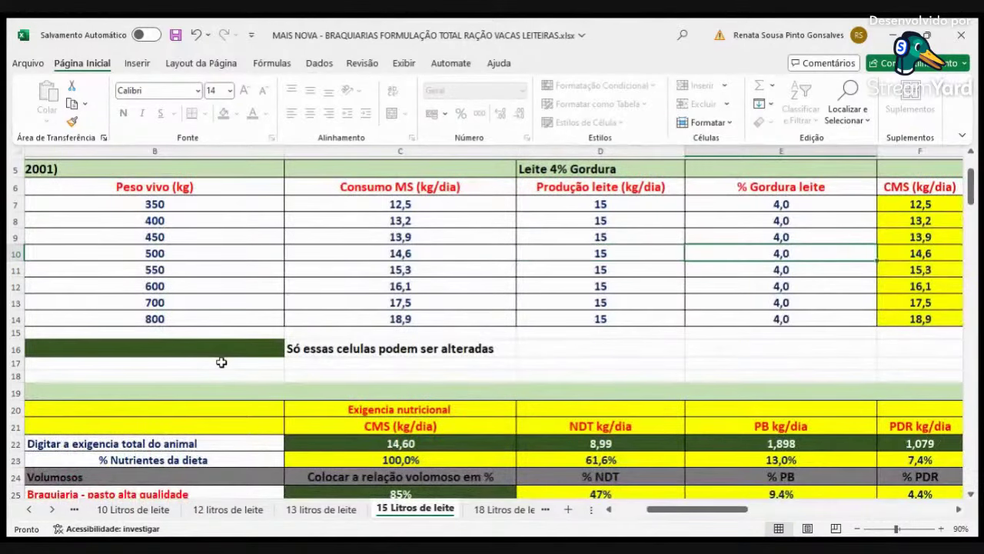
key("Right")
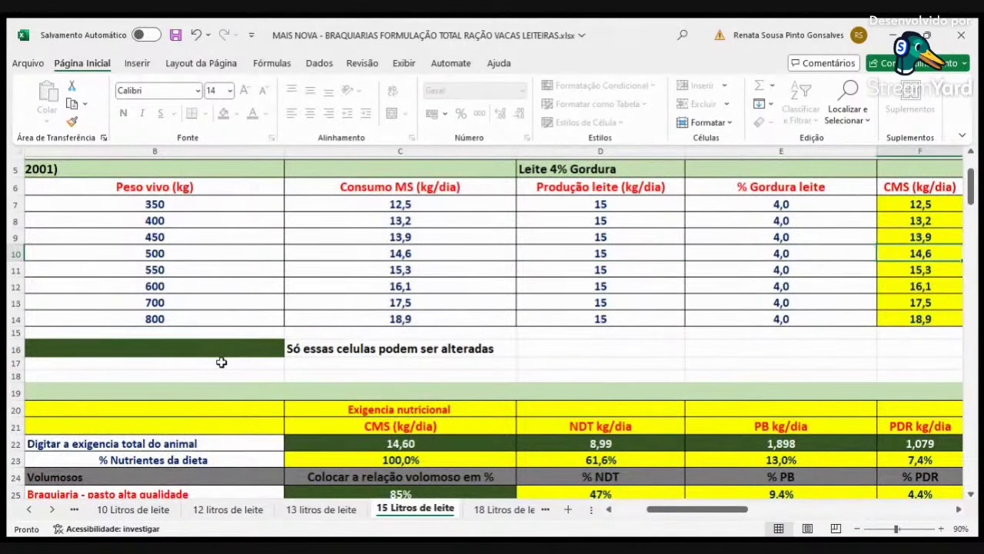
key("shift+Right")
key("shift+Right")
key("shift+Right")
key("shift+Right")
key("shift+Right")
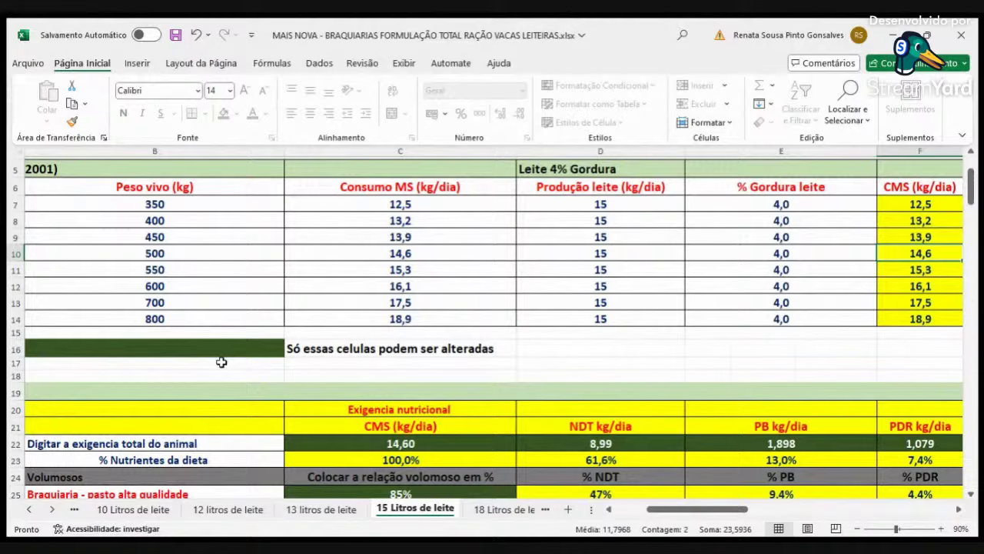
scroll(222, 363, "right", 3)
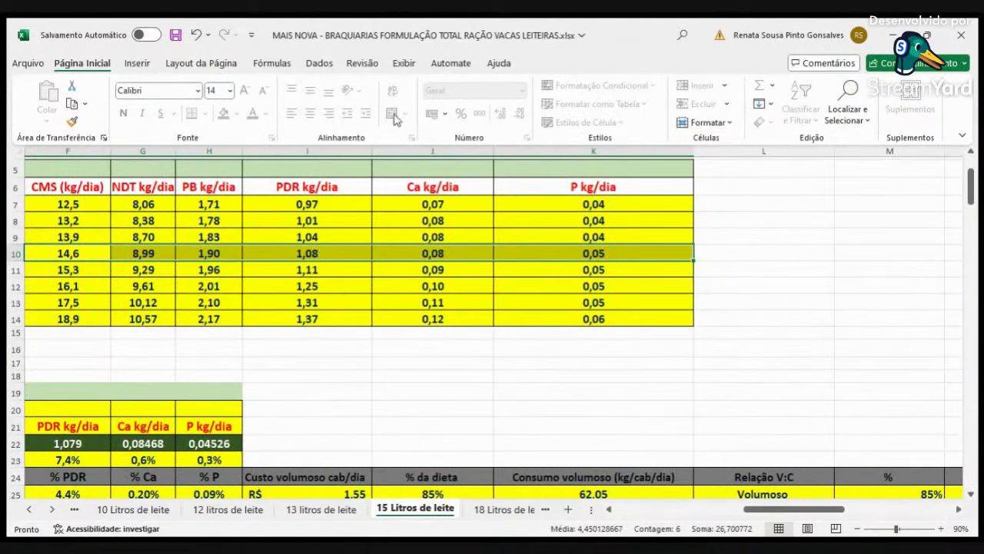
key("ctrl+c")
- Paste the copied requirements into the "Digitar a exigencia total do animal" row from CMS onward, and check the deficit and coverage rows
left_click(654, 509)
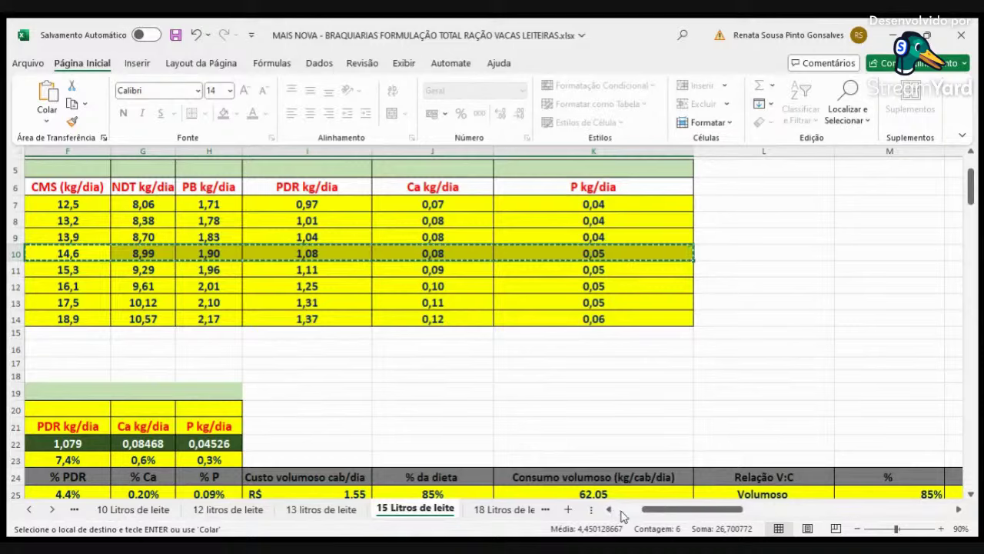
left_click(446, 443)
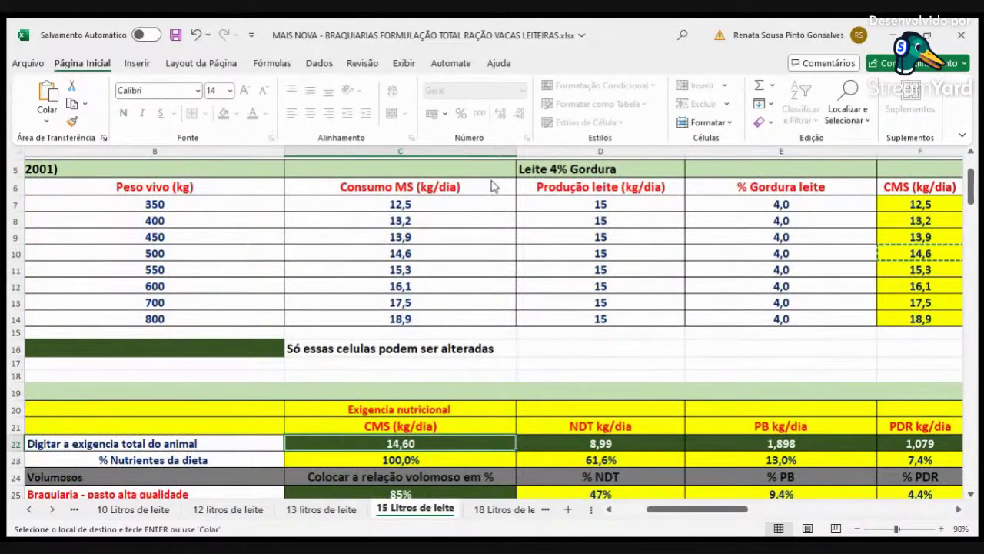
key("ctrl+v")
scroll(475, 384, "down", 4)
scroll(475, 385, "down", 3)
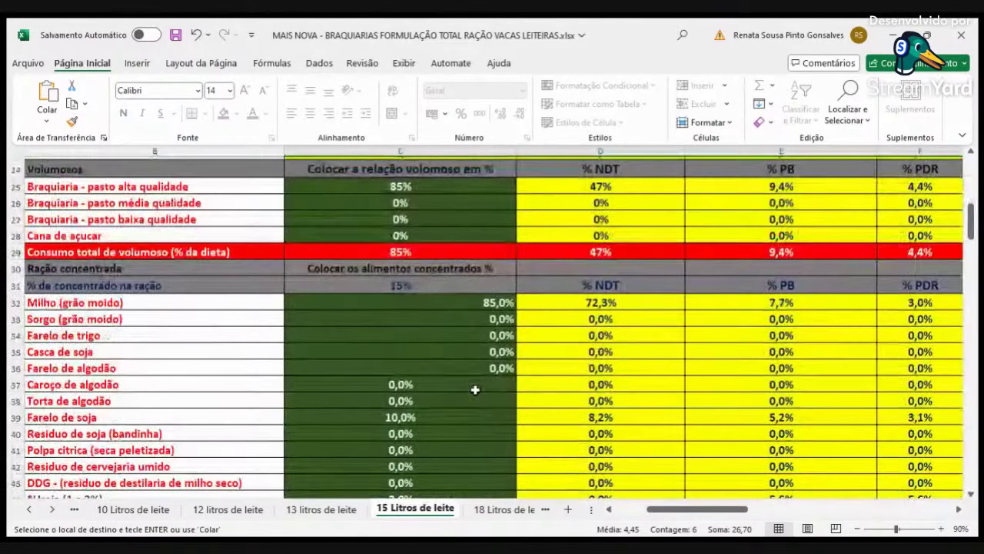
scroll(477, 386, "down", 3)
scroll(477, 387, "down", 1)
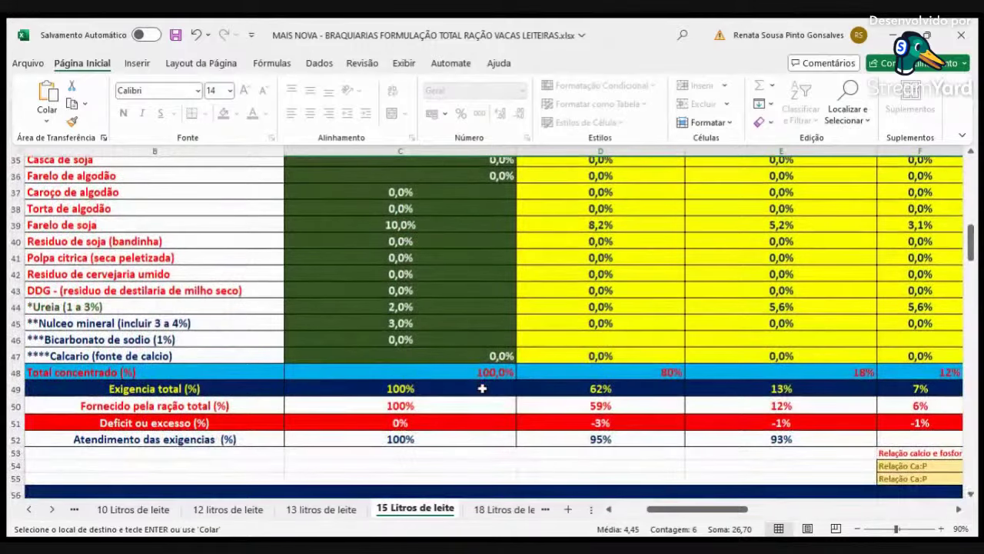
- Set "Braquiaria - pasto alta qualidade" to 80% in the 15-litre diet and check the NDT and PB balance
scroll(478, 390, "up", 4)
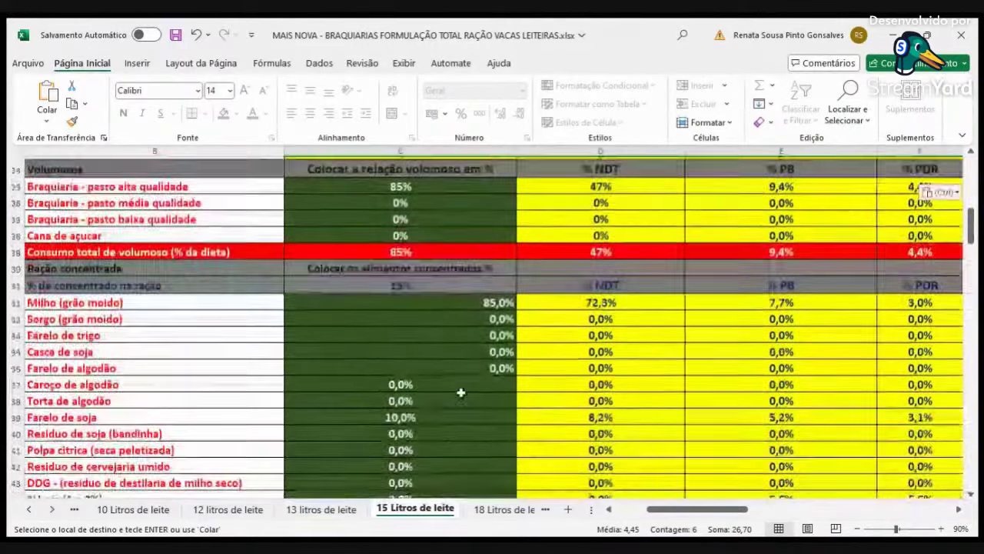
scroll(473, 392, "up", 2)
left_click(429, 263)
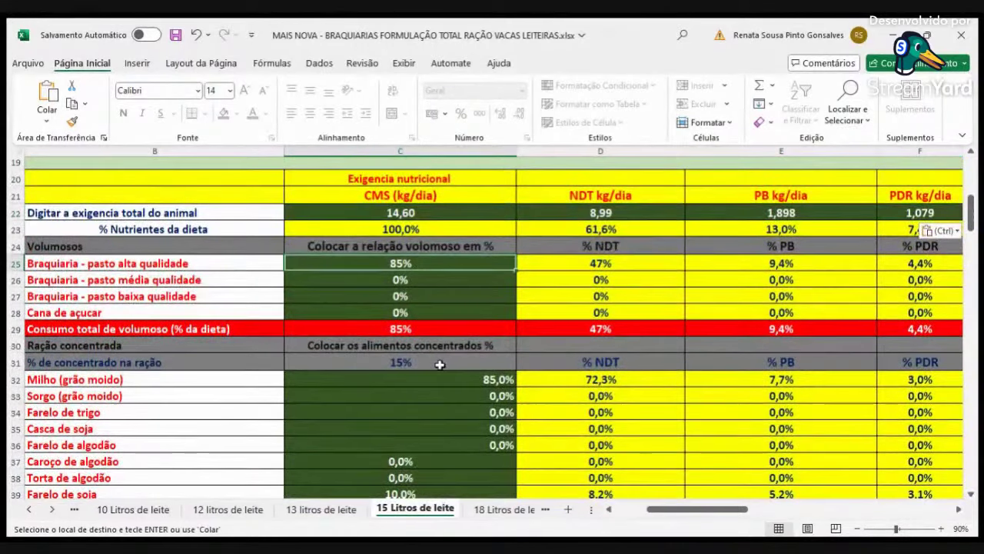
type("80")
key("Return")
scroll(752, 400, "down", 3)
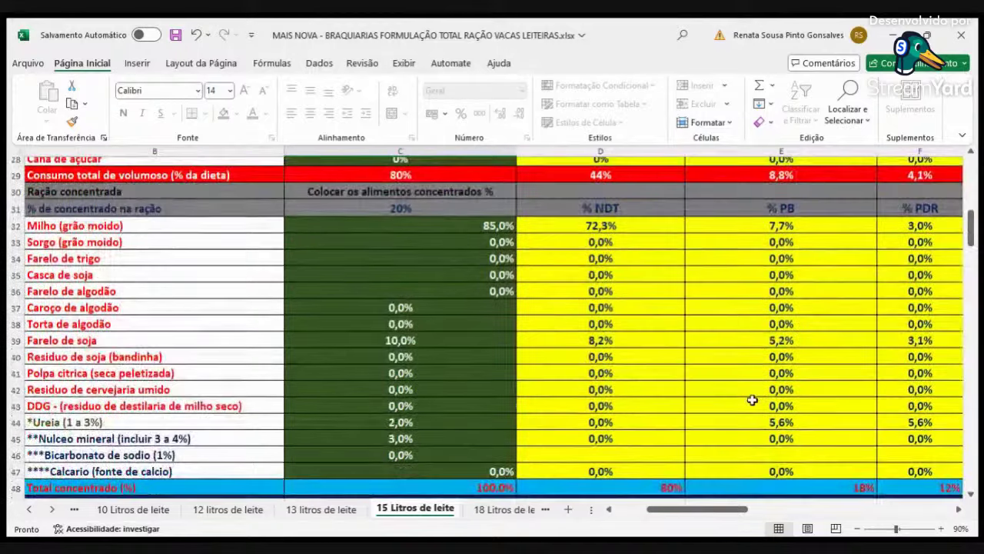
scroll(753, 400, "down", 3)
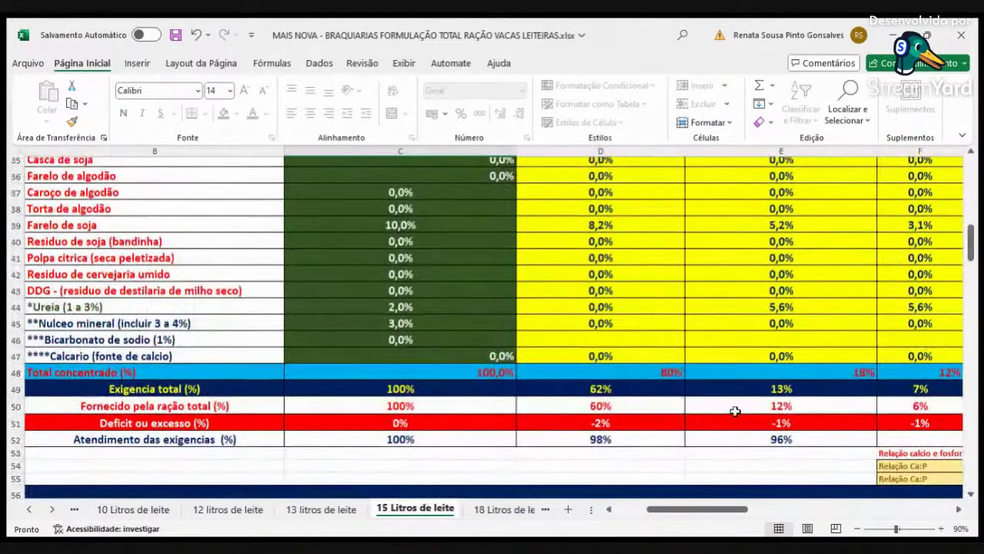
scroll(726, 417, "up", 3)
scroll(725, 419, "down", 3)
scroll(725, 422, "down", 1)
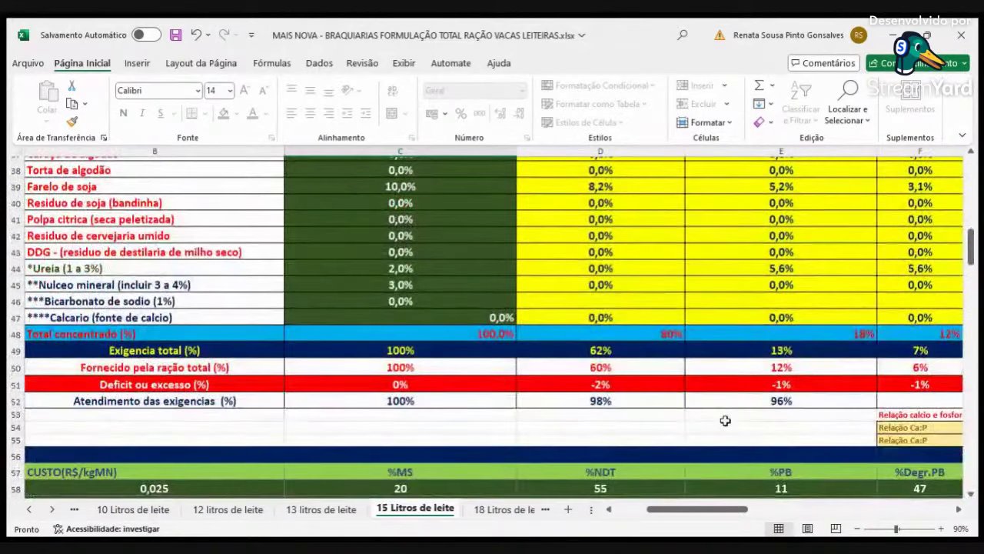
scroll(485, 421, "up", 2)
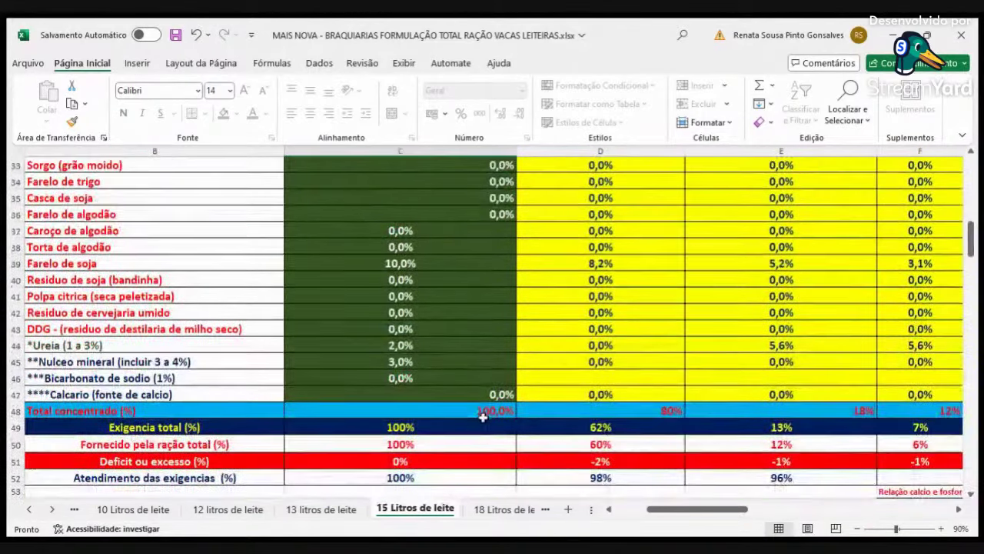
- Set "Farelo de soja" to 15% and "Milho (grão moido)" to 80% in the 15-litre concentrate, checking the deficit and coverage rows
left_click(379, 263)
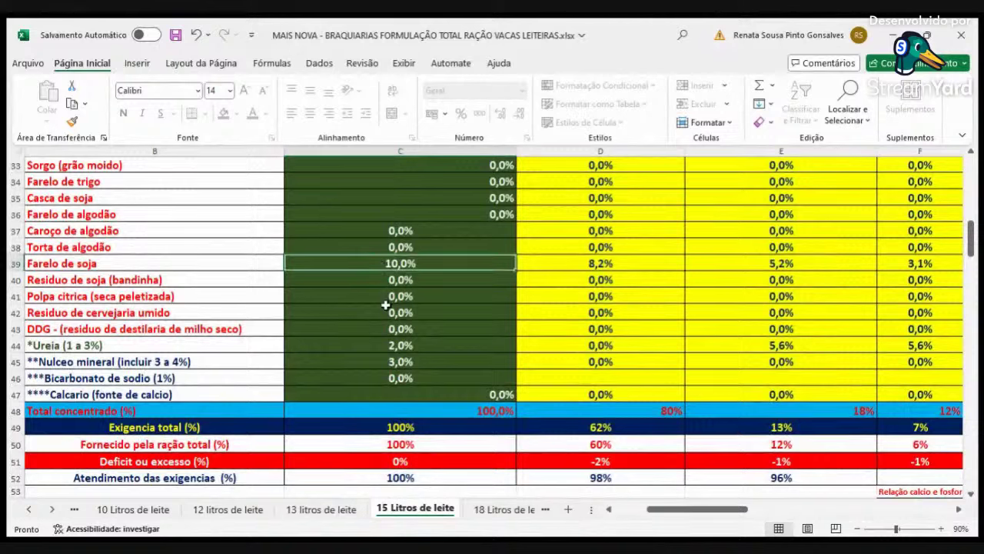
type("15")
key("Return")
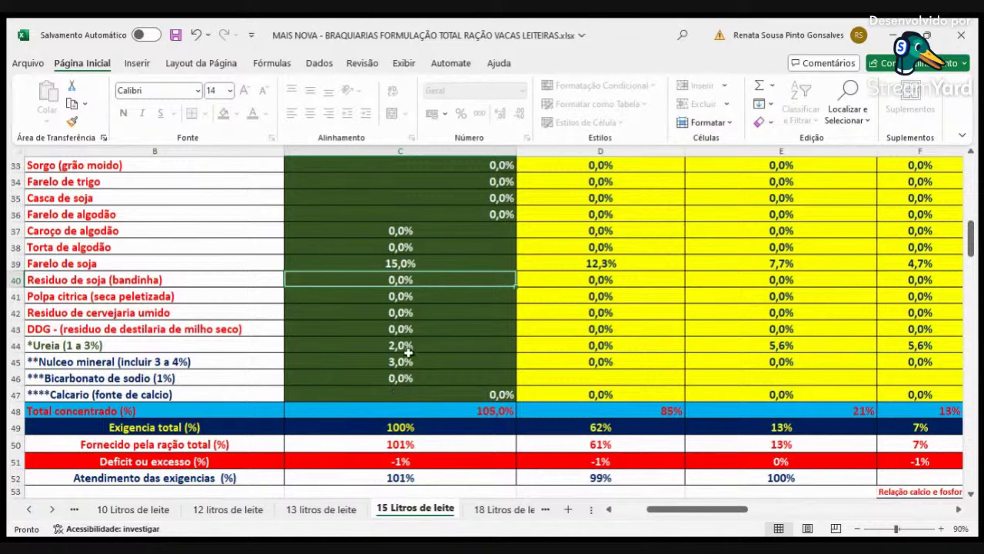
scroll(497, 329, "up", 3)
left_click(463, 303)
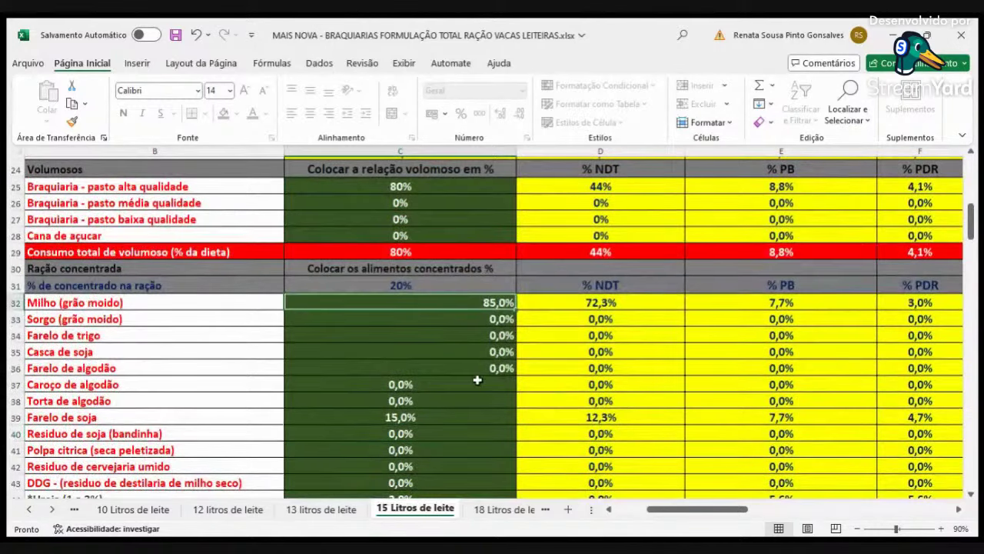
type("80")
key("Return")
scroll(500, 381, "down", 2)
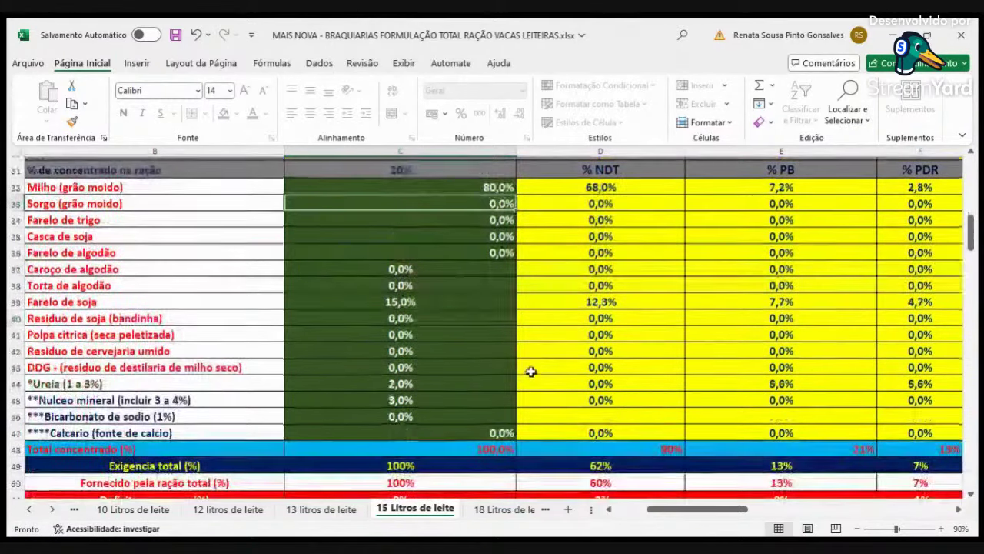
scroll(531, 370, "down", 1)
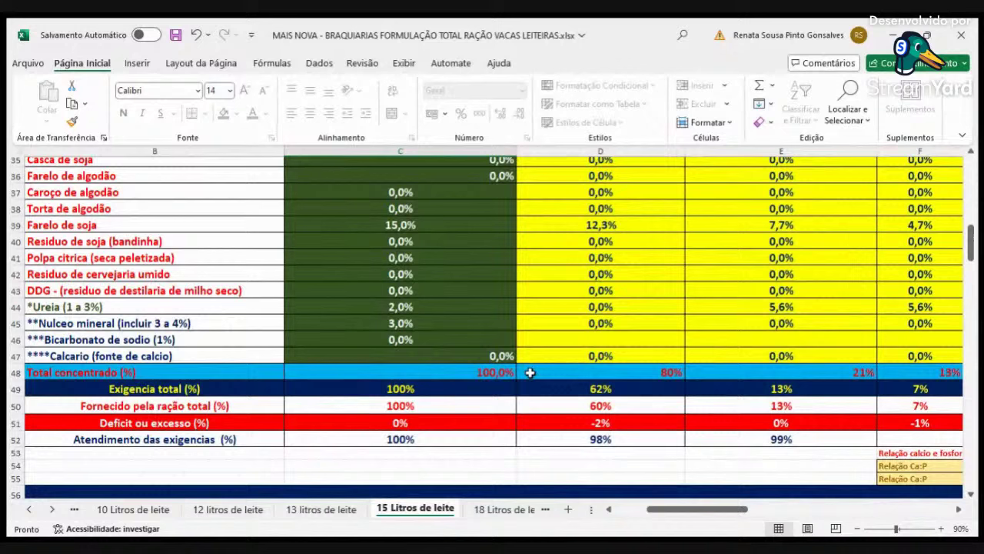
- Set "Farelo de soja" to 16% and "Milho (grão moido)" to 79% in the concentrate, checking the total and the nutrient coverage
left_click(334, 224)
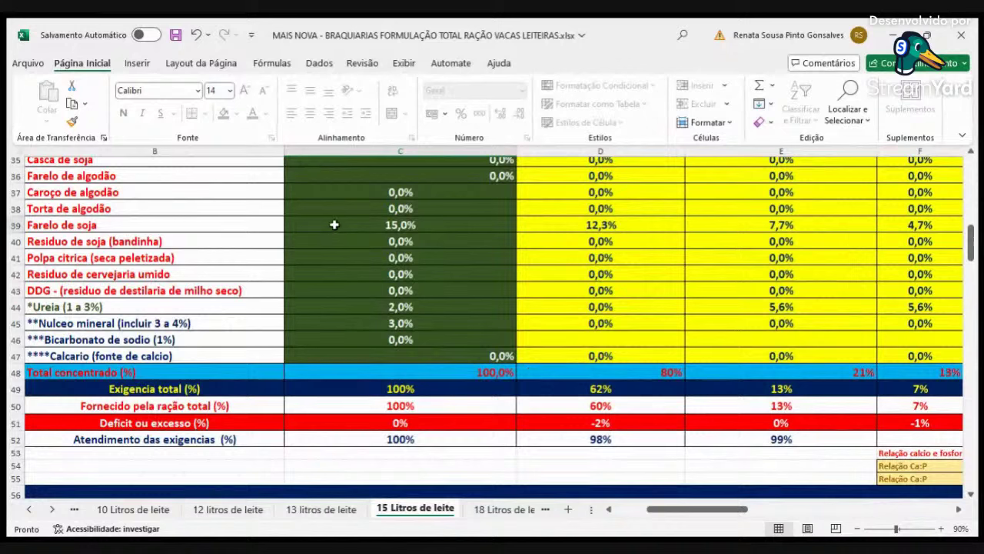
type("16")
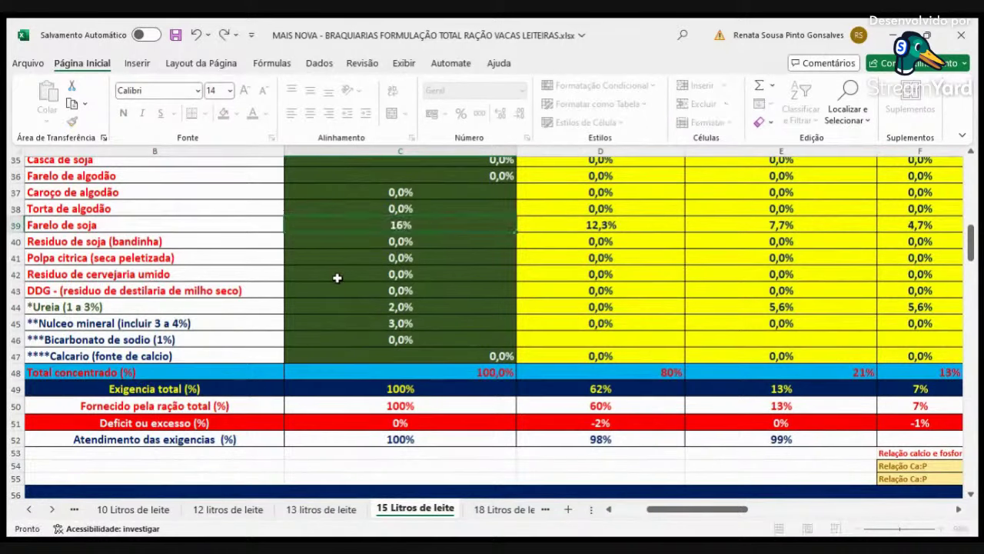
key("Return")
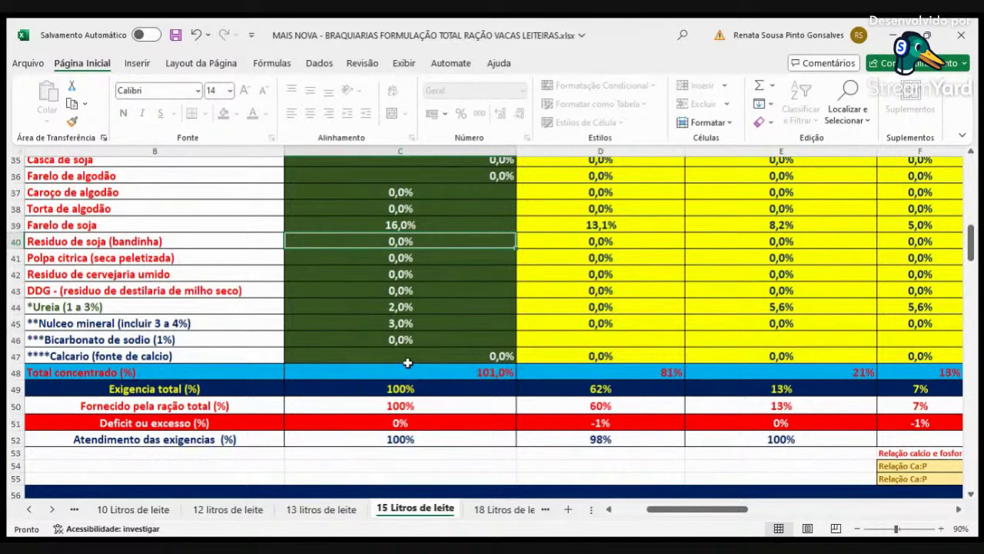
scroll(409, 361, "up", 3)
left_click(446, 225)
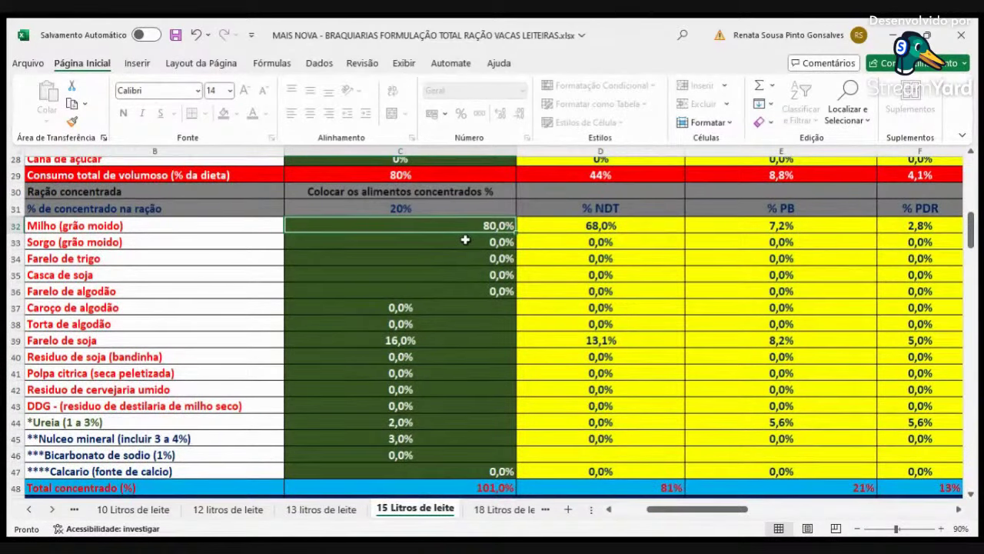
type("79")
key("Return")
scroll(608, 356, "down", 3)
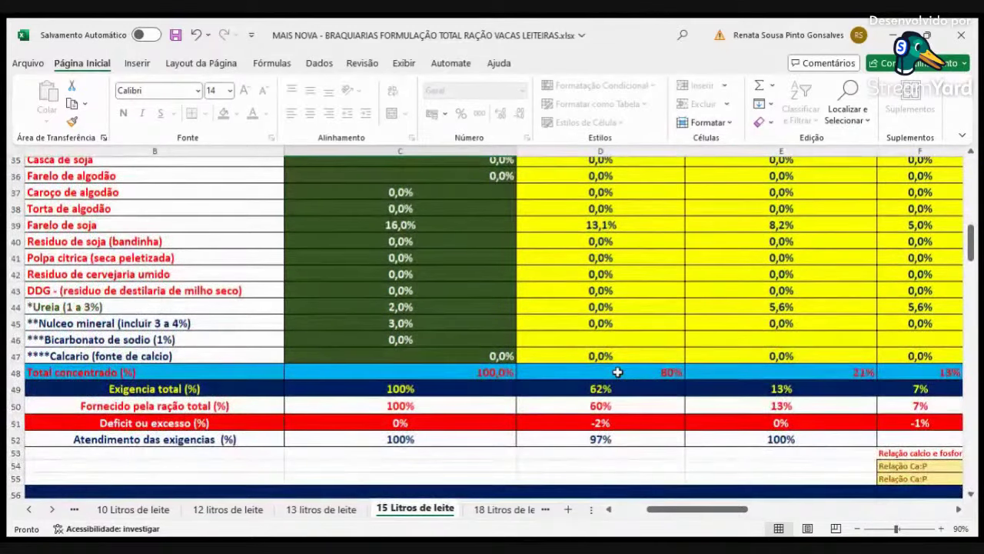
- Set "Braquiaria - pasto alta qualidade" to 79% of the diet and check the NDT and PB coverage
scroll(617, 372, "up", 6)
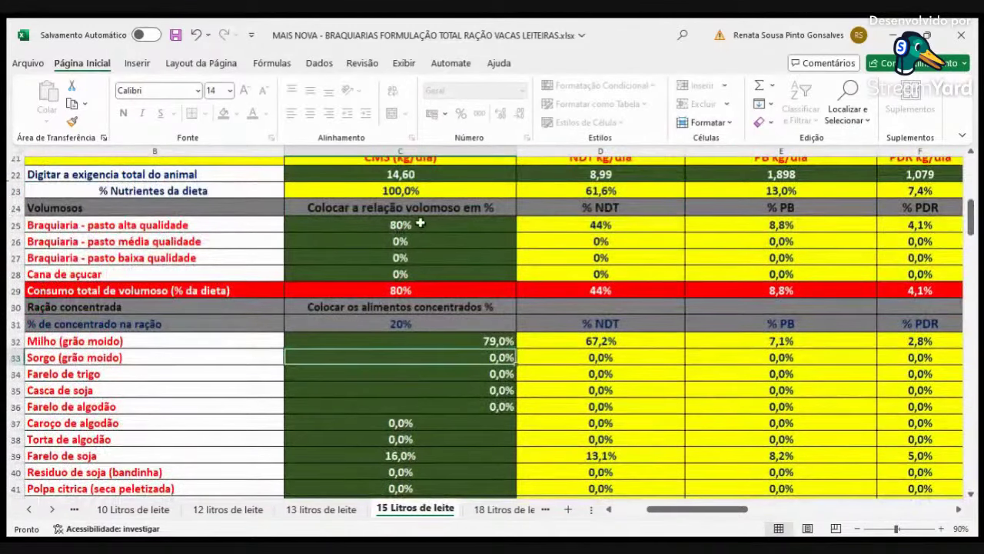
left_click(420, 223)
type("79")
key("Return")
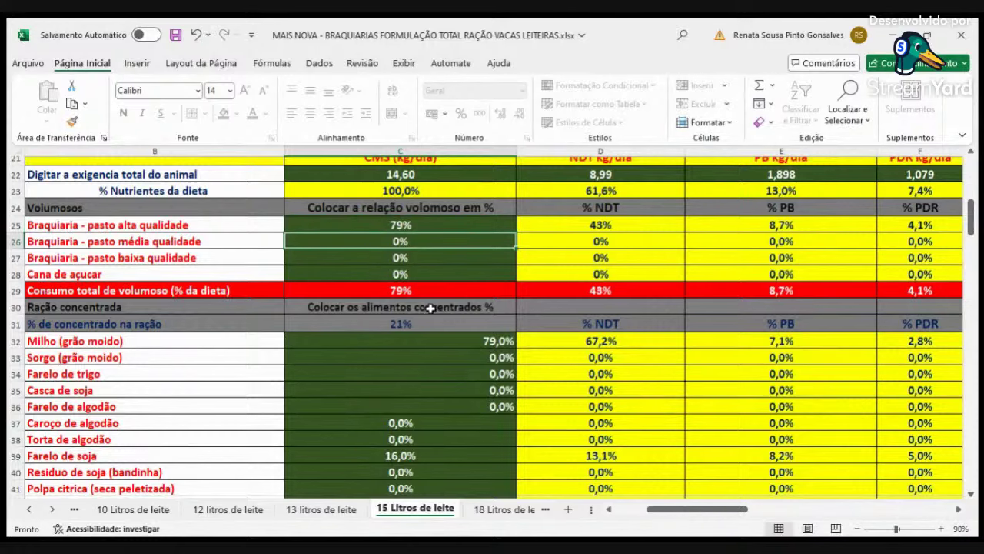
scroll(665, 400, "down", 4)
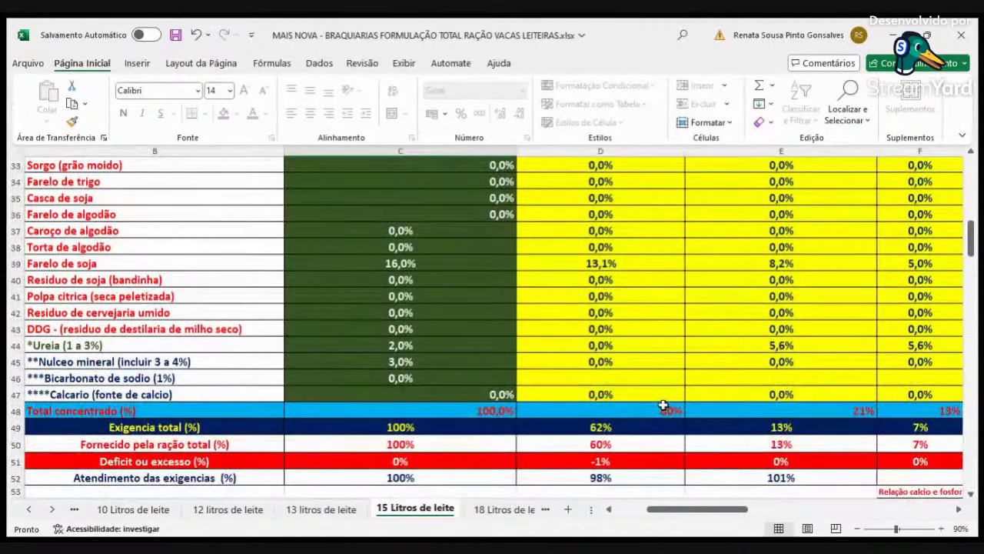
- Reduce "Braquiaria - pasto alta qualidade" to 77% of the diet and check the deficit and coverage rows
scroll(663, 405, "up", 5)
left_click(399, 263)
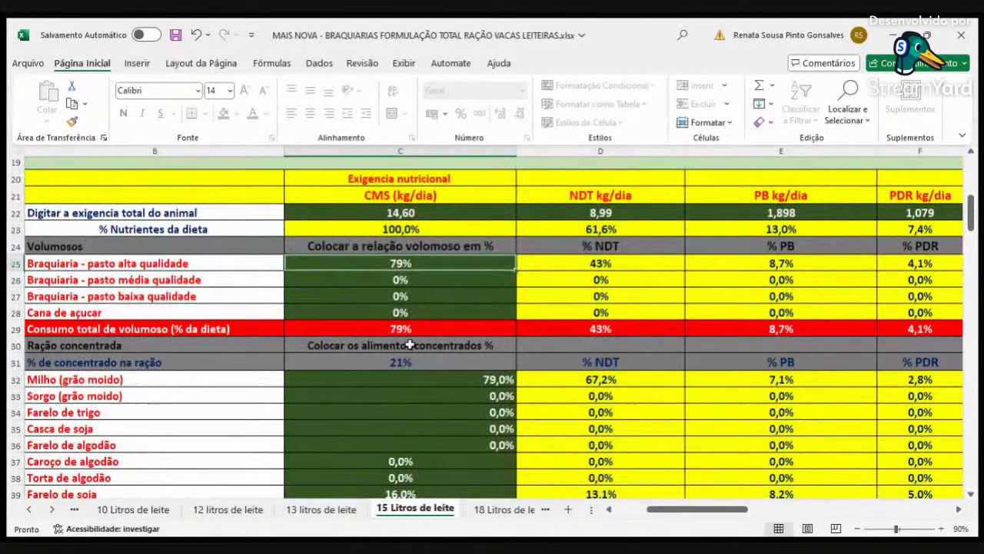
type("77")
key("Return")
scroll(792, 419, "down", 3)
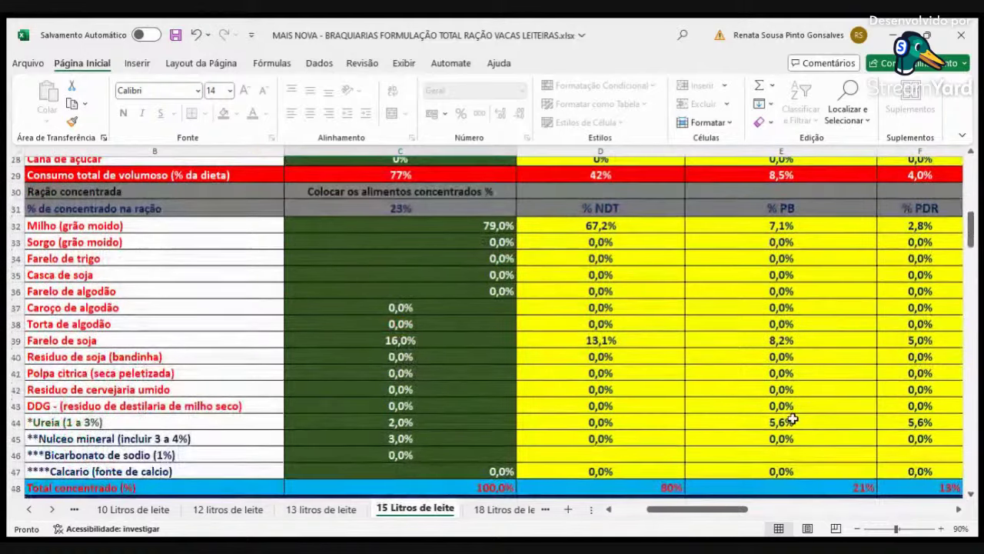
scroll(792, 419, "down", 2)
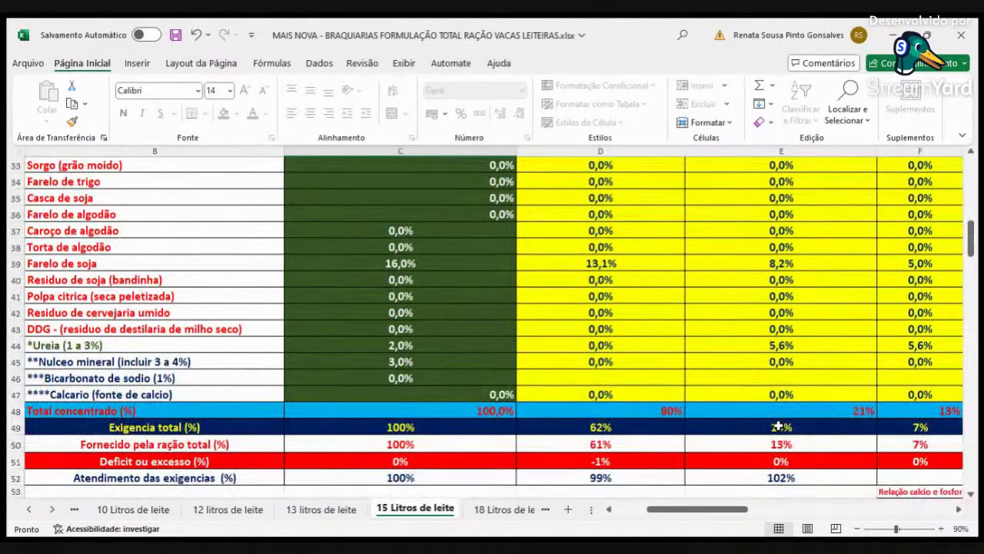
scroll(779, 426, "down", 1)
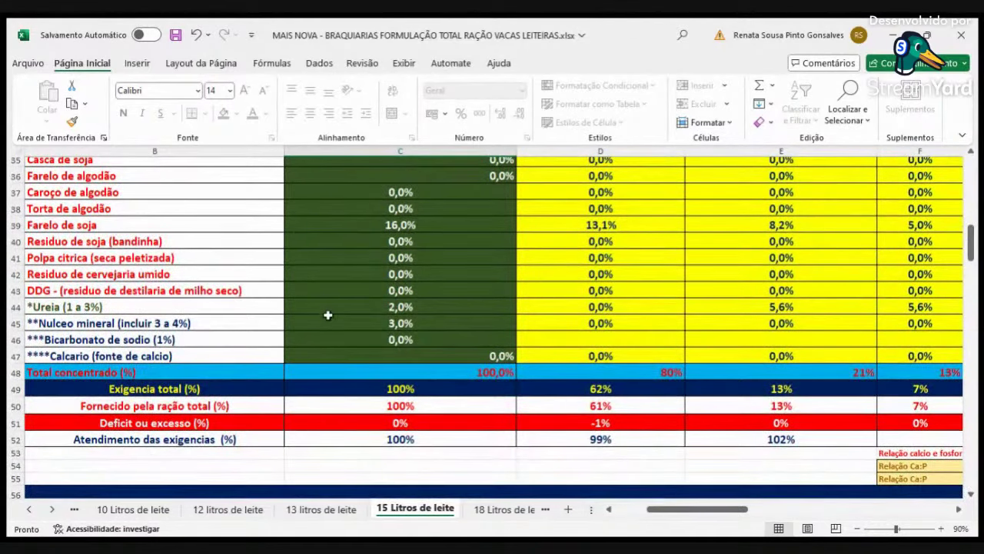
- Set the %PB of the high-quality Brachiaria pasture to 12 in the feed composition table below the diet
scroll(338, 326, "up", 8)
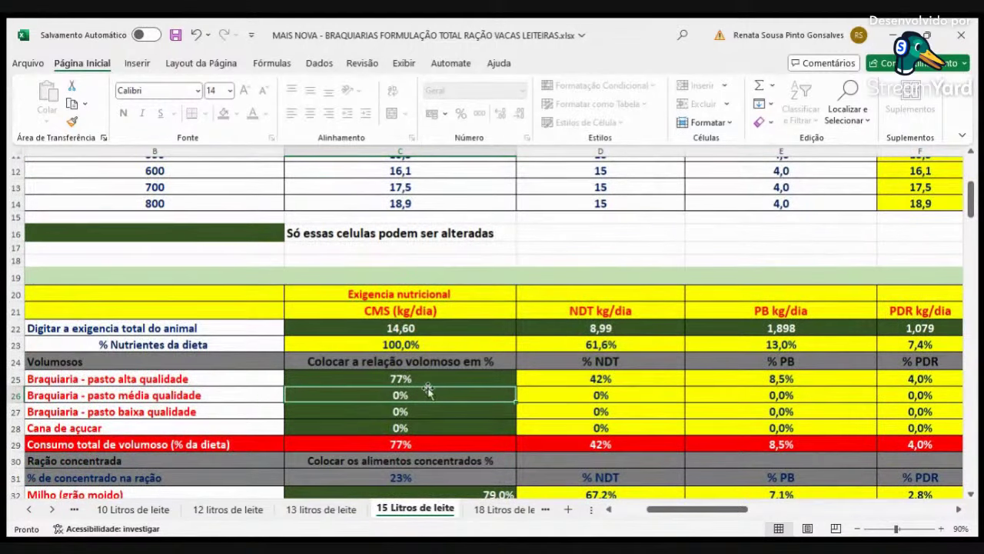
scroll(428, 392, "down", 1)
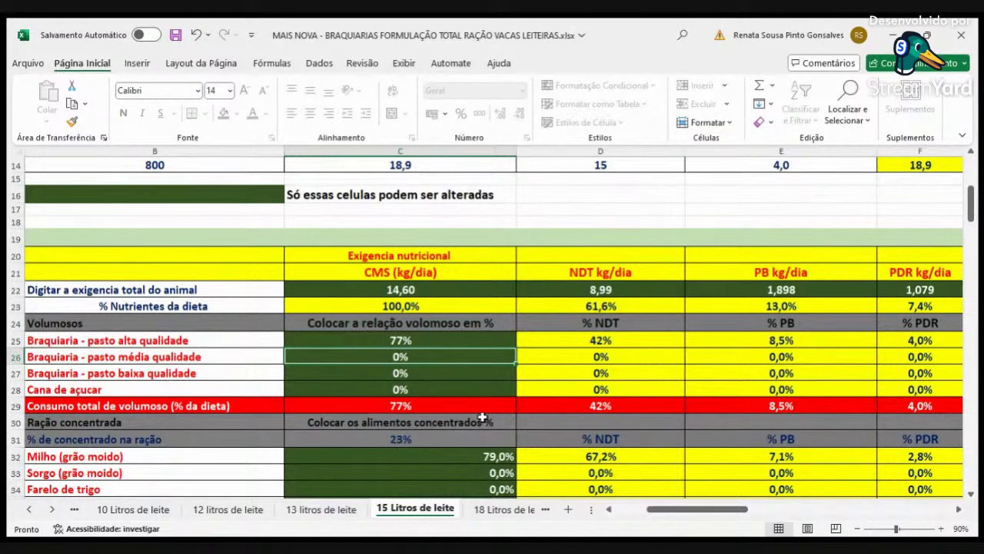
scroll(519, 403, "down", 6)
scroll(519, 404, "down", 2)
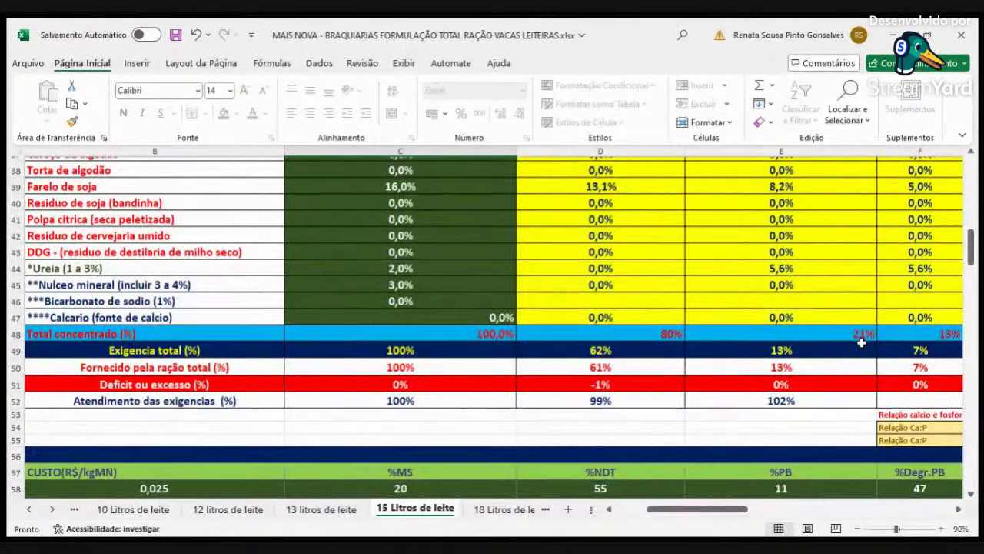
scroll(782, 388, "down", 2)
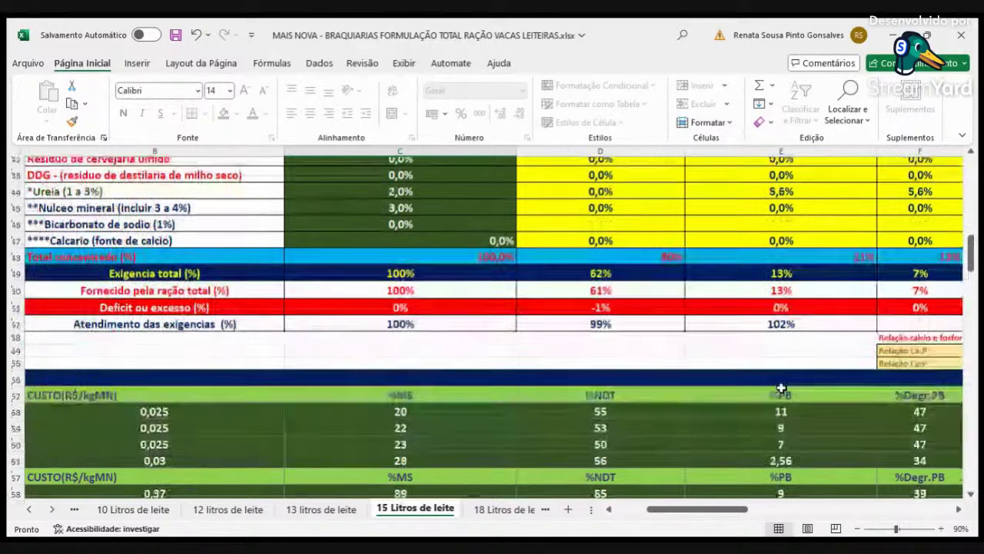
left_click(781, 374)
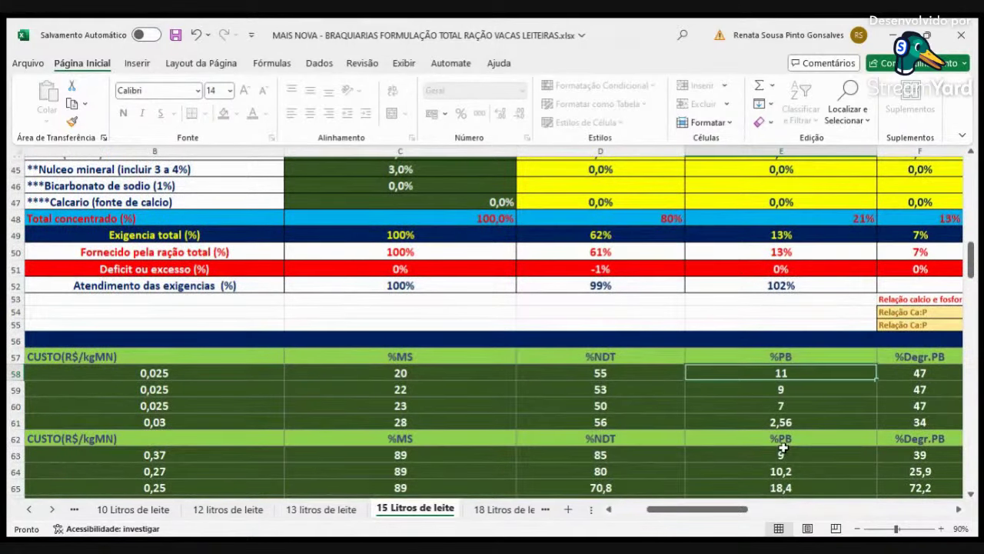
type("12")
key("Return")
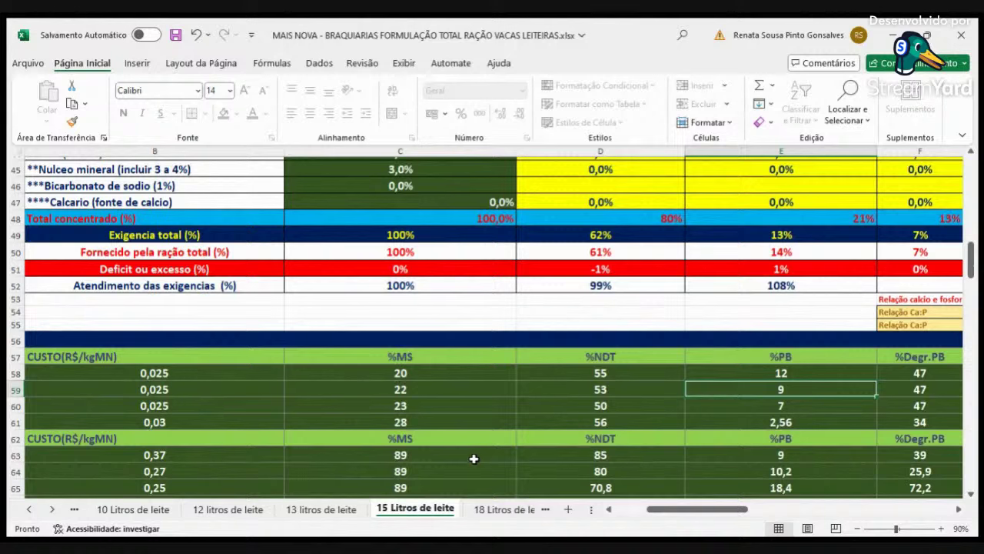
- Alternate the high-quality pasture's %PB between 11 and 12 twice to compare the effect on PB coverage, ending at 12
left_click(749, 372)
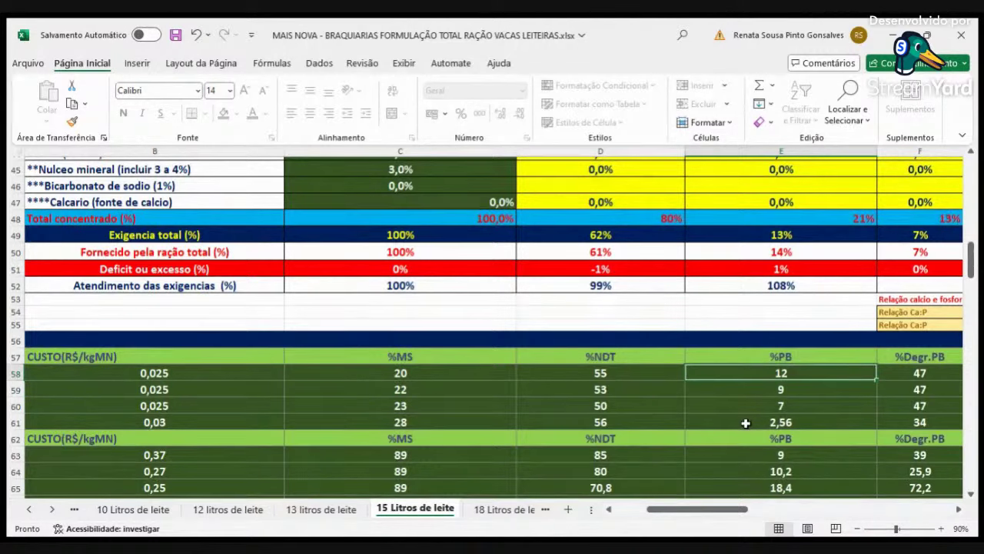
type("11")
key("Return")
key("Up")
type("12")
key("Return")
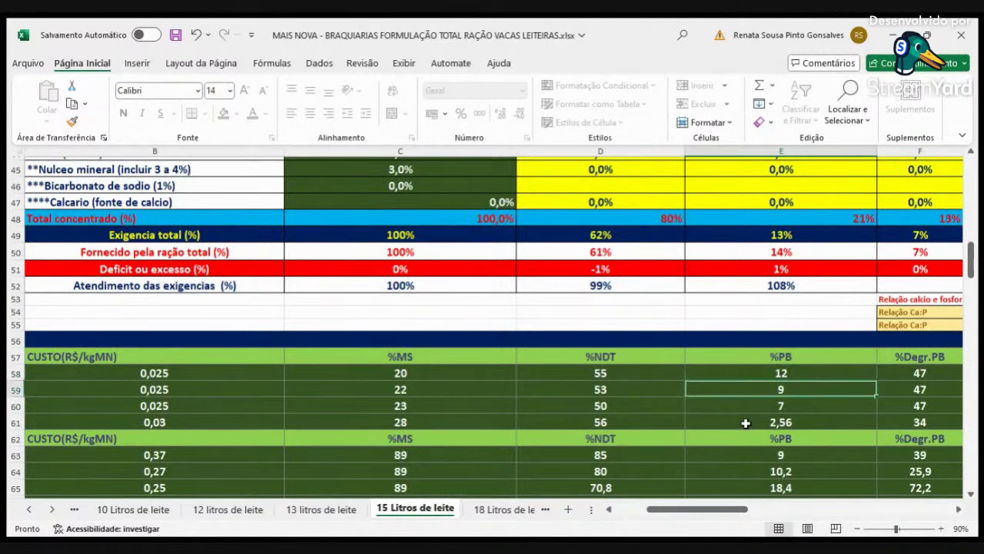
key("Up")
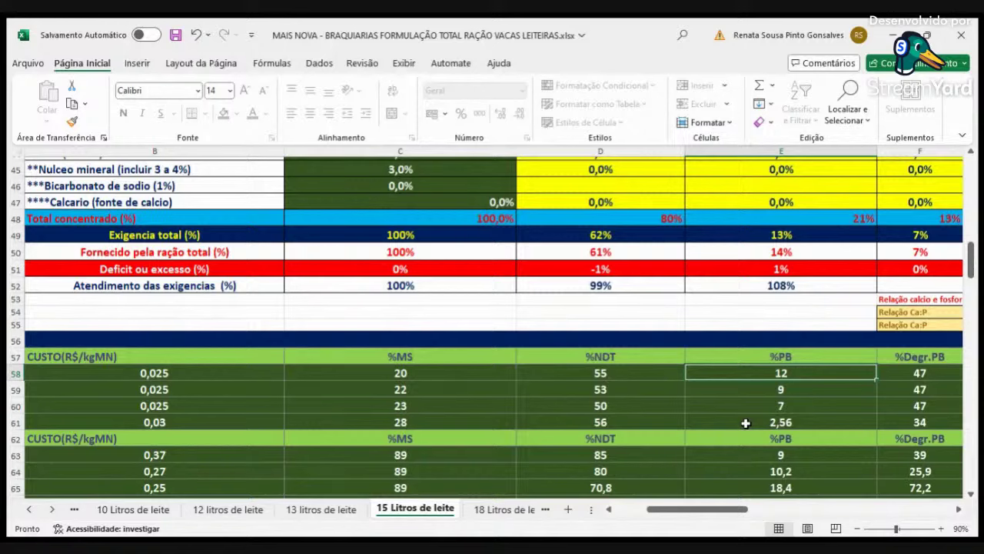
type("11")
key("Return")
key("Up")
type("12")
key("Return")
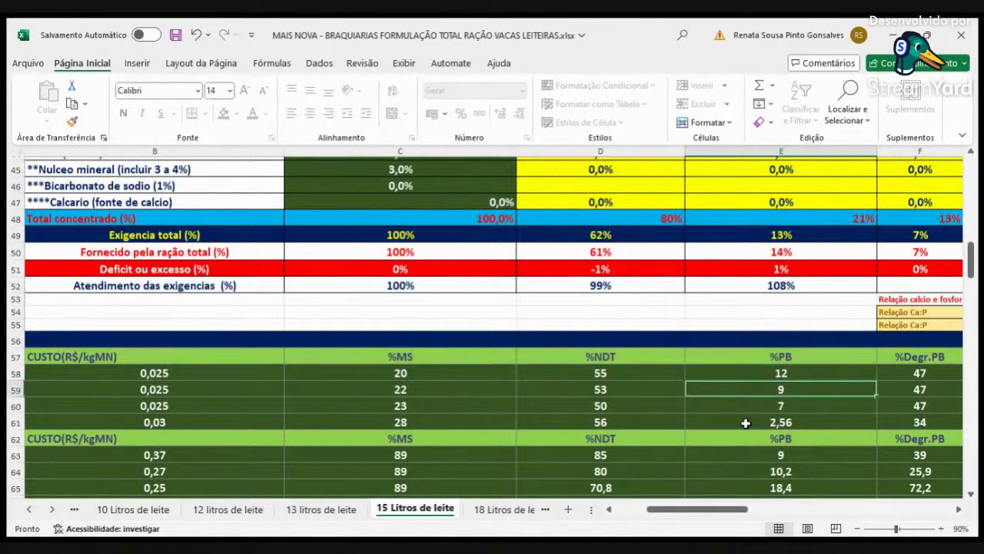
- Lower "Farelo de soja" in the 15-litre concentrate progressively to 15%, 14% and 13%, checking the PB coverage
left_click(608, 509)
scroll(801, 305, "up", 4)
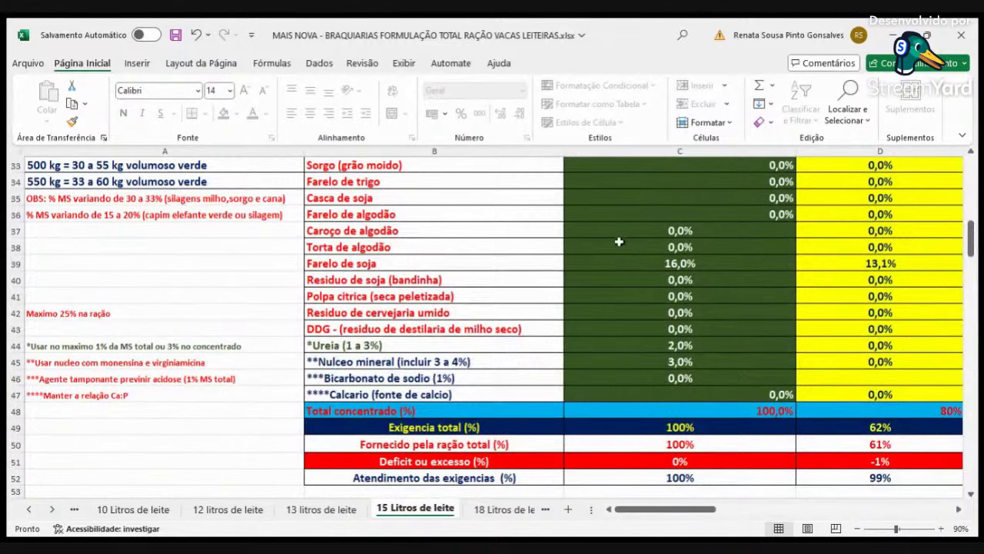
left_click(645, 266)
type("15")
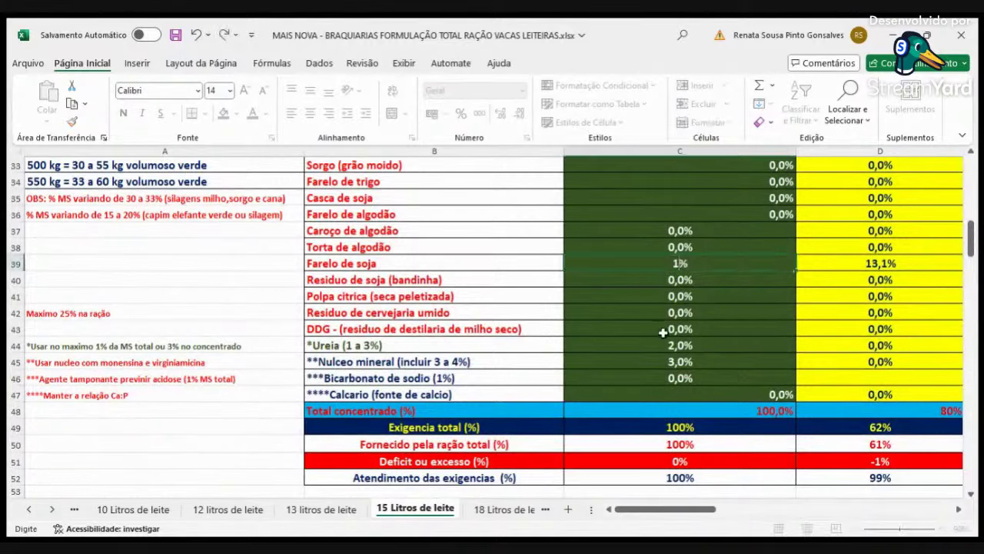
key("Return")
key("Up")
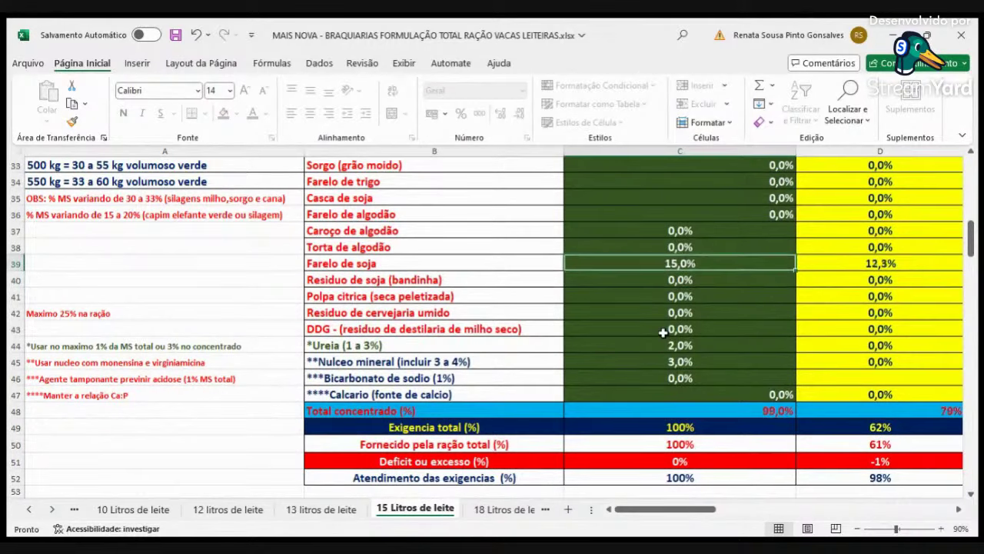
type("14")
key("Return")
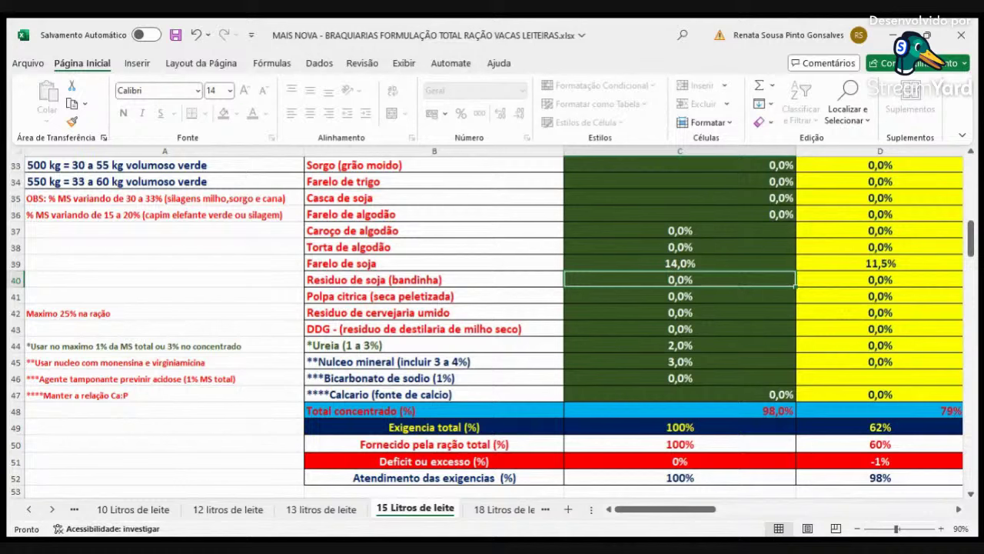
left_click(959, 509)
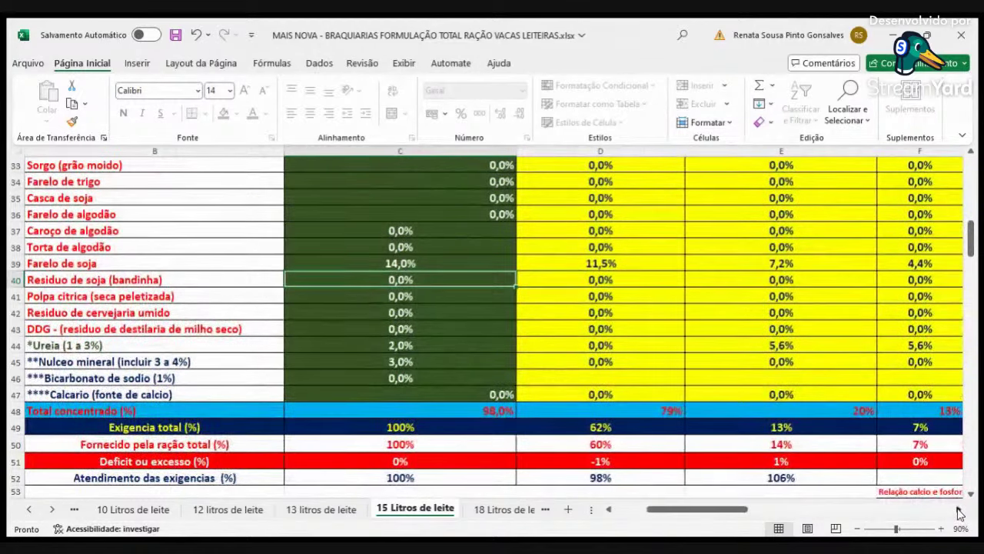
left_click(386, 263)
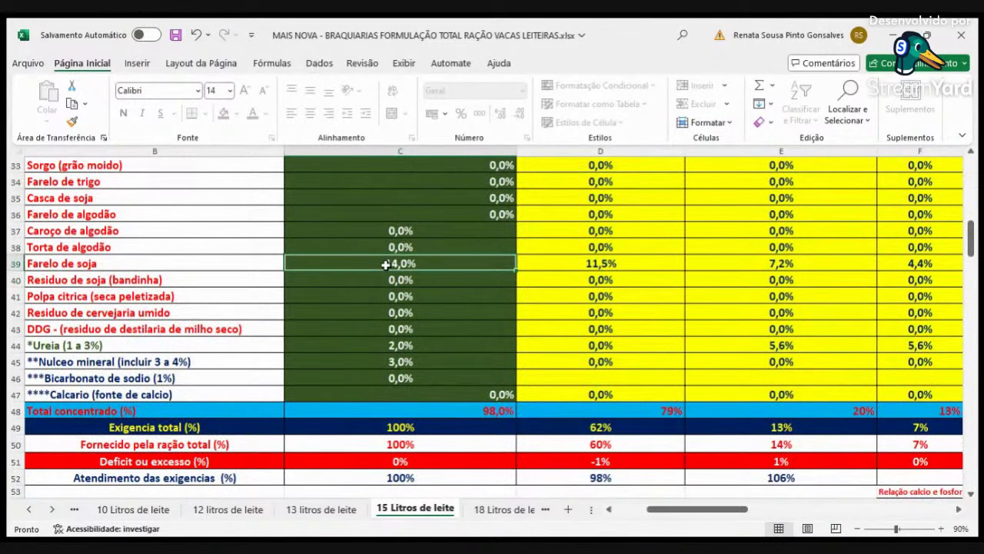
type("13")
key("Return")
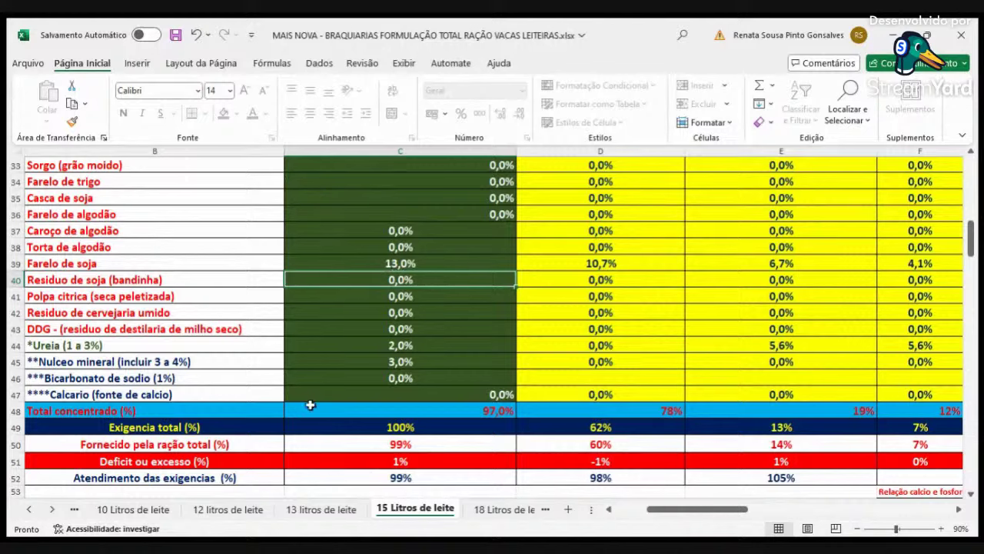
- Compare the requirement coverage rows on the "10 Litros de leite" sheet with those on "15 Litros de leite"
left_click(121, 511)
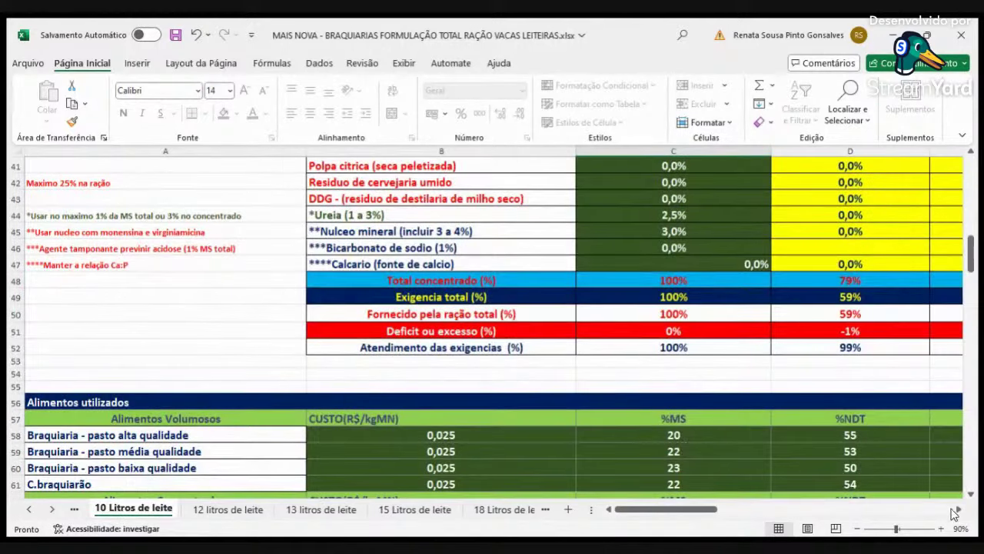
left_click(960, 509)
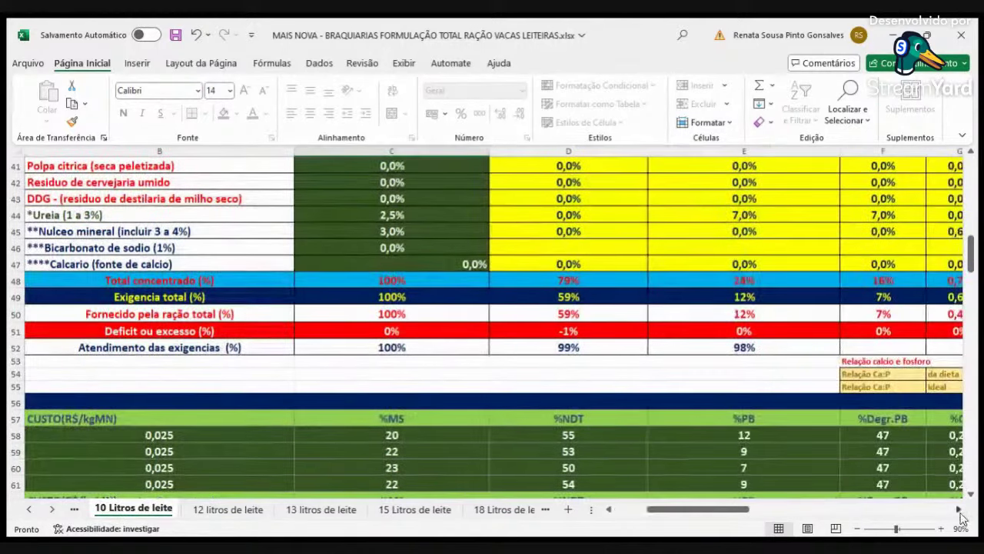
left_click(639, 509)
left_click(415, 509)
scroll(764, 464, "down", 5)
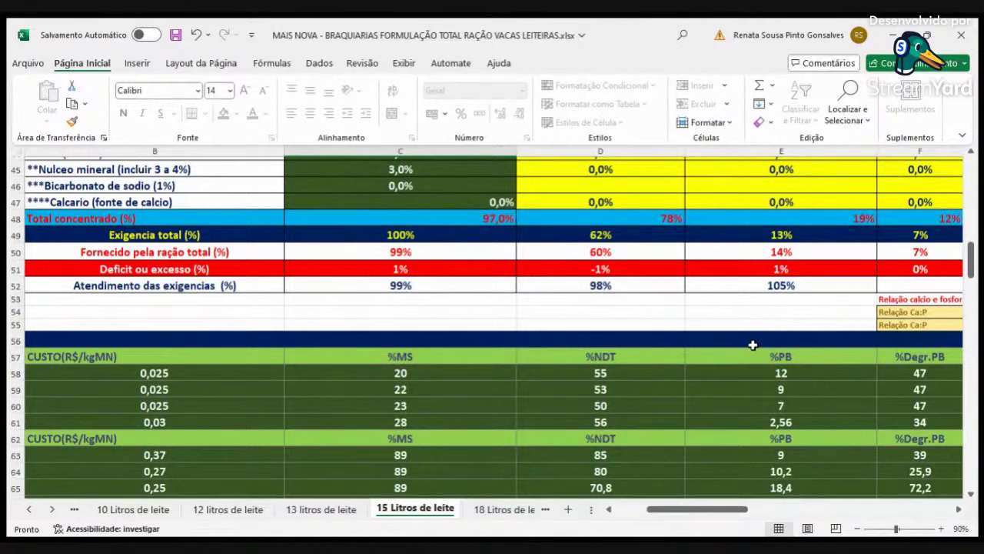
scroll(749, 351, "up", 4)
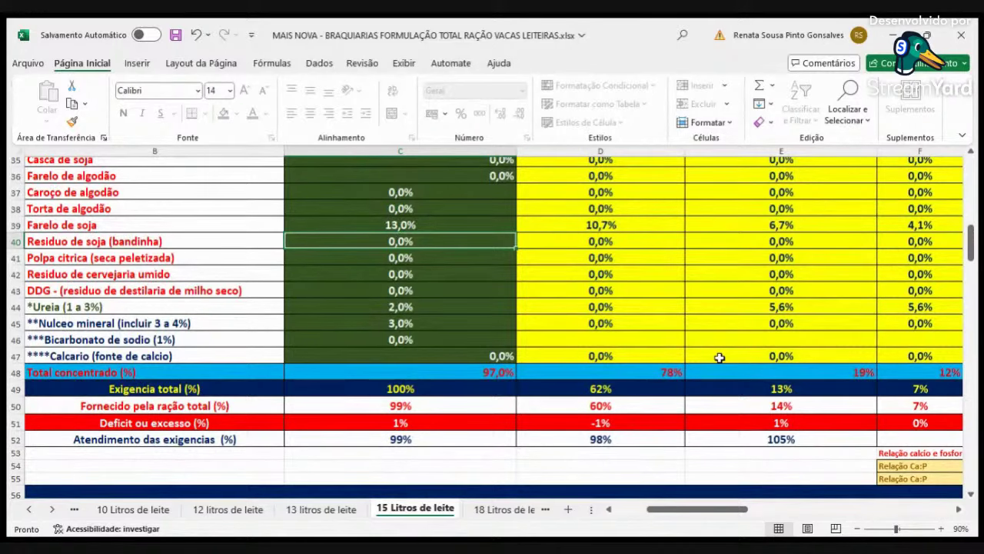
- Set "Milho (grão moido)" in the 15-litre concentrate to 83%, reduce it to 82%, and check the coverage rows
scroll(719, 357, "up", 3)
left_click(460, 226)
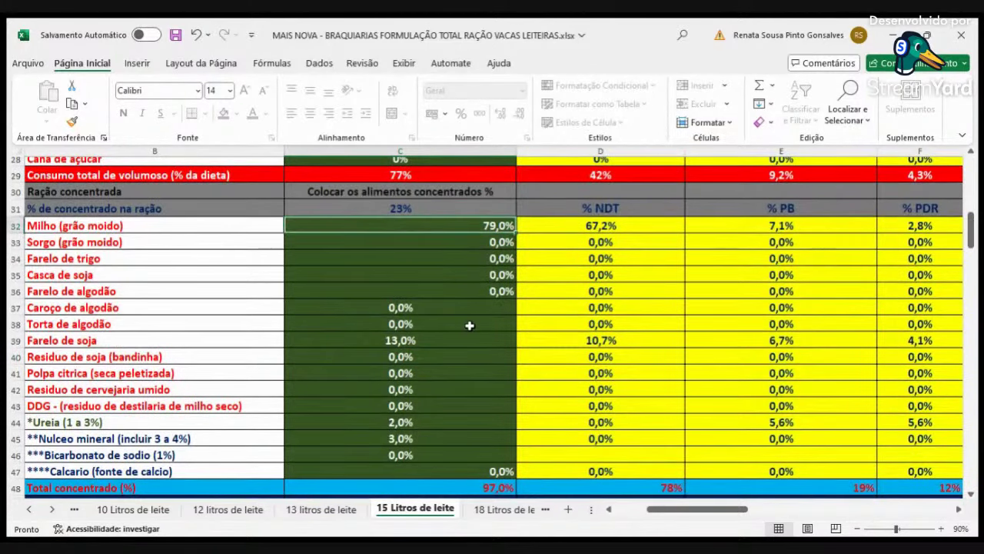
type("83")
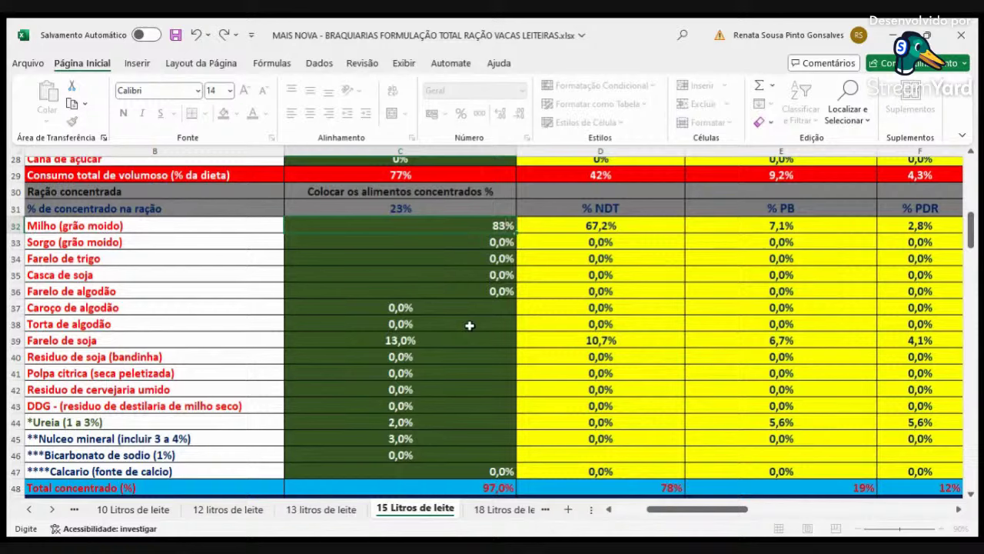
type("3")
key("ctrl+Return")
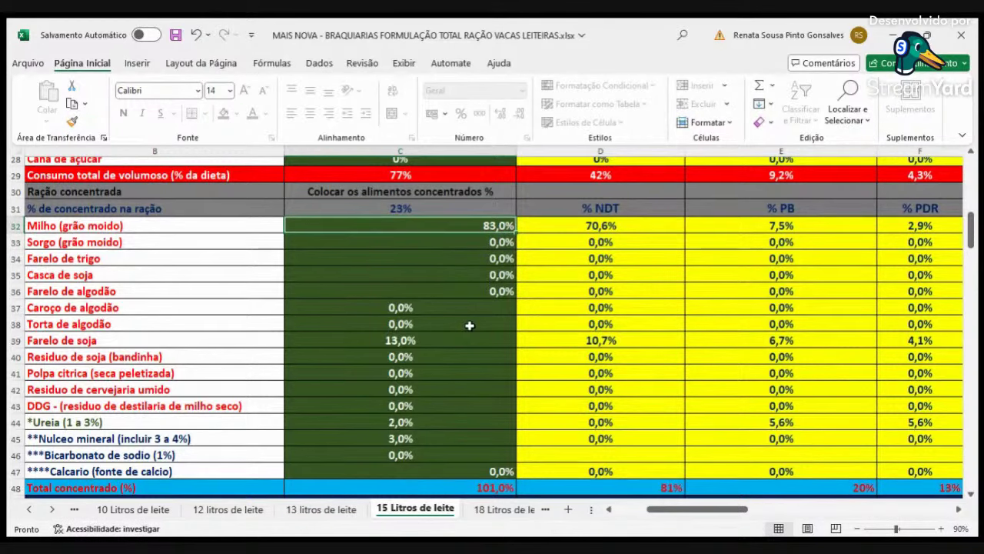
type("82")
key("Return")
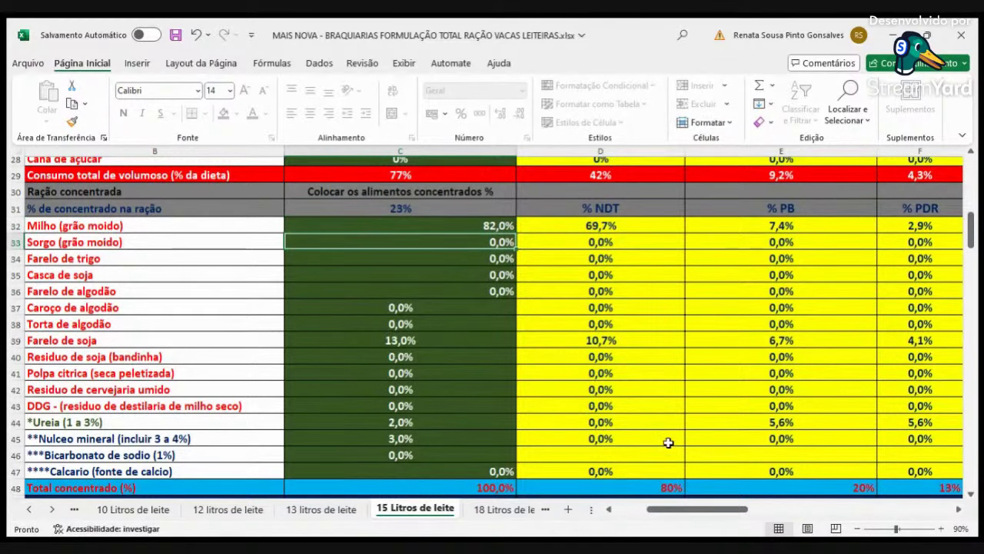
scroll(668, 442, "down", 2)
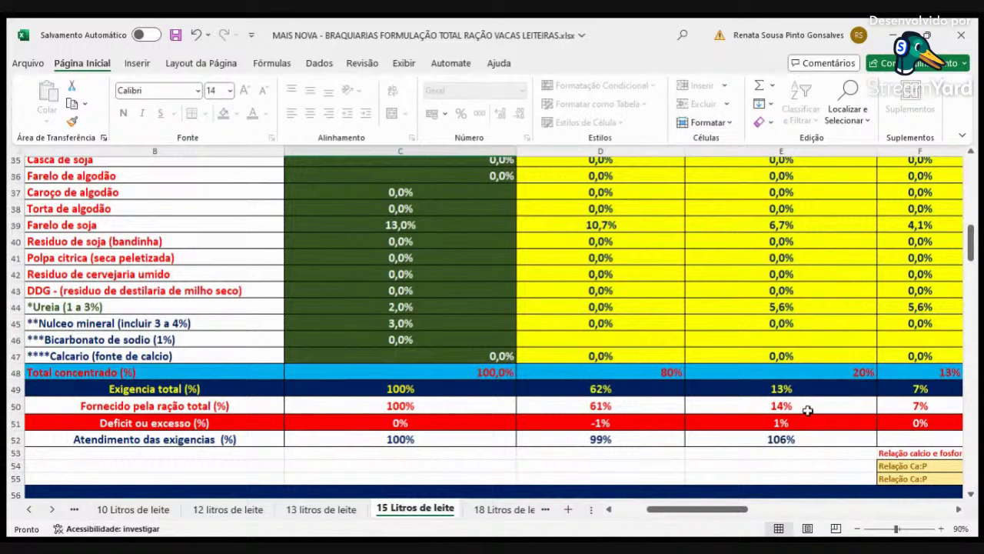
- Lower "Farelo de soja" to 12% and raise "Milho (grão moido)" to 83% in the 15-litre concentrate, checking the coverage
left_click(467, 223)
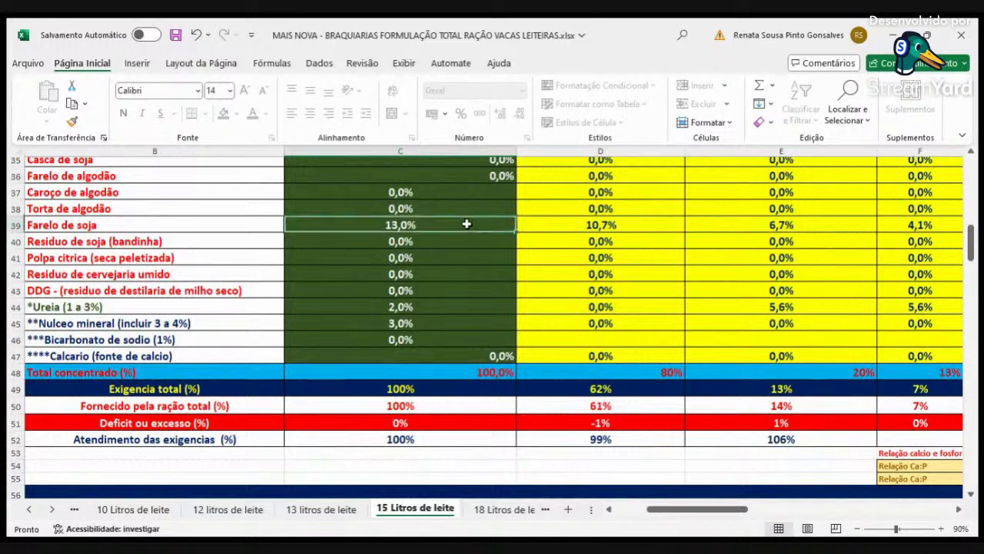
type("12")
key("Return")
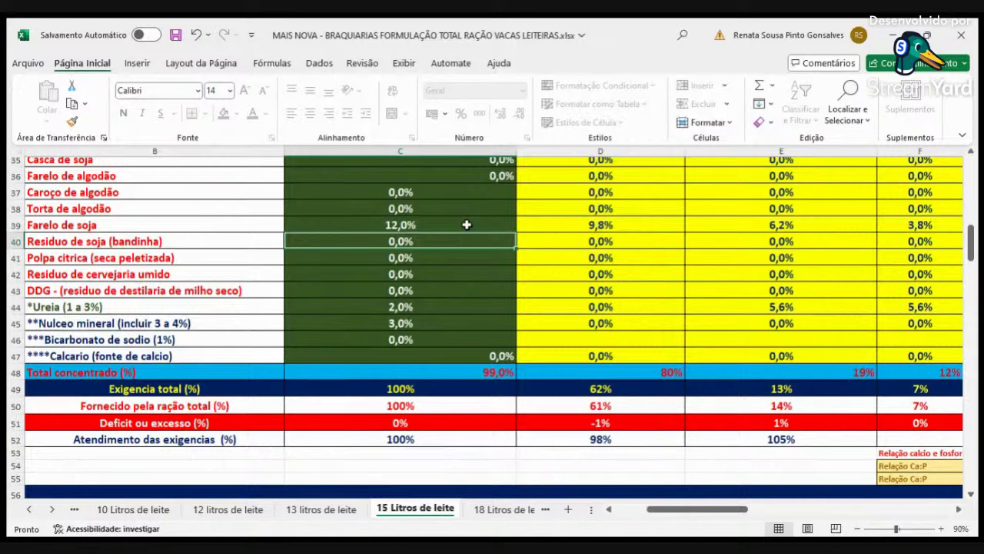
scroll(477, 253, "up", 2)
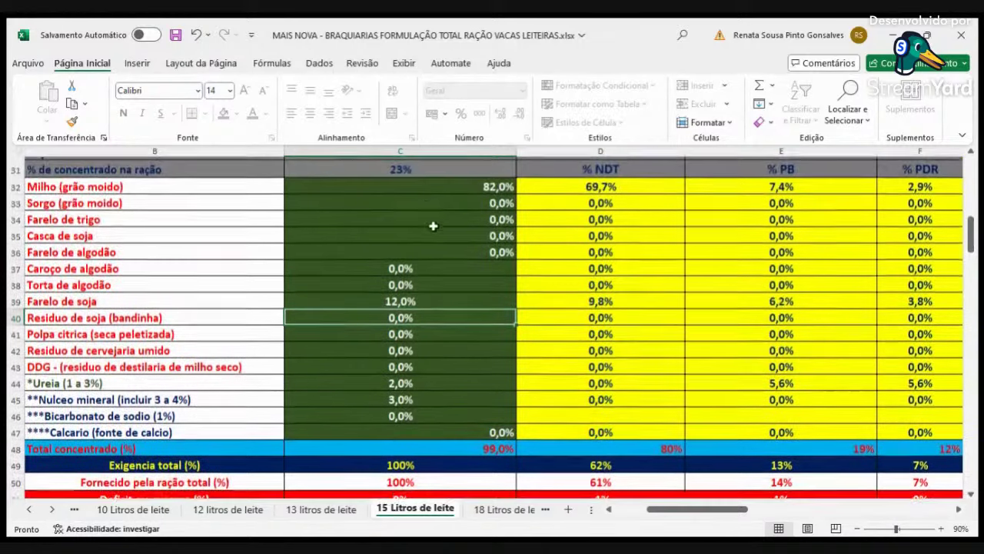
left_click(436, 187)
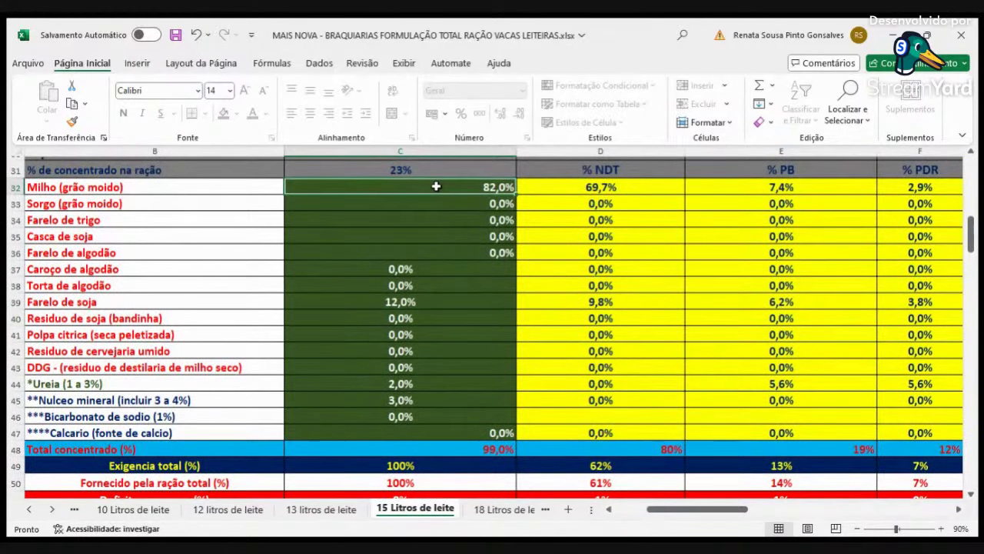
type("83")
key("Return")
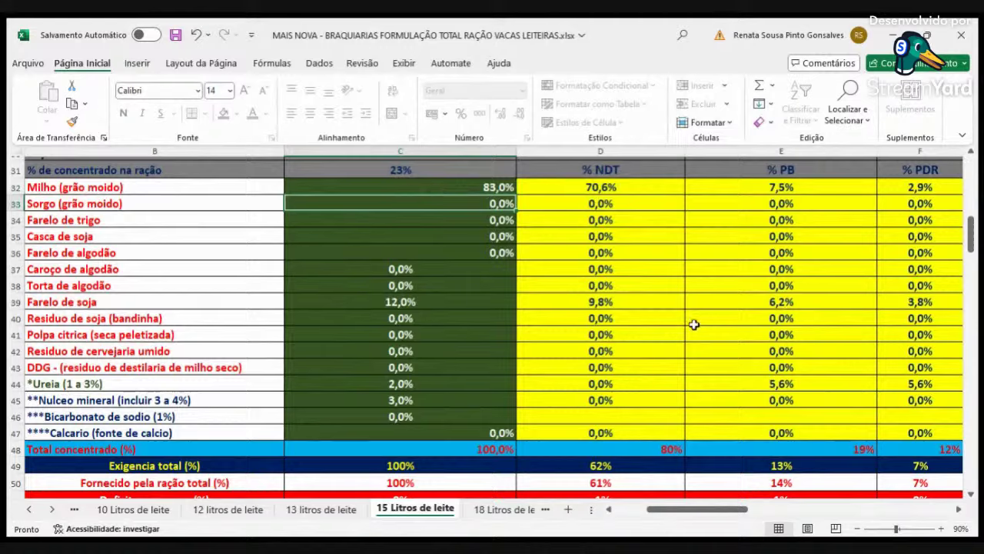
scroll(696, 330, "down", 2)
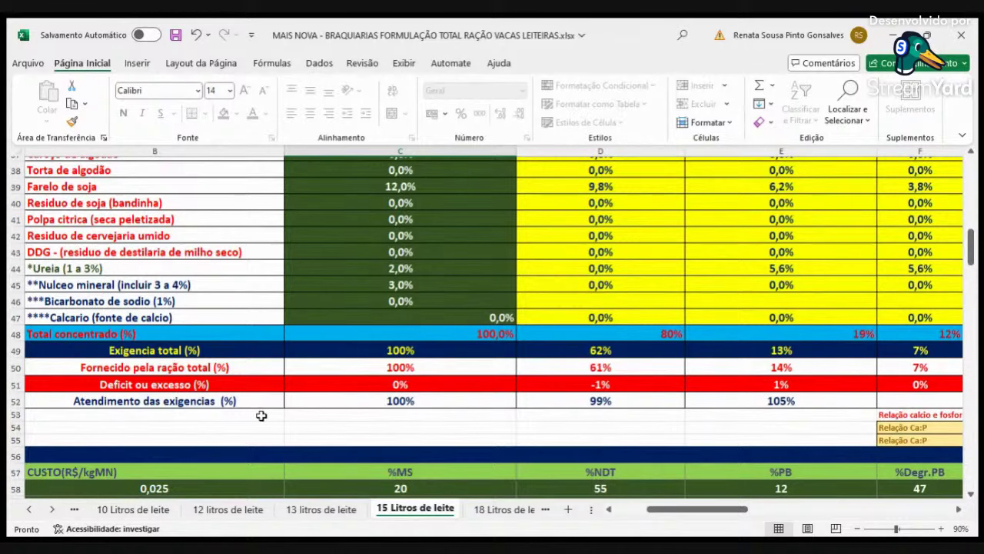
- Review the 15-litre diet's roughage and concentrate costs, daily intake per animal, and batch quantities for 100 kg and 500 kg
scroll(261, 415, "up", 5)
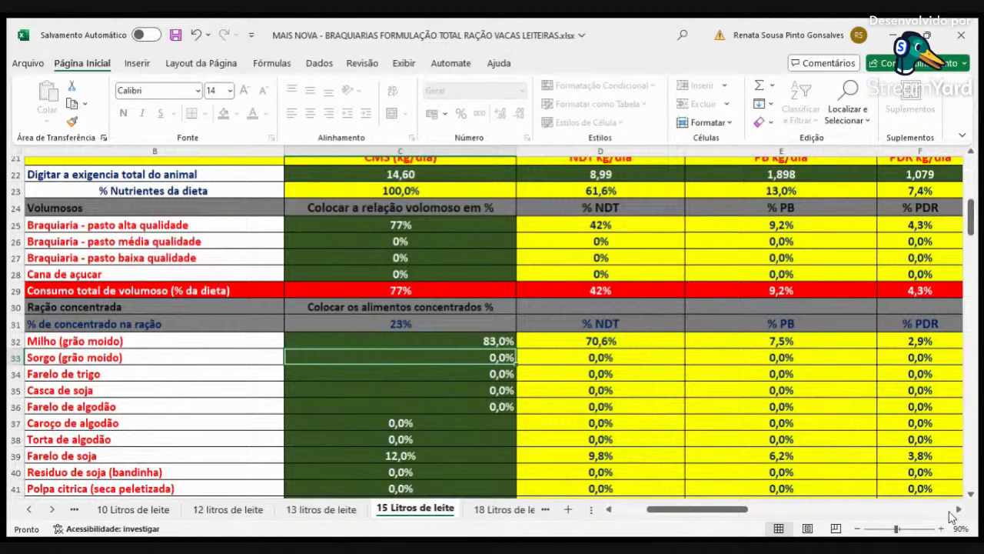
scroll(954, 514, "right", 5)
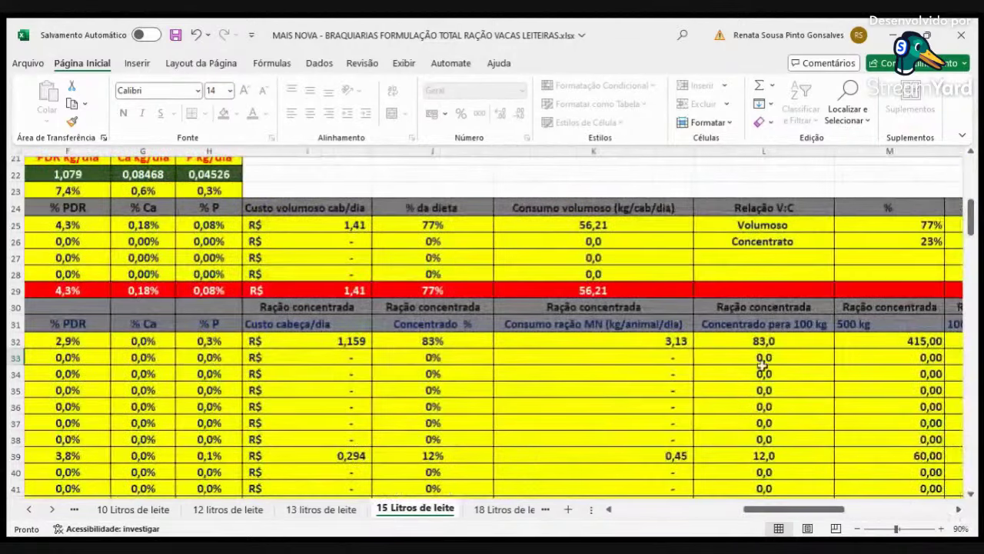
scroll(726, 322, "down", 3)
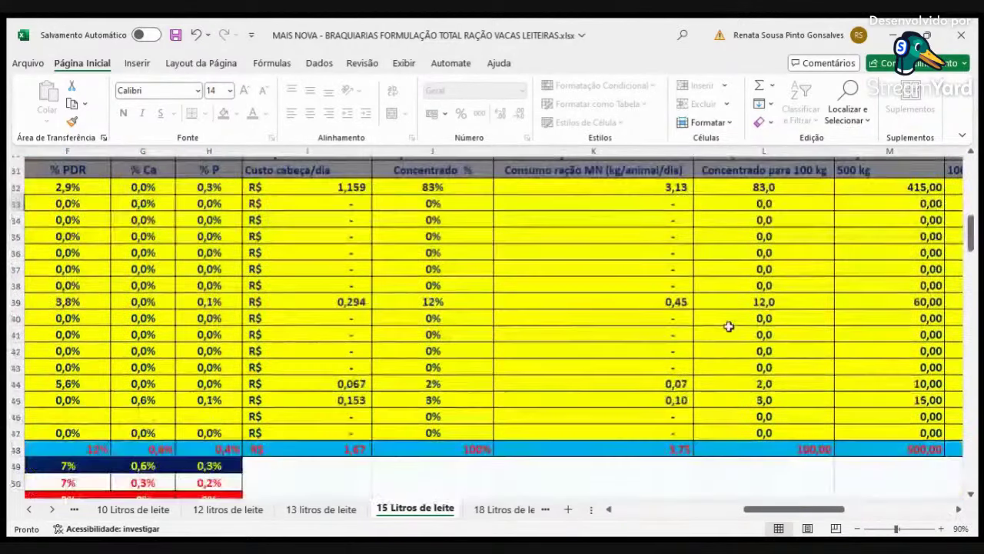
scroll(729, 327, "down", 1)
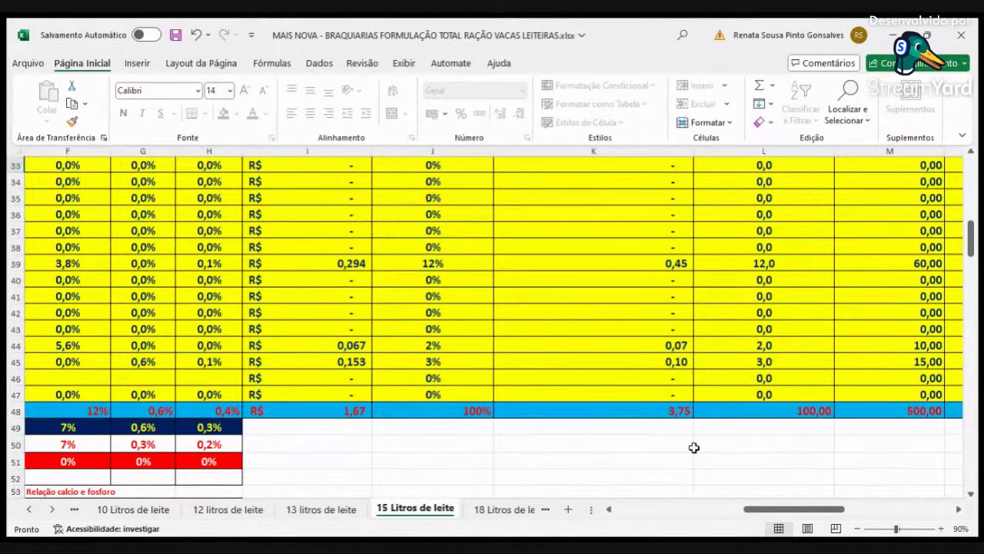
left_click(651, 509)
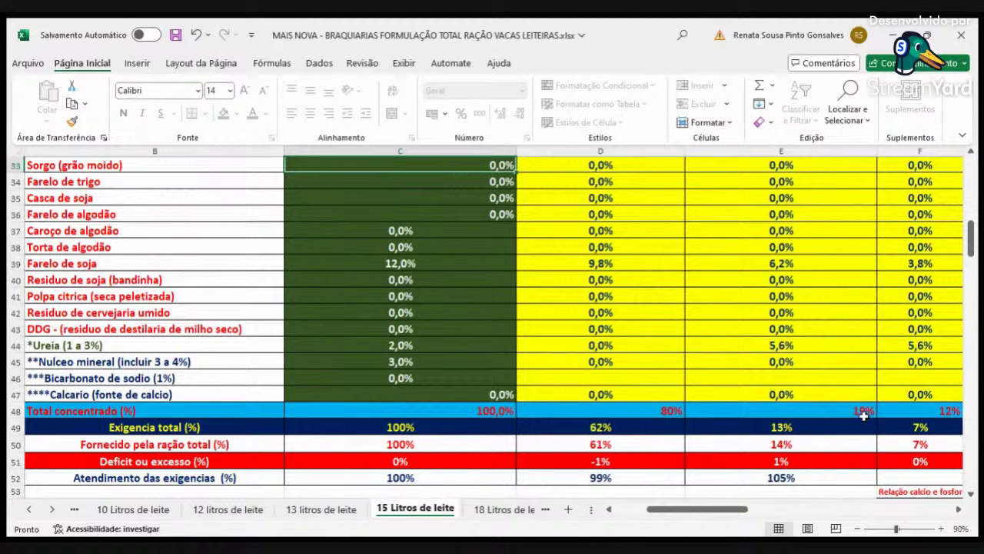
- Examine the Ca:P ratio, feed composition values, and the intake, cost and income summary below the 15-litre diet
scroll(838, 361, "down", 4)
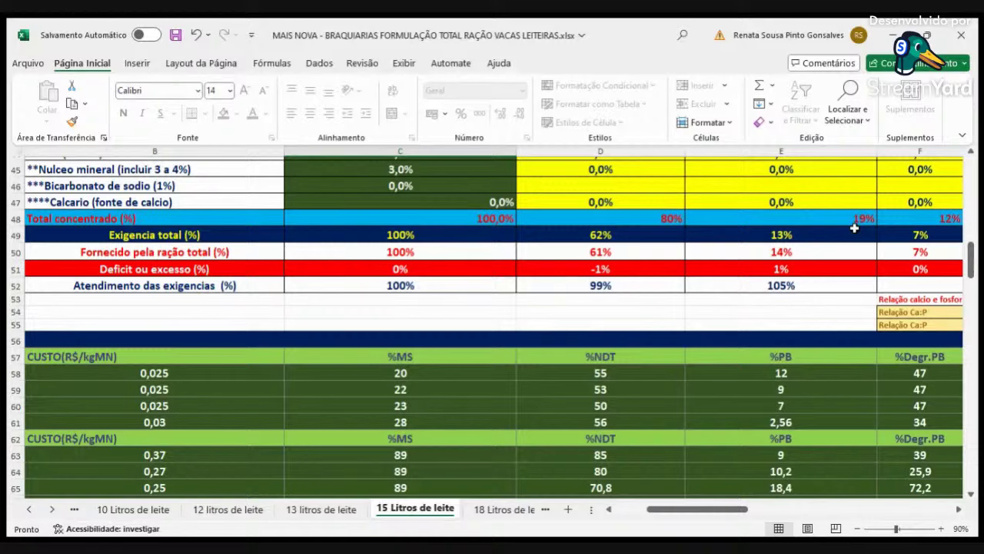
scroll(598, 250, "right", 10)
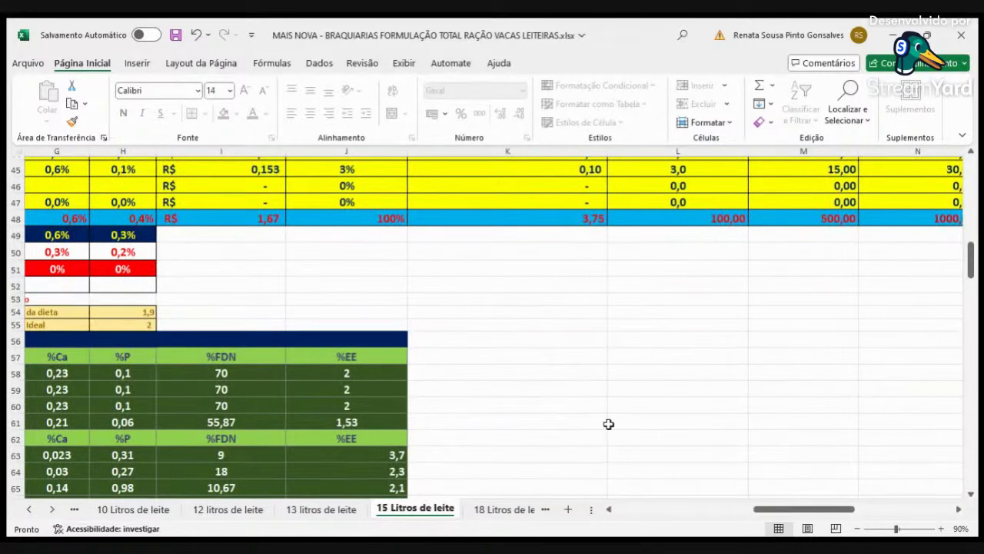
scroll(608, 424, "down", 2)
left_click(629, 509)
left_click(629, 514)
scroll(692, 431, "down", 10)
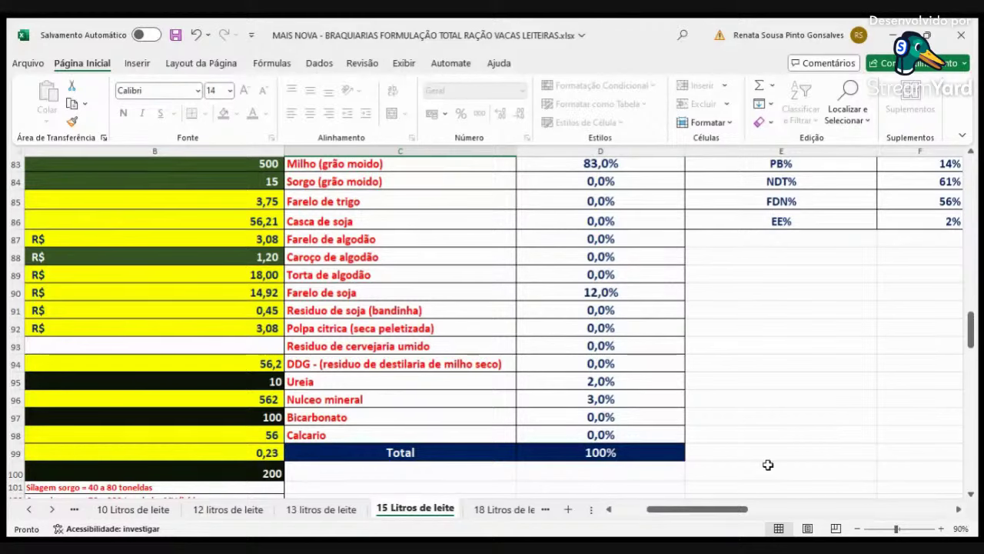
left_click(630, 510)
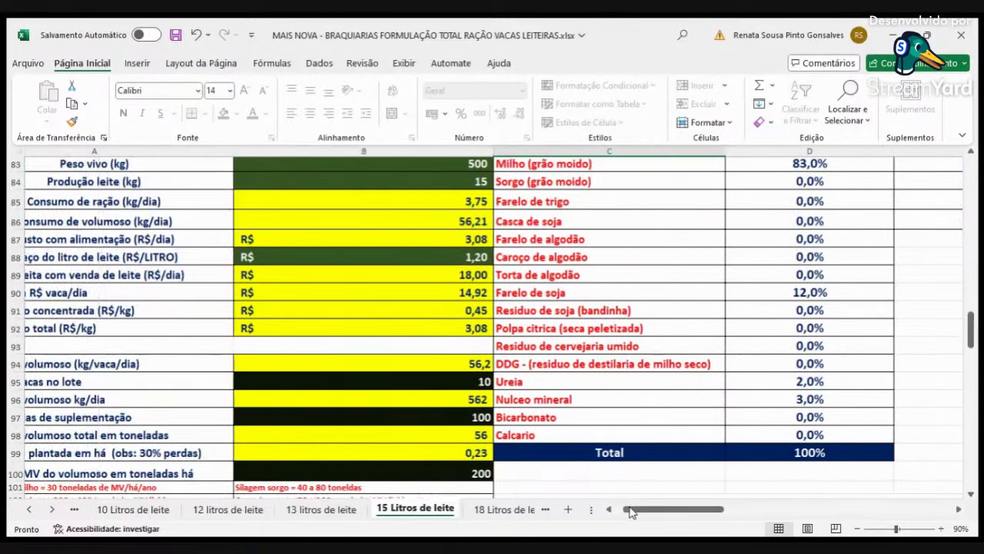
scroll(833, 384, "up", 4)
scroll(833, 384, "up", 8)
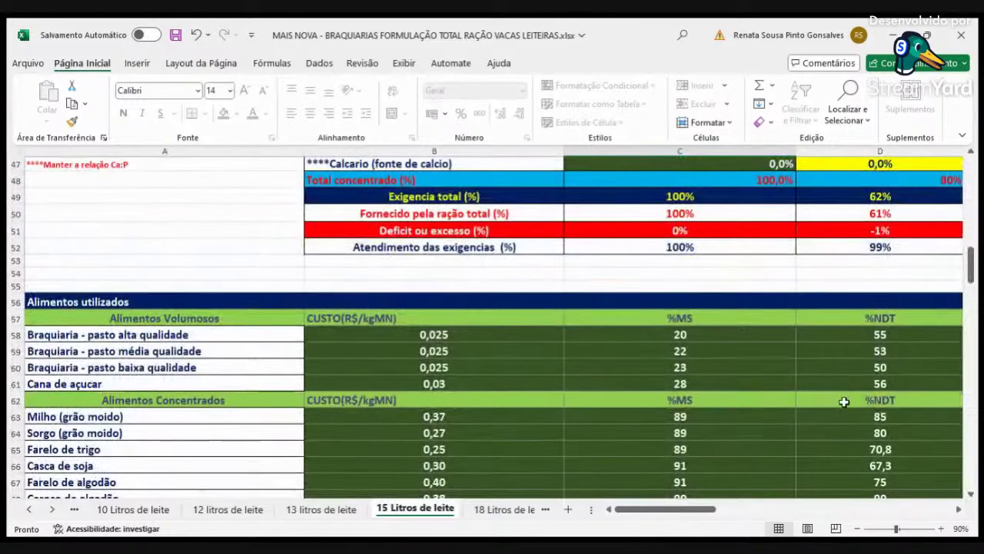
- Replace the high-quality pasture in the 15-litre diet by setting it to 0% and "Braquiaria - pasto média qualidade" to 77%
scroll(754, 312, "up", 9)
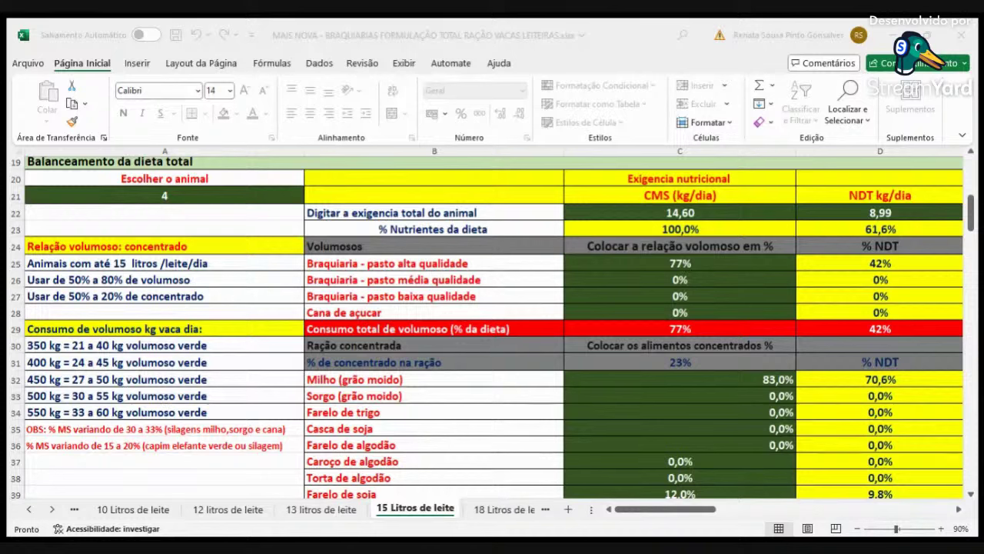
left_click(685, 396)
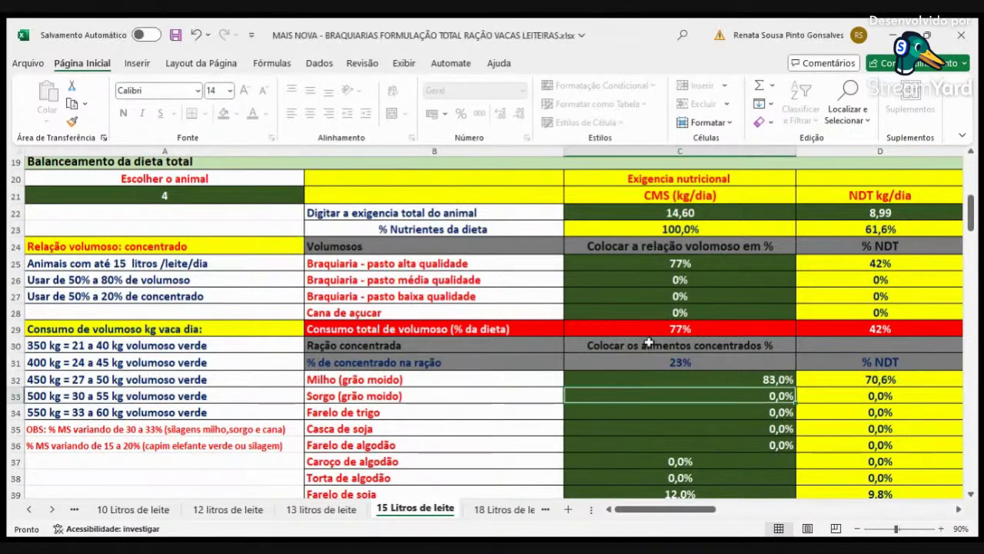
left_click(689, 265)
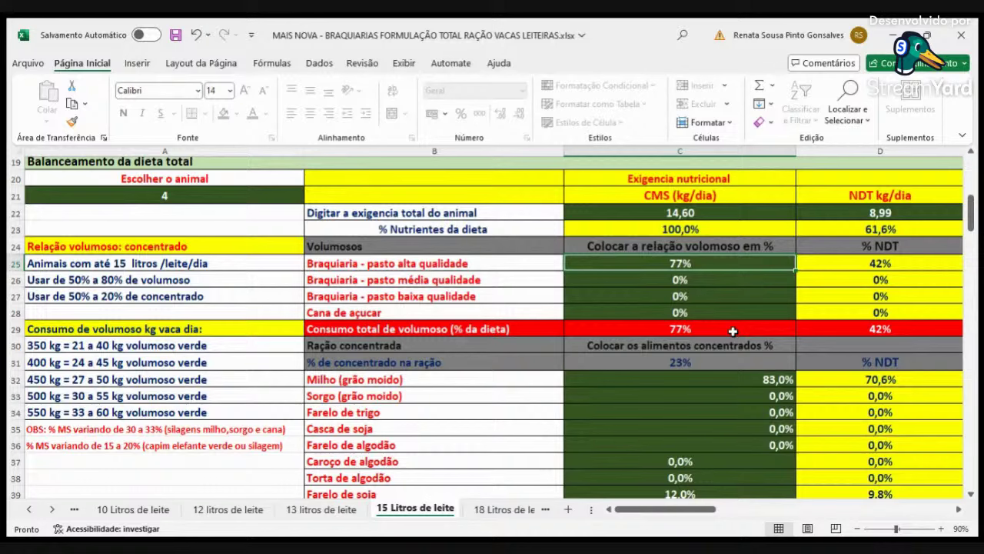
type("0")
key("Return")
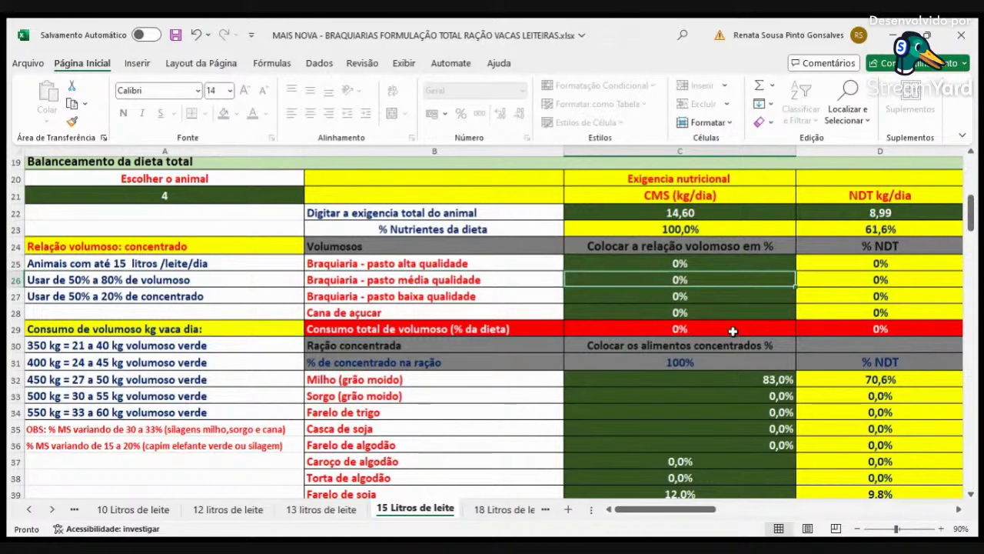
type("77")
key("Return")
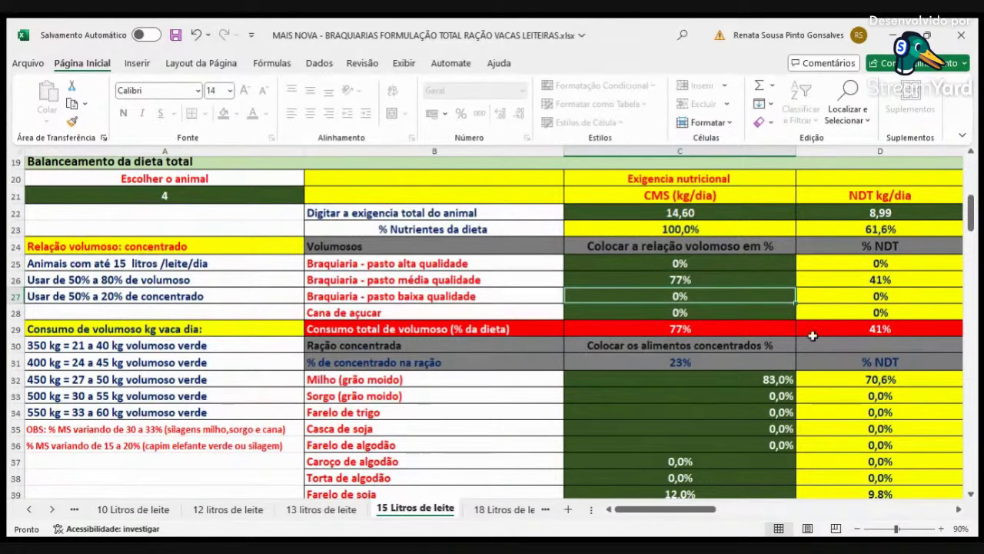
- Check the NDT and PB deficit and coverage rows for the medium-quality pasture diet against the feed composition table
scroll(813, 338, "down", 5)
scroll(812, 344, "up", 3)
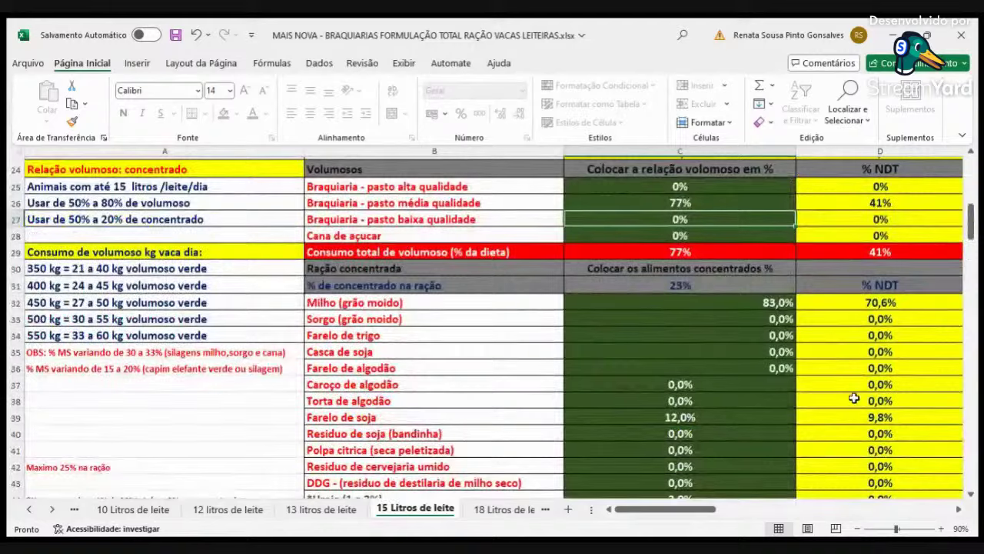
scroll(854, 398, "down", 5)
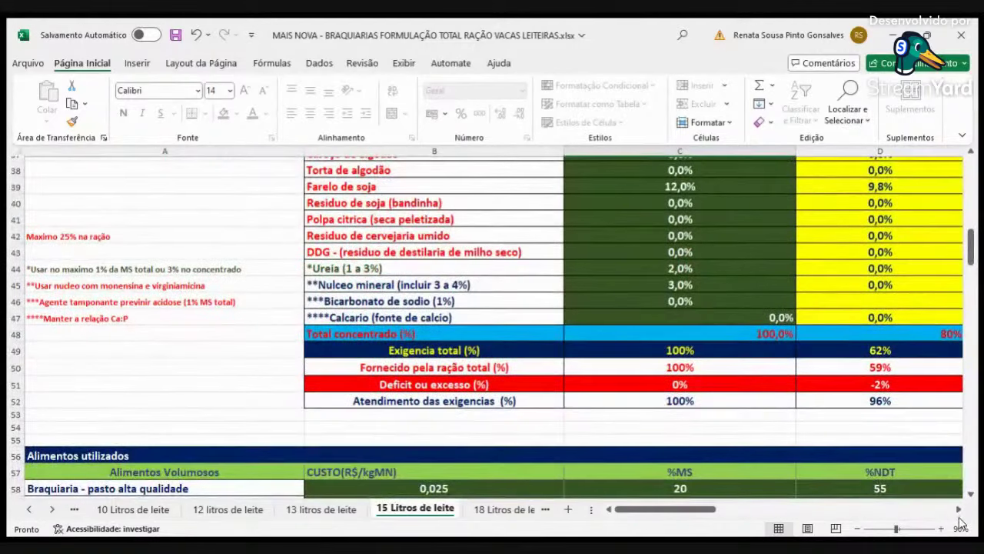
left_click(959, 509)
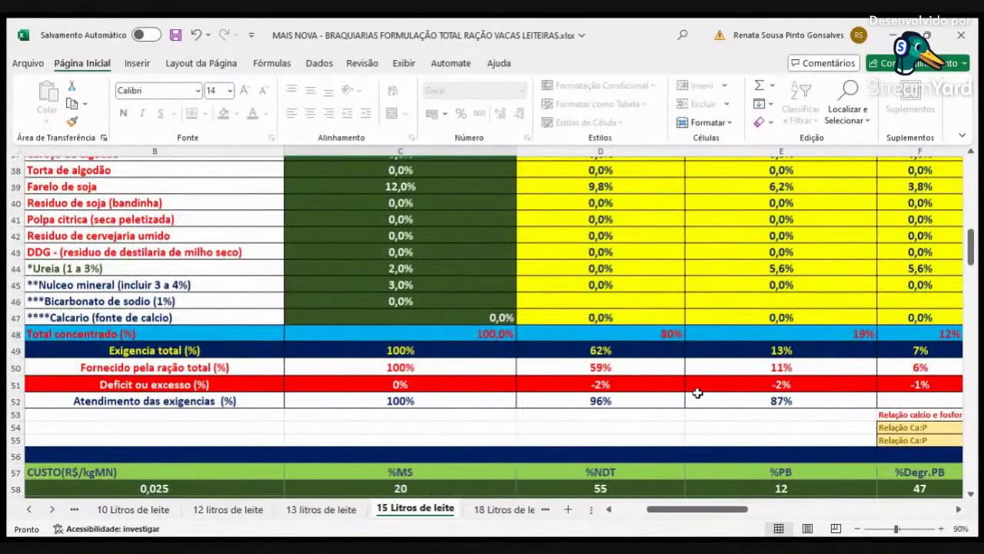
scroll(697, 393, "down", 2)
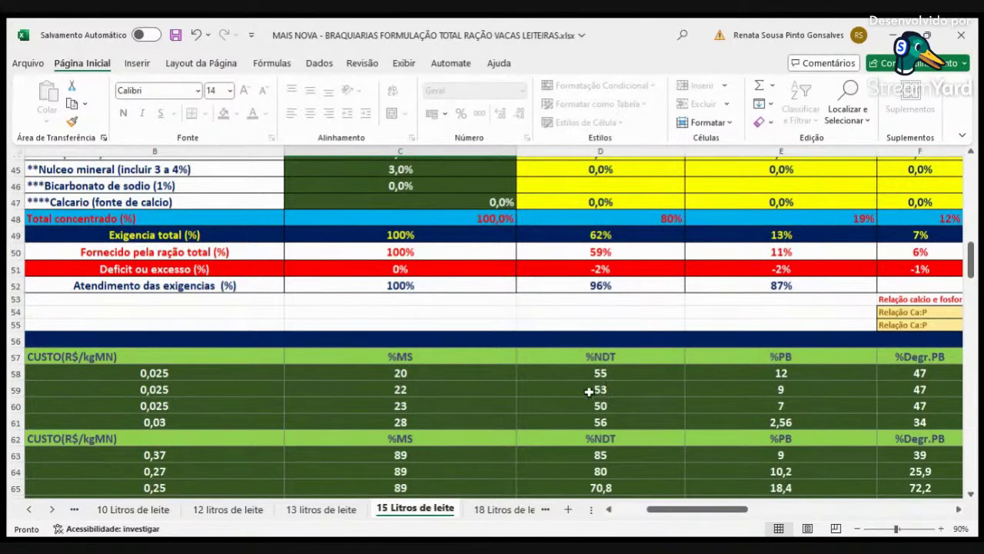
scroll(651, 393, "up", 2)
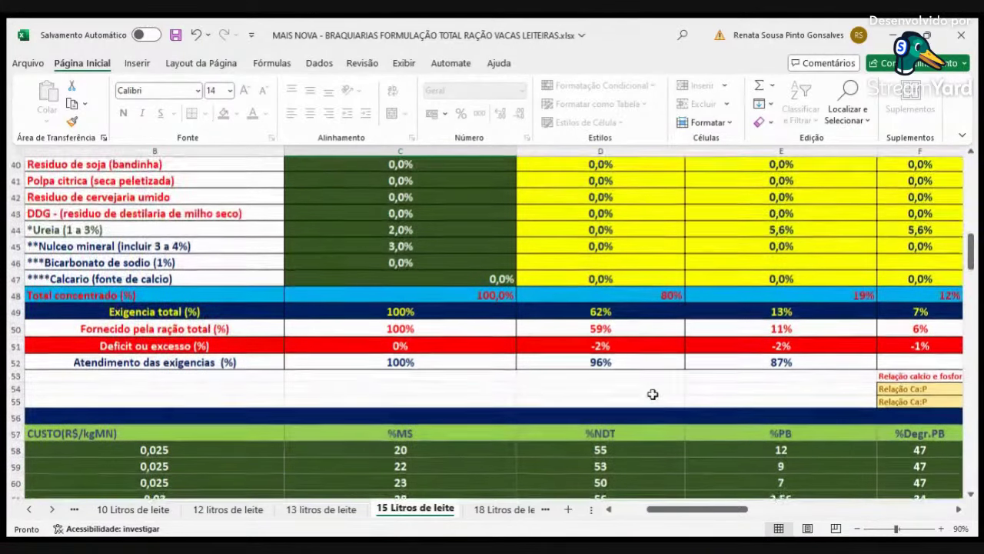
- Set "Farelo de soja" in the 15-litre diet's concentrate to 20%
scroll(651, 394, "up", 4)
scroll(650, 394, "down", 1)
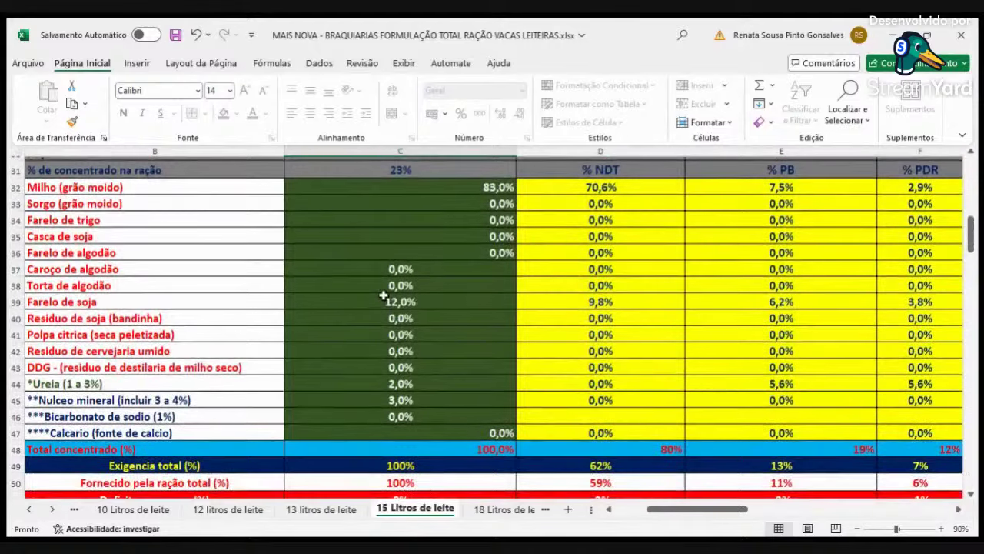
double_click(394, 301)
type("1")
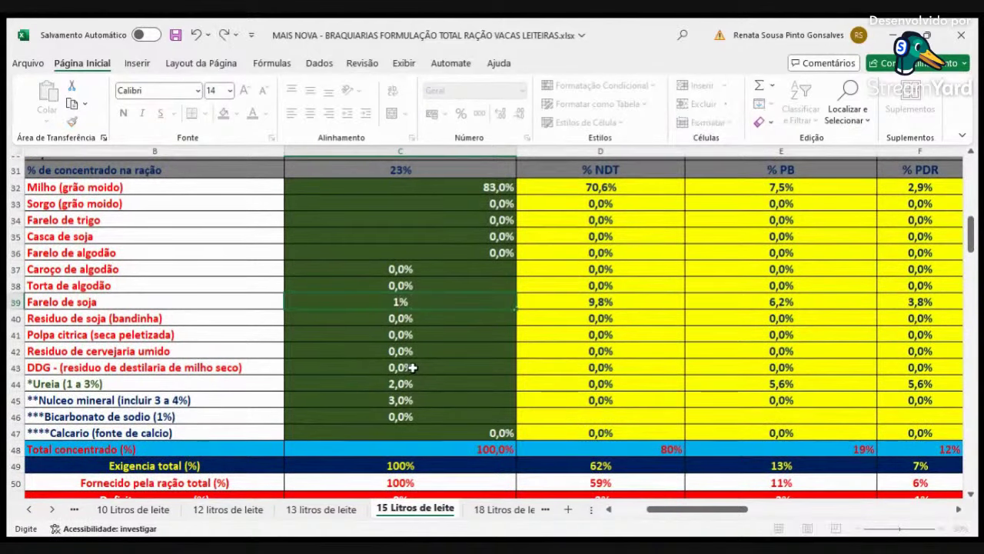
type("20")
key("Return")
- Set "Milho (grão moido)" in the concentrate to 75%
key("Up")
key("Up")
key("Up")
key("Up")
key("Up")
key("Up")
key("Up")
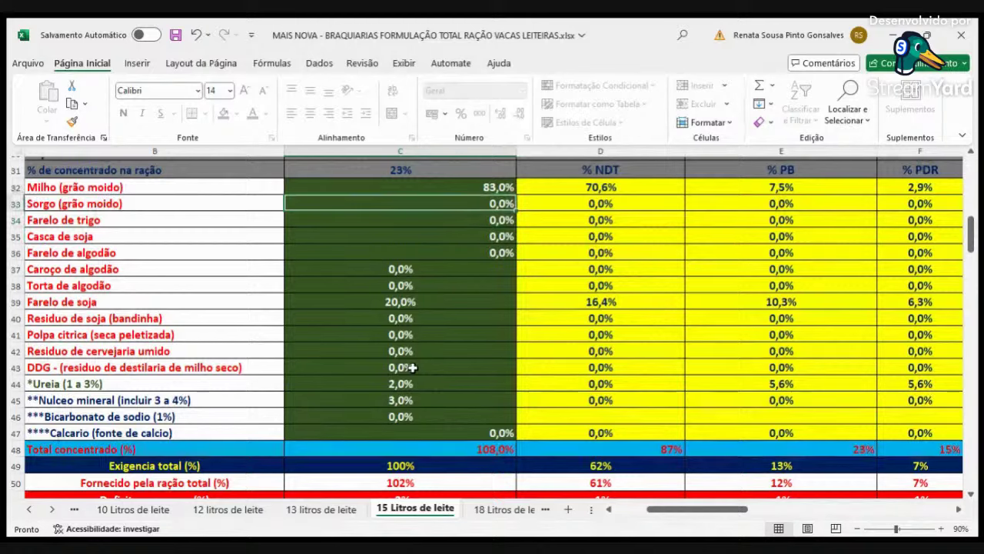
key("Up")
type("7")
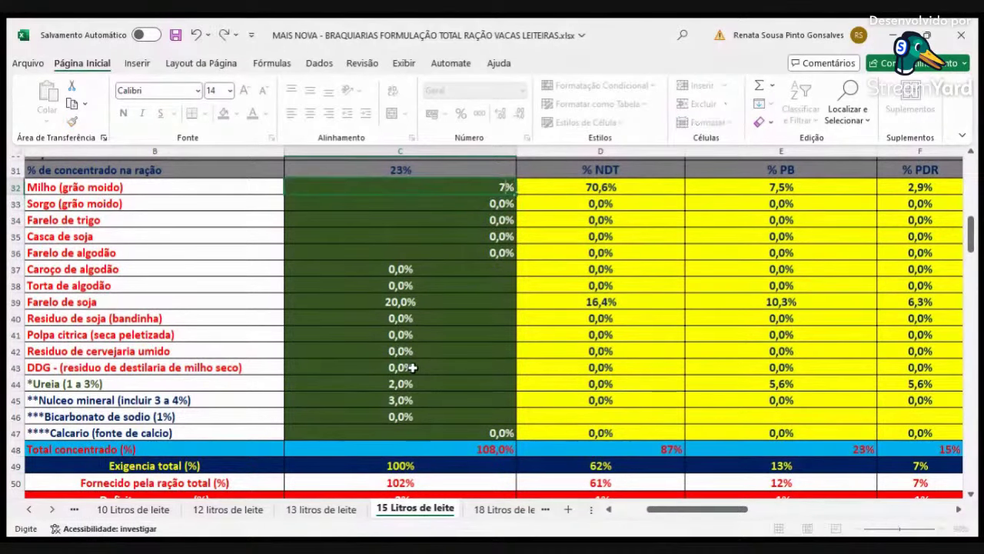
type("5")
key("Return")
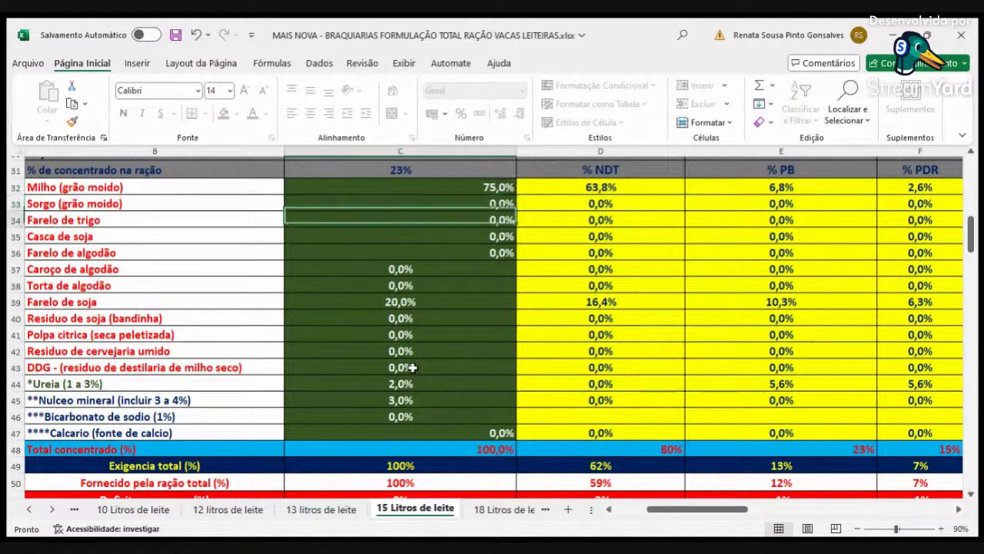
- Try 74% for "Milho (grão moido)" in the concentrate and return it to 75%
key("Up")
type("7")
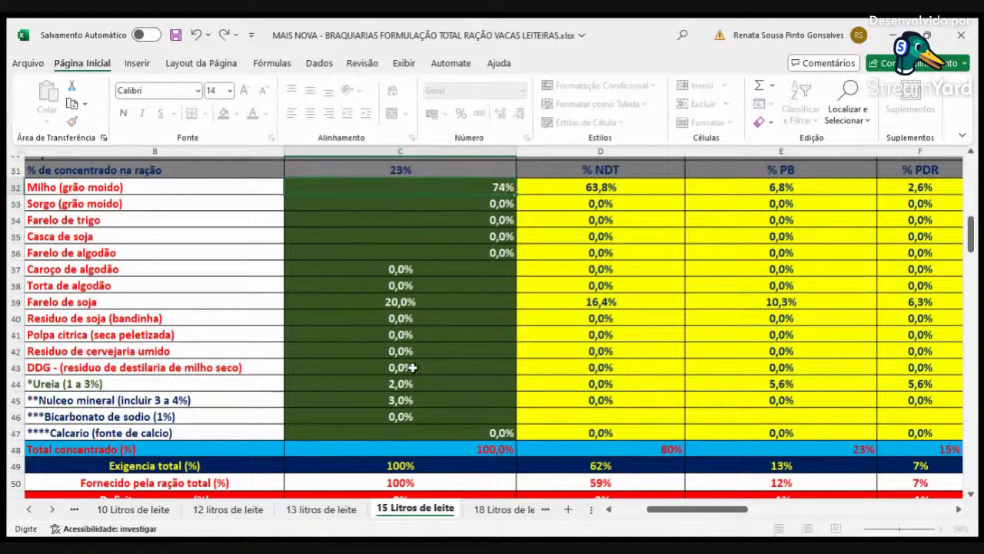
key("Return")
key("Up")
type("75")
key("Return")
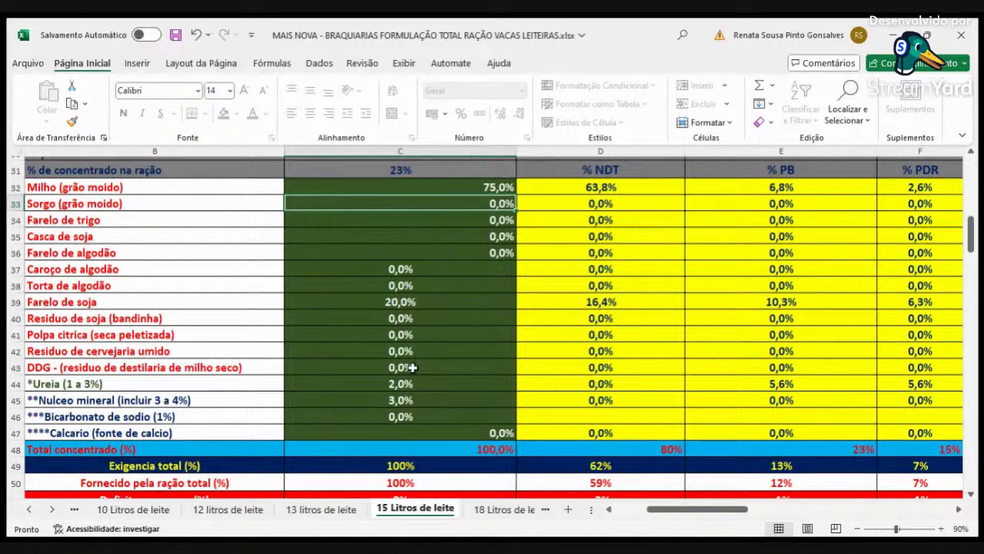
- Set "Braquiaria - pasto média qualidade" to 70% of the diet and check the NDT and PB coverage rows
scroll(653, 359, "down", 1)
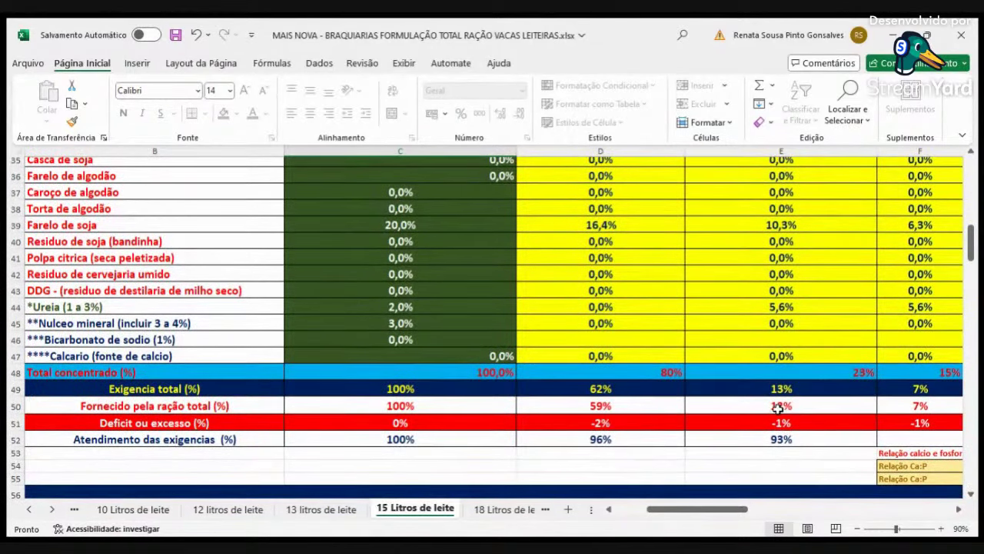
scroll(361, 297, "up", 5)
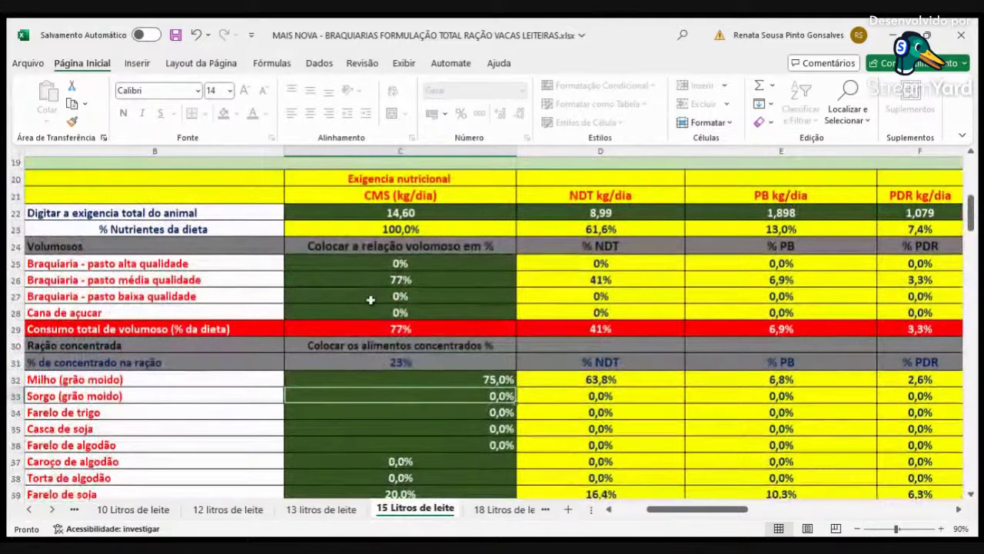
left_click(373, 280)
type("70")
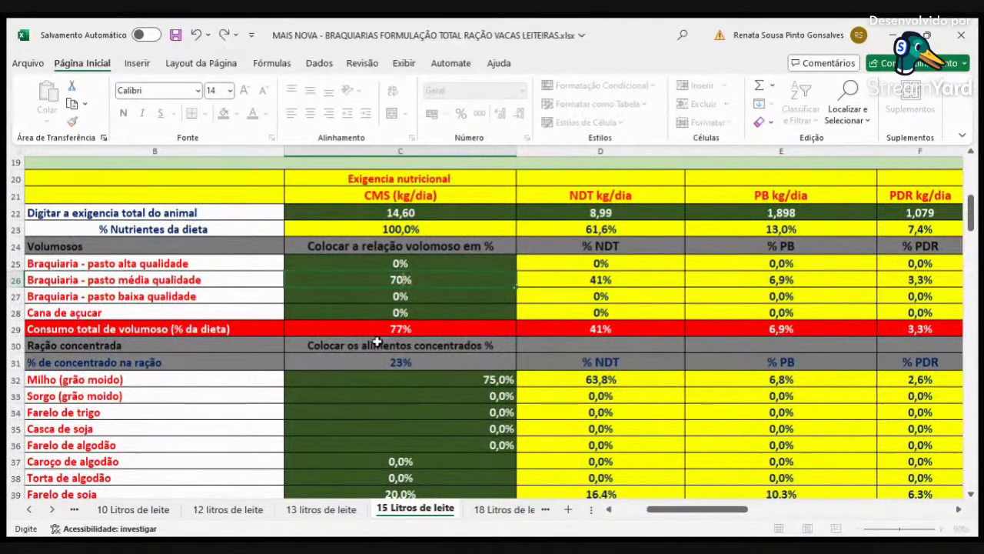
key("Return")
scroll(692, 392, "down", 4)
scroll(692, 388, "down", 1)
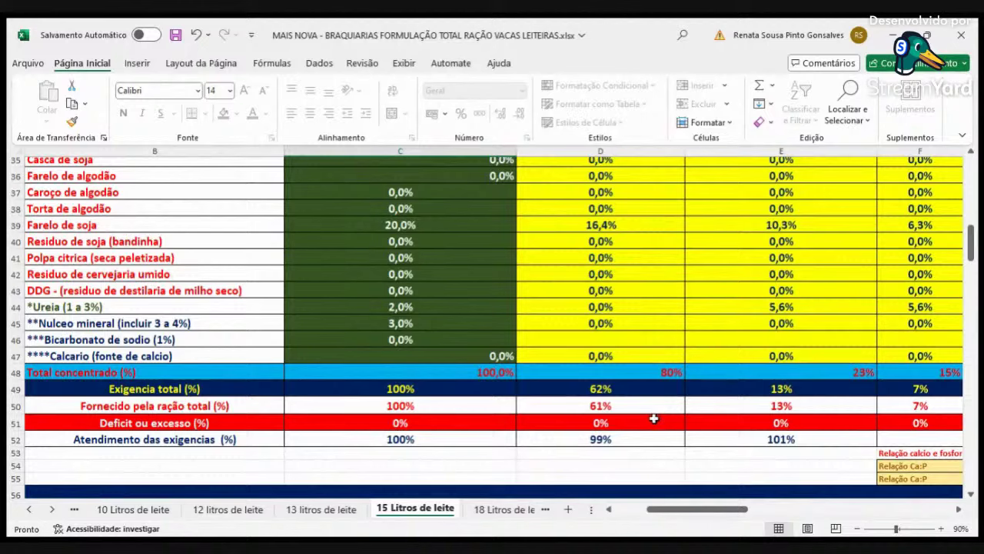
scroll(359, 332, "up", 4)
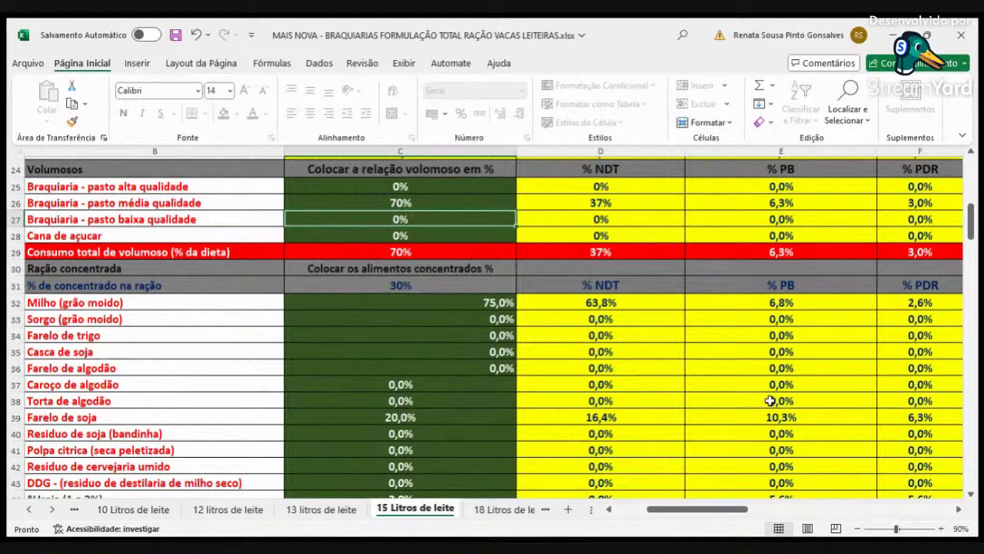
scroll(769, 400, "down", 5)
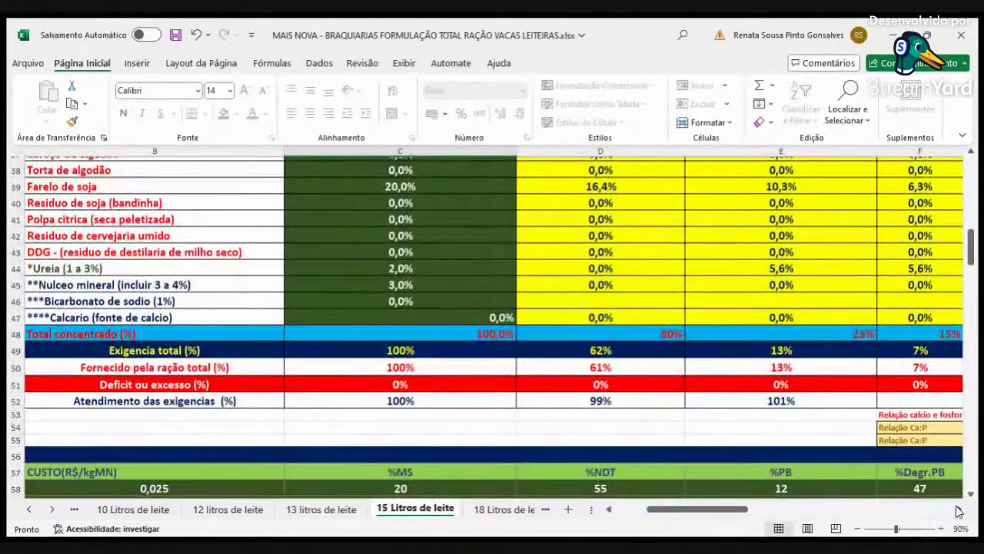
- Review the roughage and concentrate costs, daily intake per animal and batch quantities for the medium-quality pasture diet
scroll(958, 511, "right", 5)
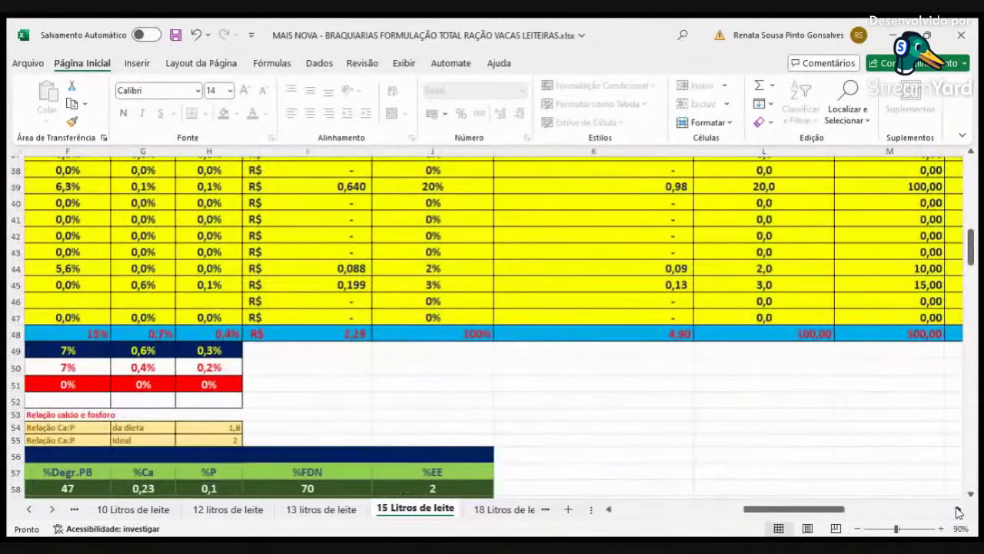
scroll(717, 329, "up", 6)
scroll(717, 329, "down", 2)
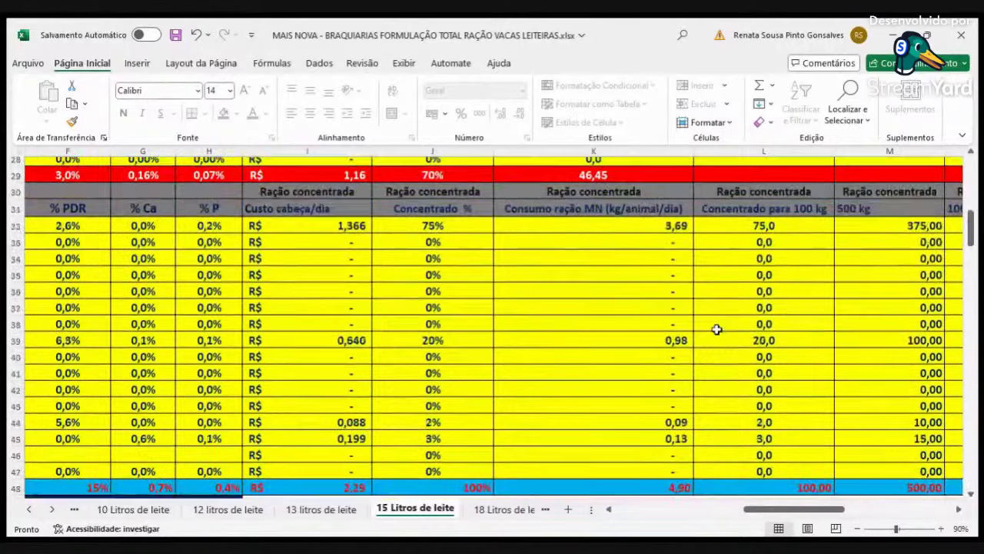
scroll(717, 329, "down", 1)
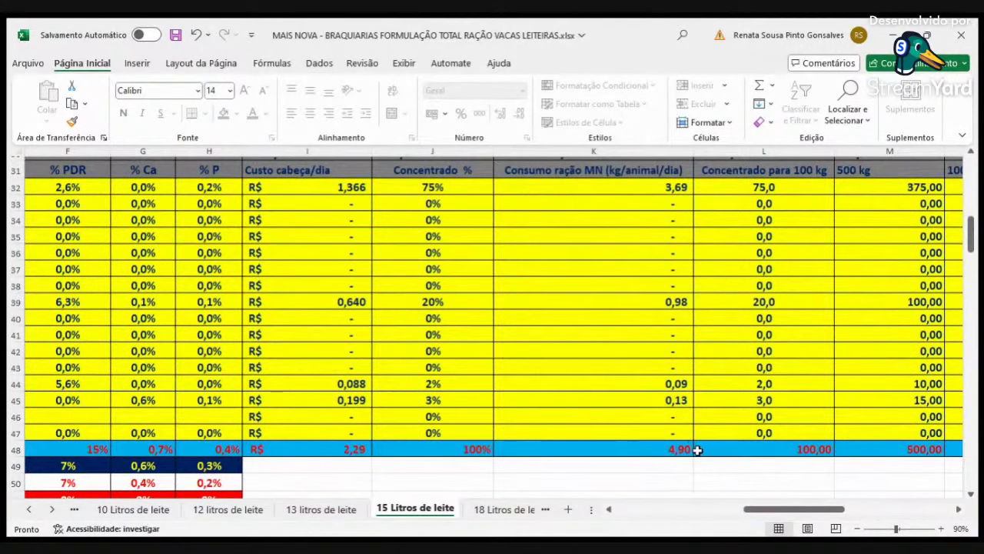
scroll(692, 449, "up", 4)
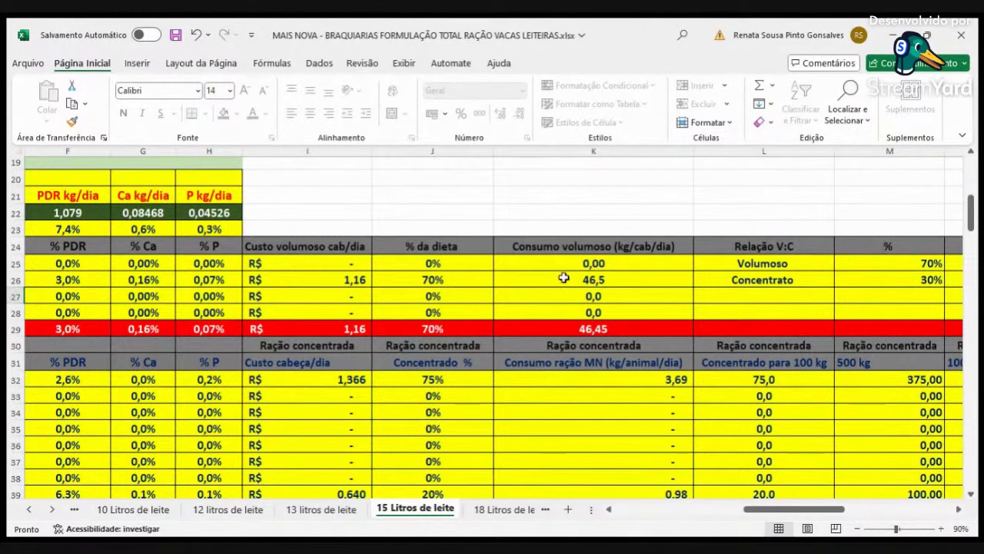
scroll(674, 378, "down", 4)
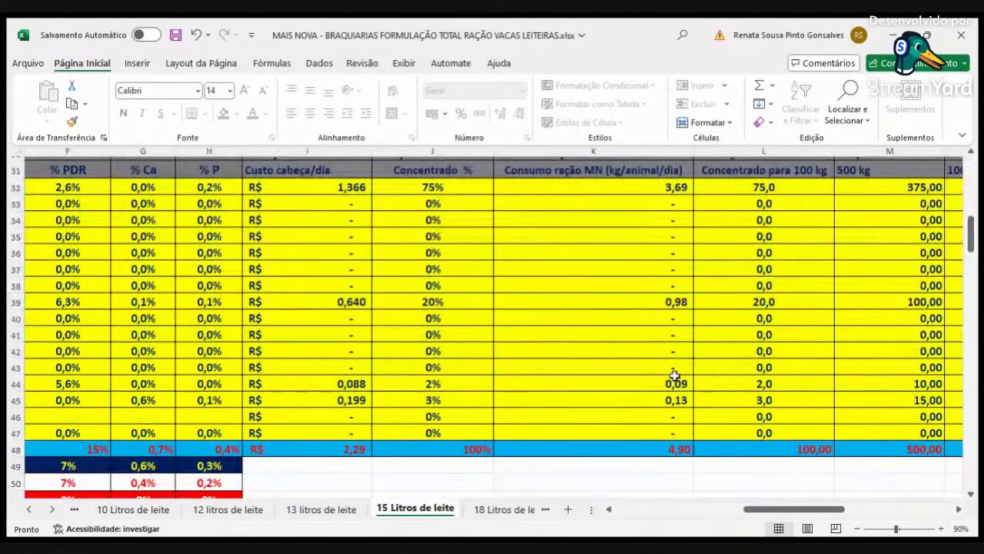
left_click(648, 512)
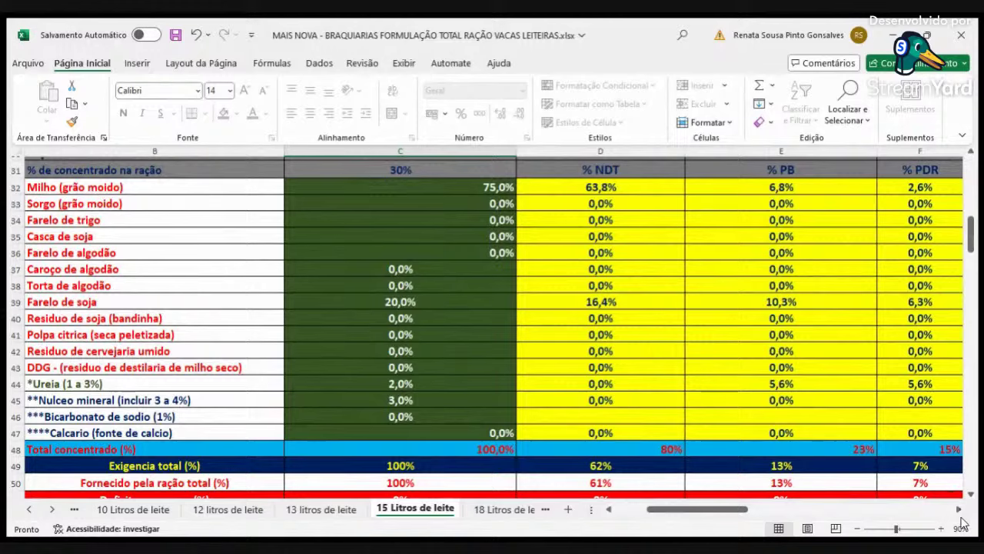
left_click(959, 510)
scroll(457, 398, "down", 1)
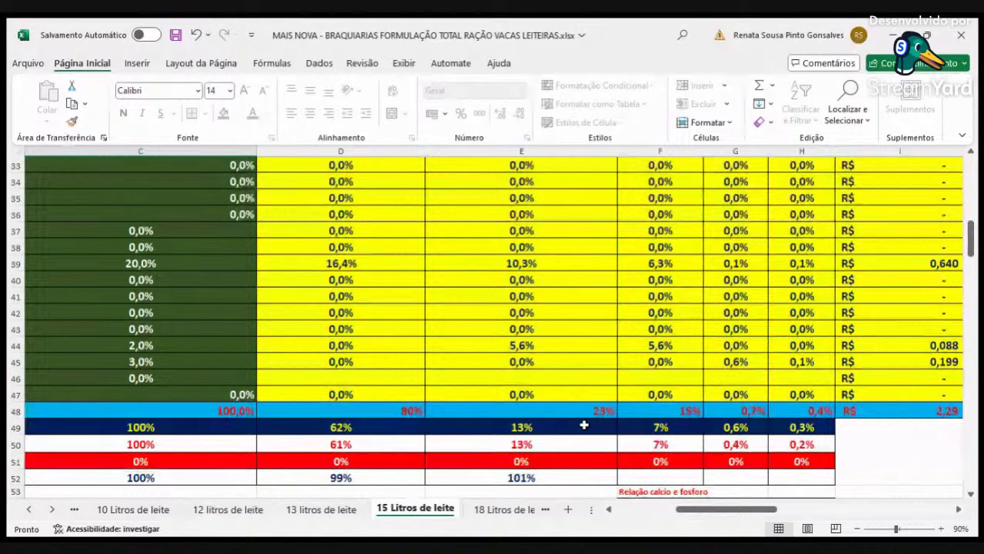
left_click(958, 509)
left_click(958, 510)
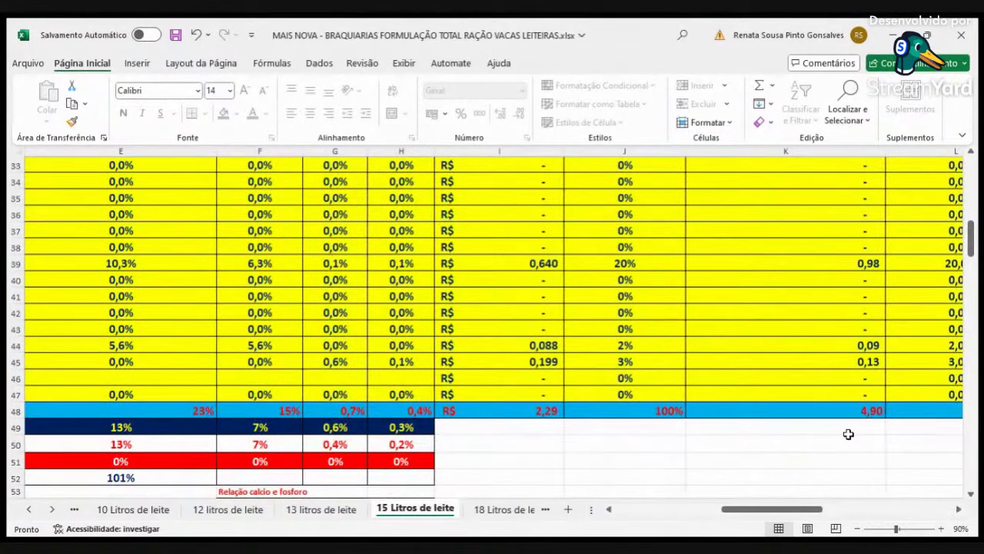
scroll(835, 402, "up", 3)
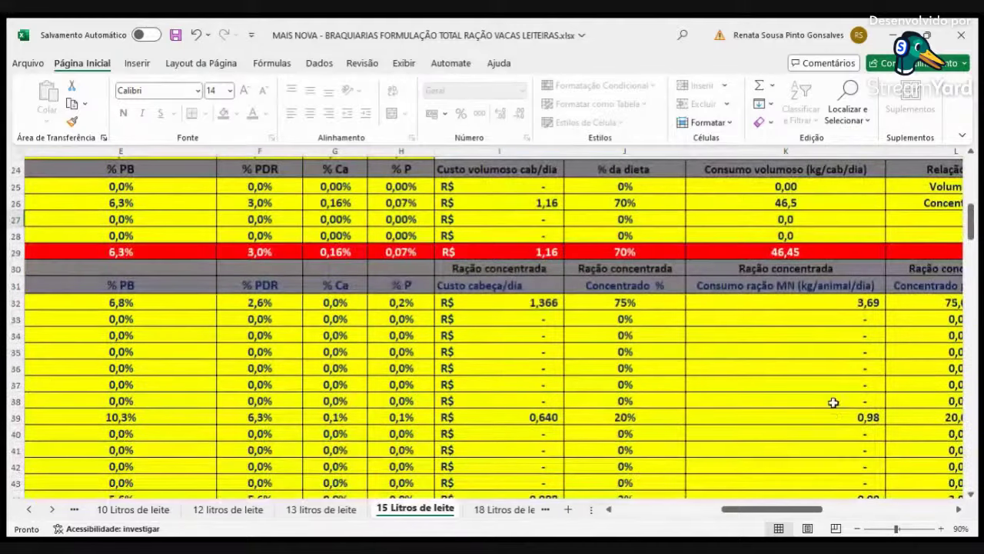
scroll(835, 406, "down", 1)
scroll(670, 495, "down", 2)
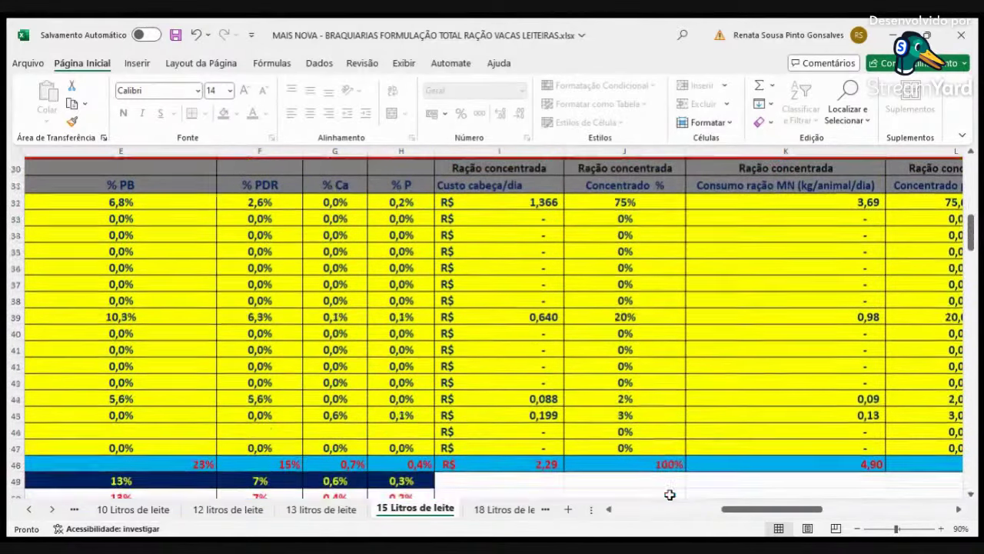
- Replace the medium-quality pasture by setting it to 0% and "Braquiaria - pasto baixa qualidade" to 70%
left_click(608, 509)
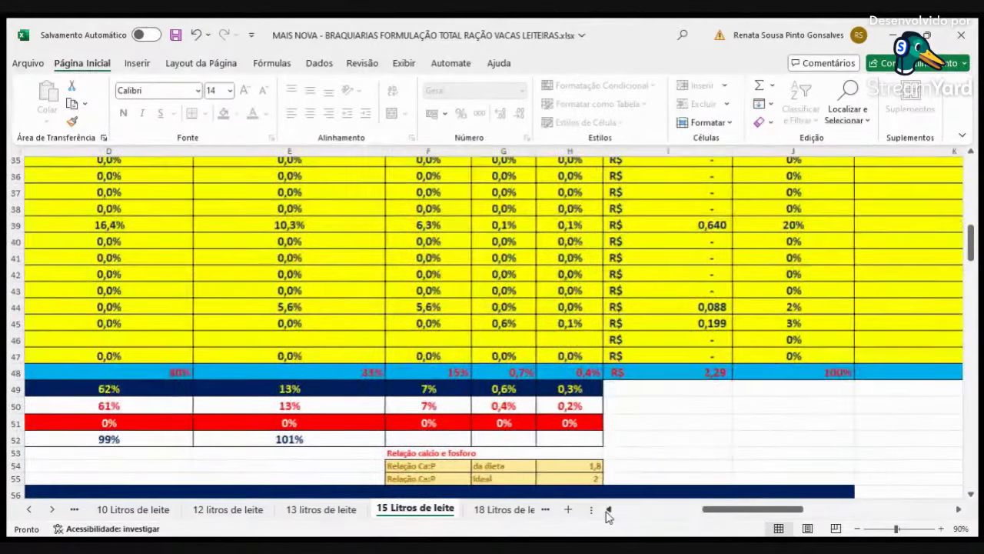
left_click(608, 509)
left_click(609, 509)
scroll(528, 450, "up", 1)
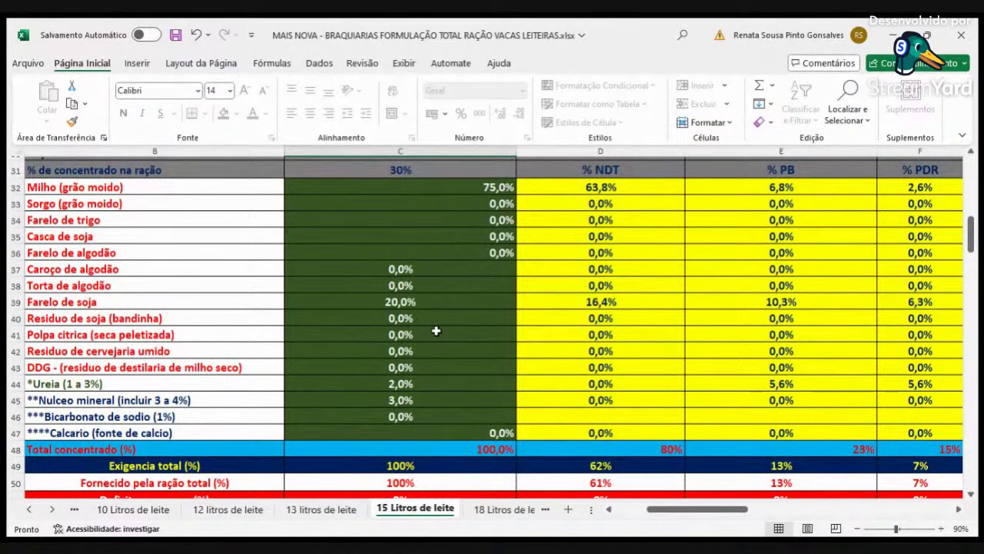
scroll(607, 308, "up", 2)
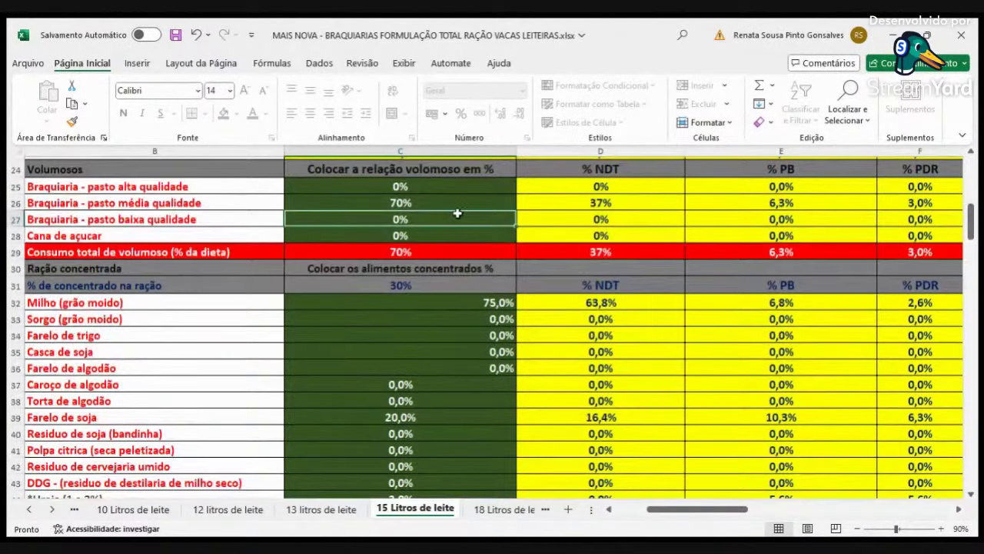
left_click(453, 202)
type("0")
key("Return")
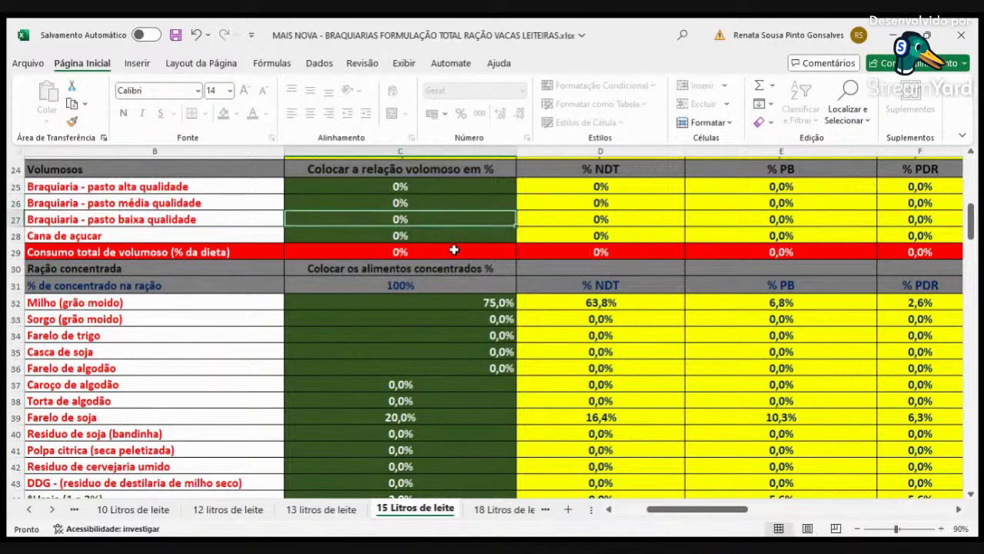
type("70")
key("Return")
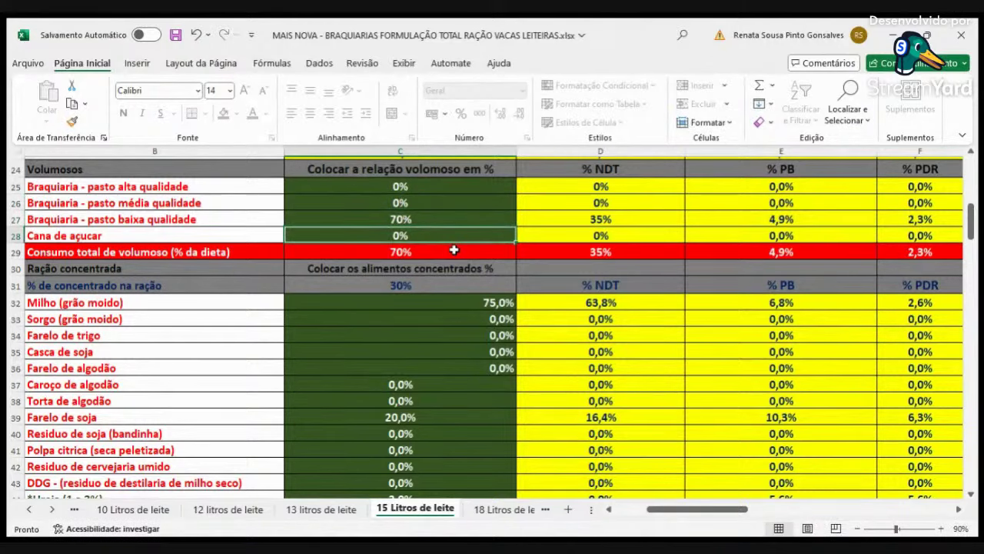
- Check the NDT and PB deficit rows against the low-quality pasture's composition values
scroll(709, 292, "down", 4)
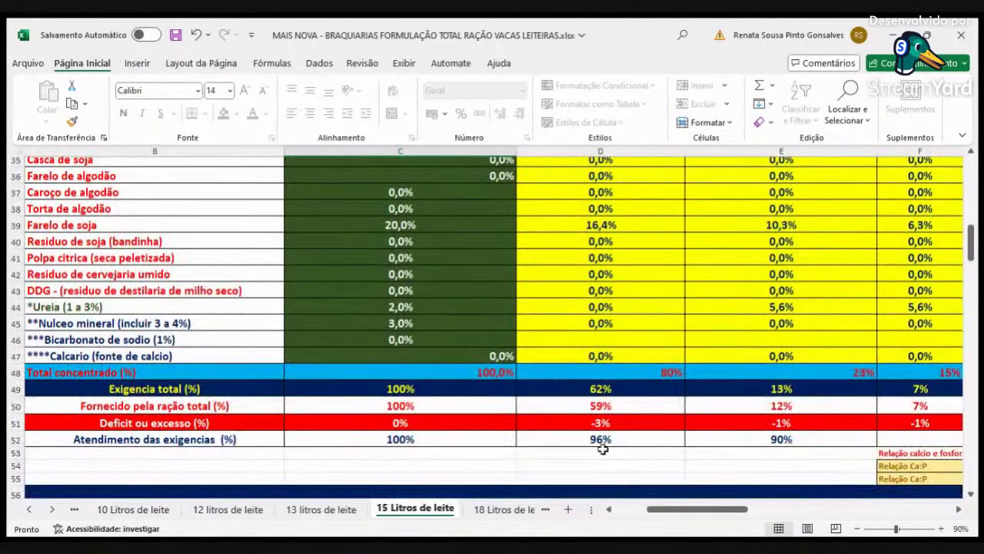
scroll(790, 419, "down", 3)
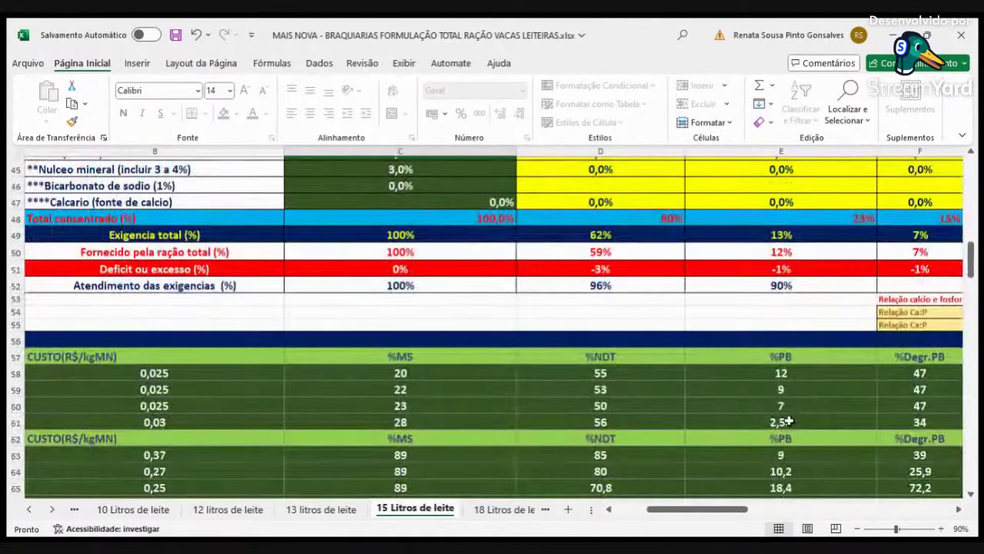
left_click(736, 408)
left_click(650, 404)
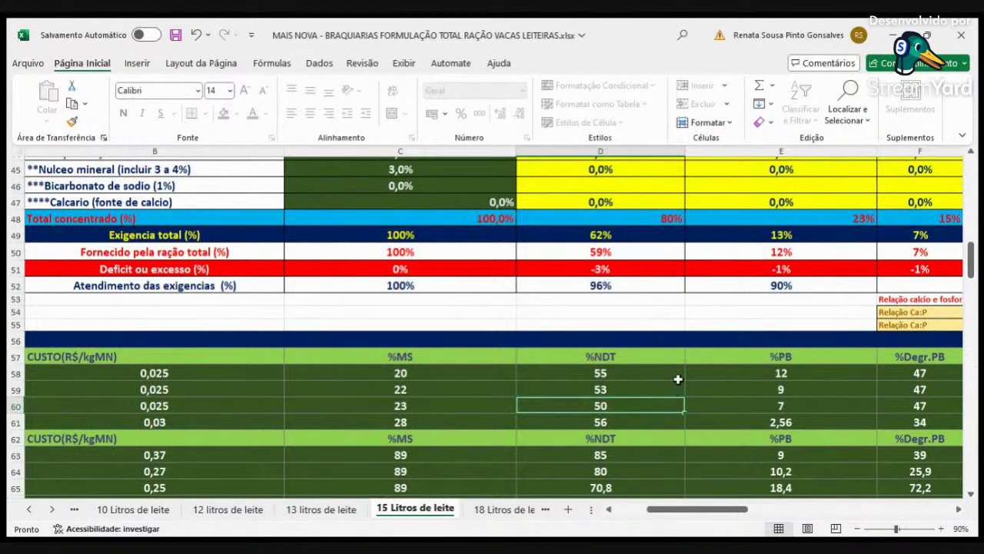
- Set "Braquiaria - pasto baixa qualidade" to 60% of the diet and check the NDT and PB coverage rows
scroll(678, 378, "up", 8)
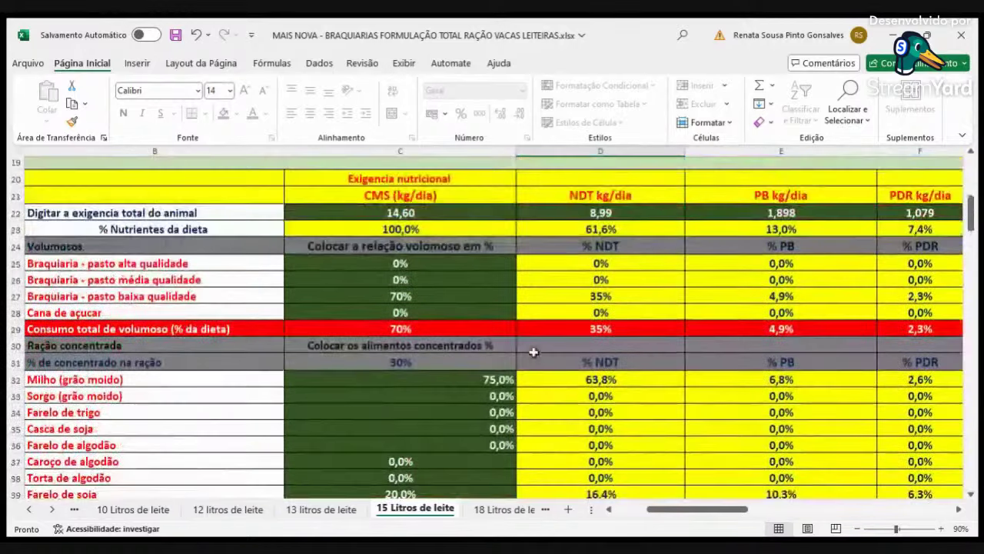
left_click(456, 300)
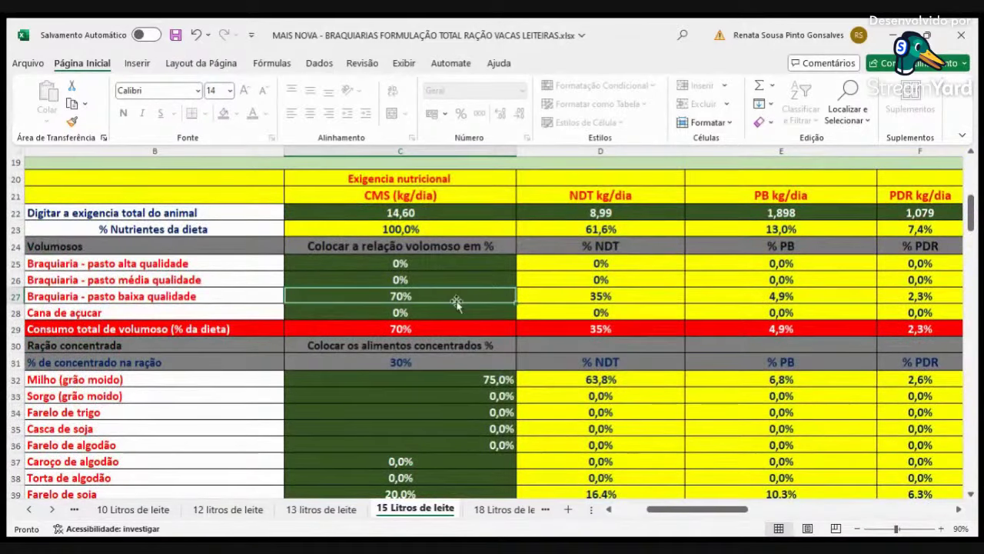
type("60")
key("Return")
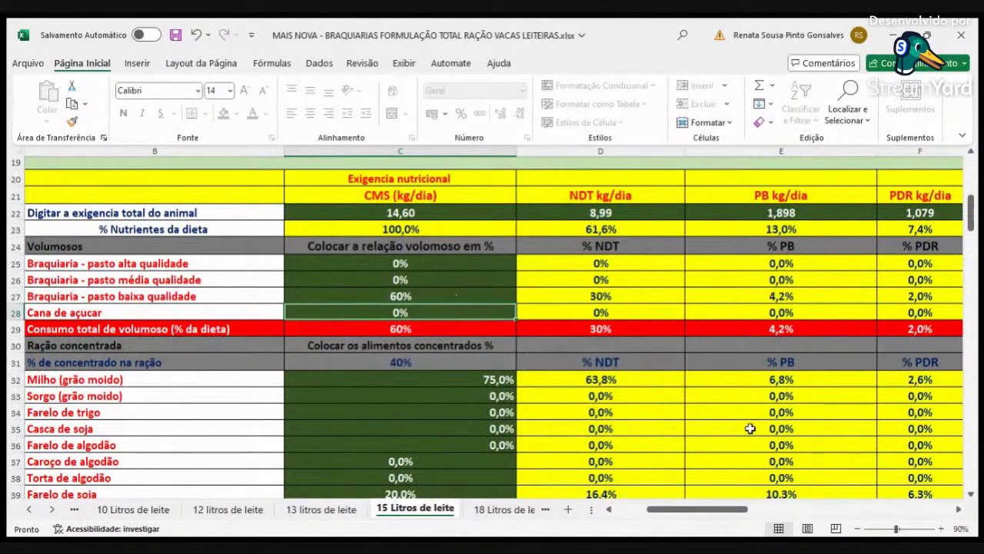
scroll(738, 416, "down", 4)
scroll(755, 413, "down", 1)
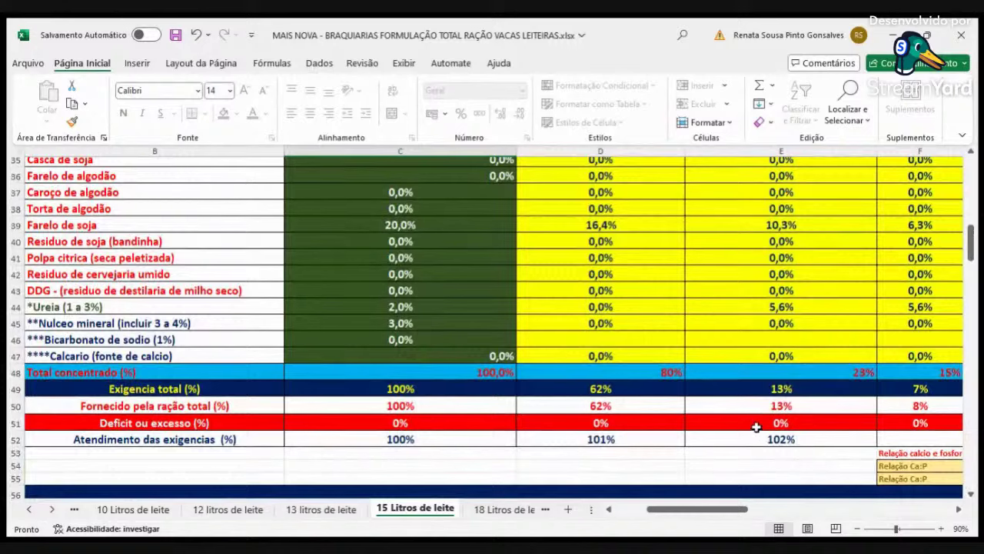
- Review the low-quality pasture diet's concentrate composition, cost per head, daily intake per animal and batch quantities
scroll(734, 433, "up", 4)
scroll(718, 429, "down", 3)
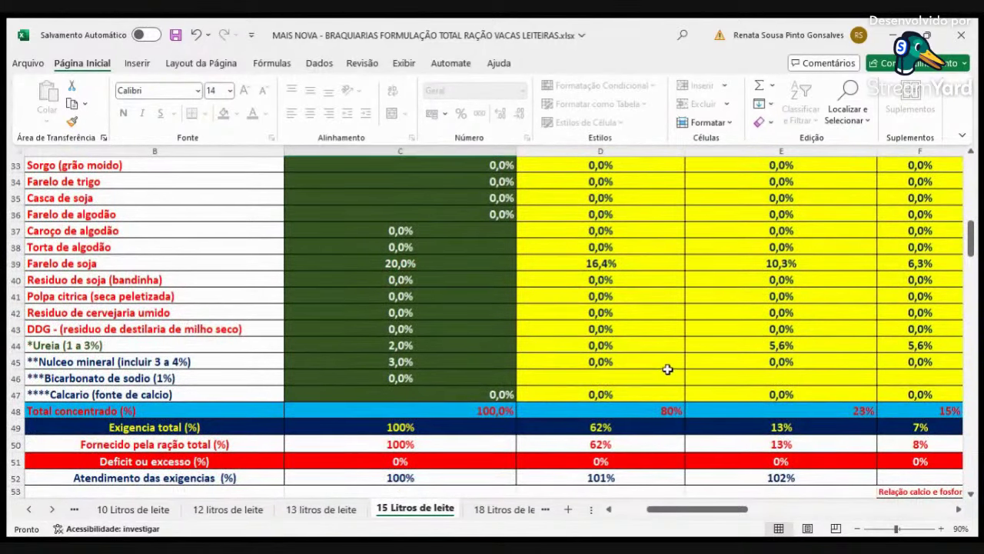
scroll(667, 369, "up", 4)
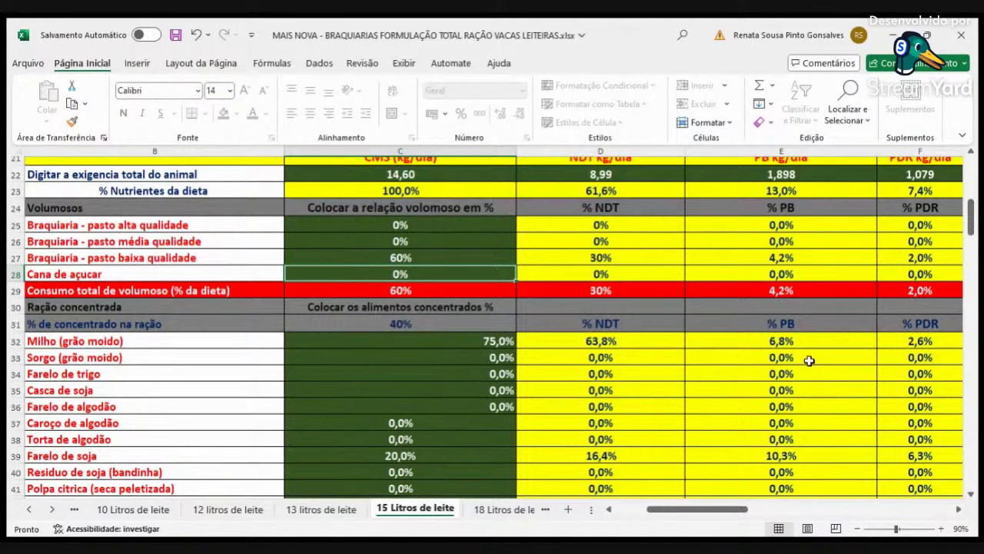
scroll(809, 360, "down", 4)
left_click(958, 510)
left_click(959, 511)
left_click(959, 513)
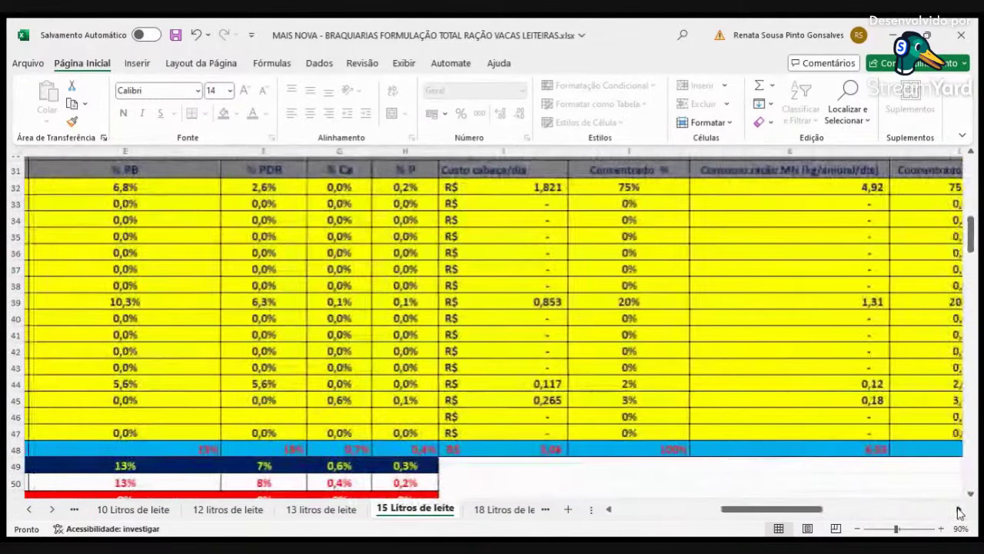
left_click(960, 513)
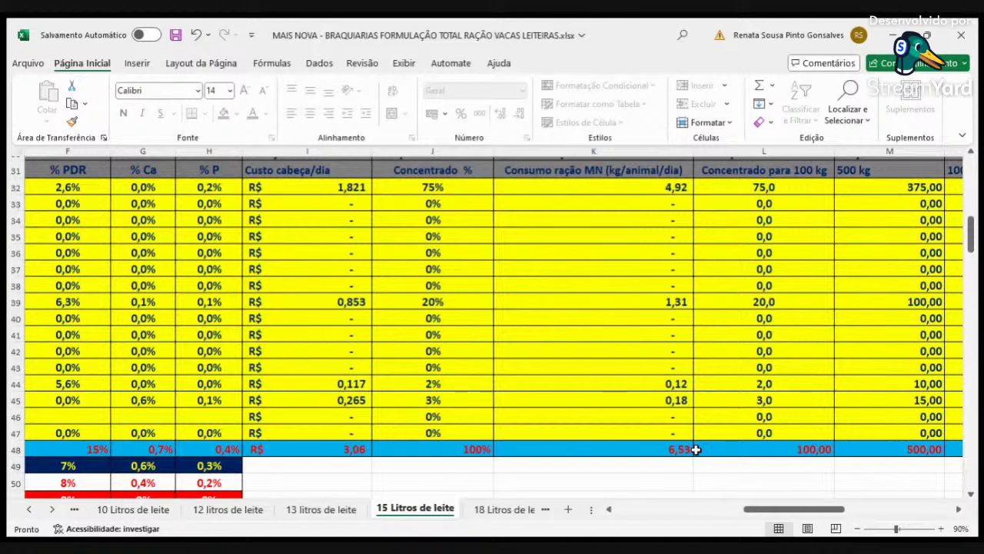
left_click(629, 509)
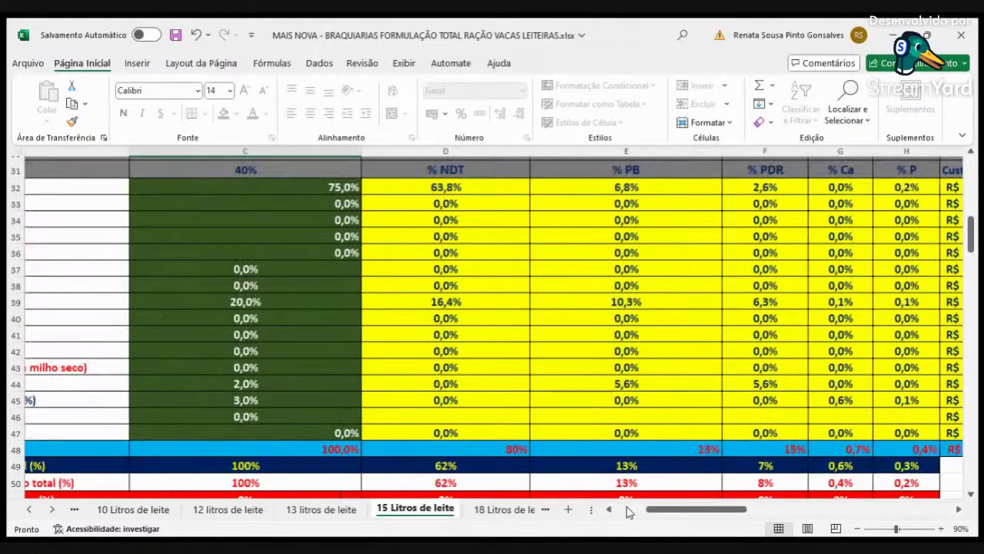
- Examine the final report of the 15-litre low-quality pasture diet, including intake, costs, ingredient percentages and guarantee levels
scroll(769, 435, "down", 6)
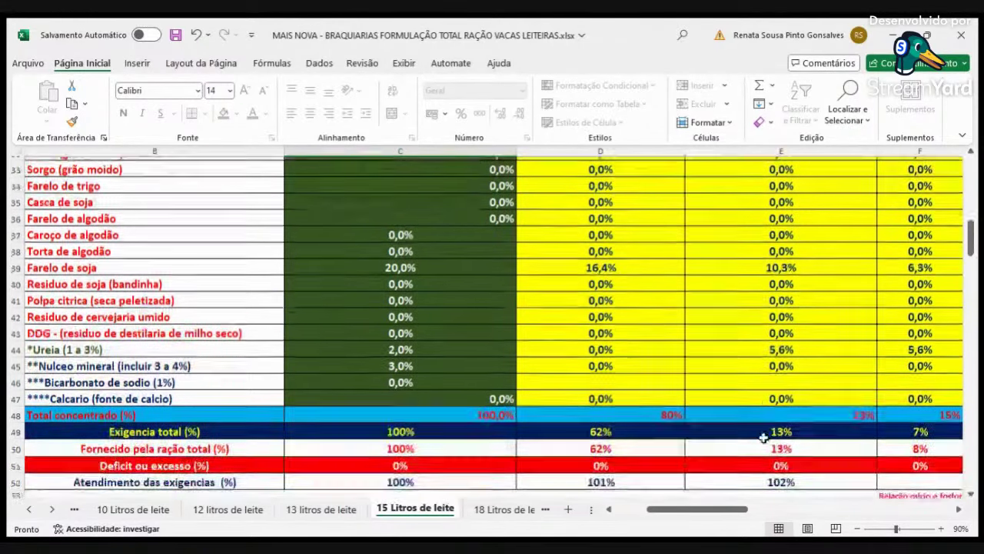
scroll(775, 426, "down", 9)
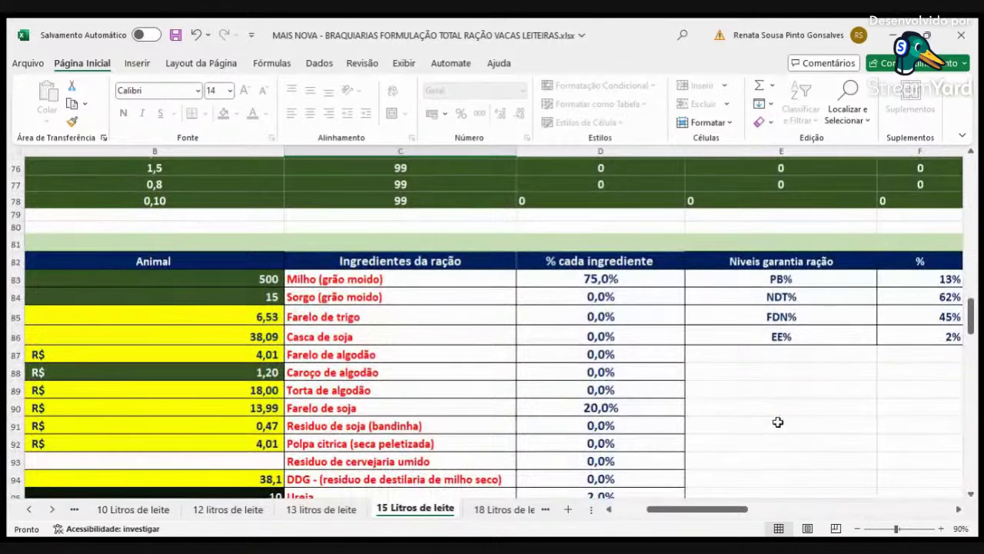
scroll(777, 423, "up", 4)
scroll(778, 420, "up", 12)
scroll(776, 427, "down", 13)
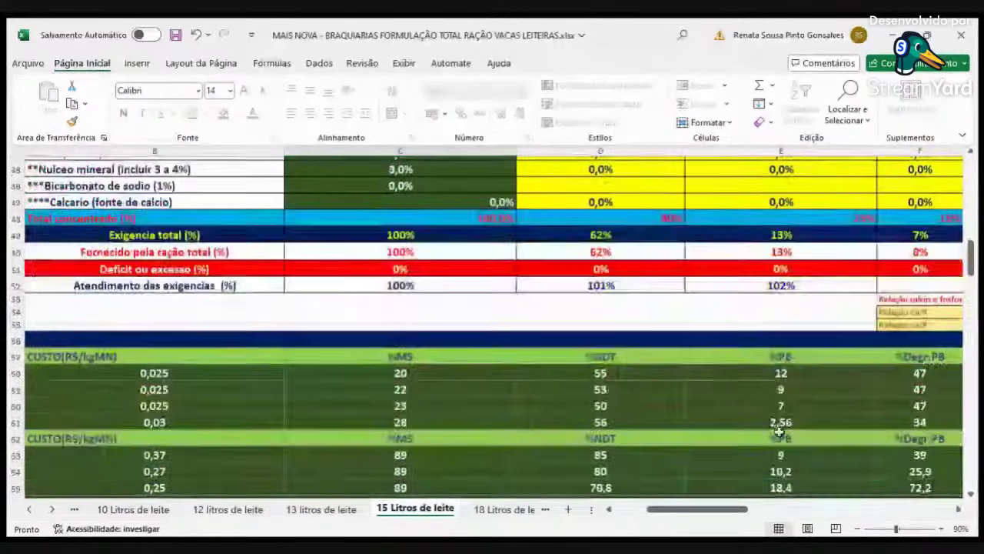
scroll(777, 430, "down", 5)
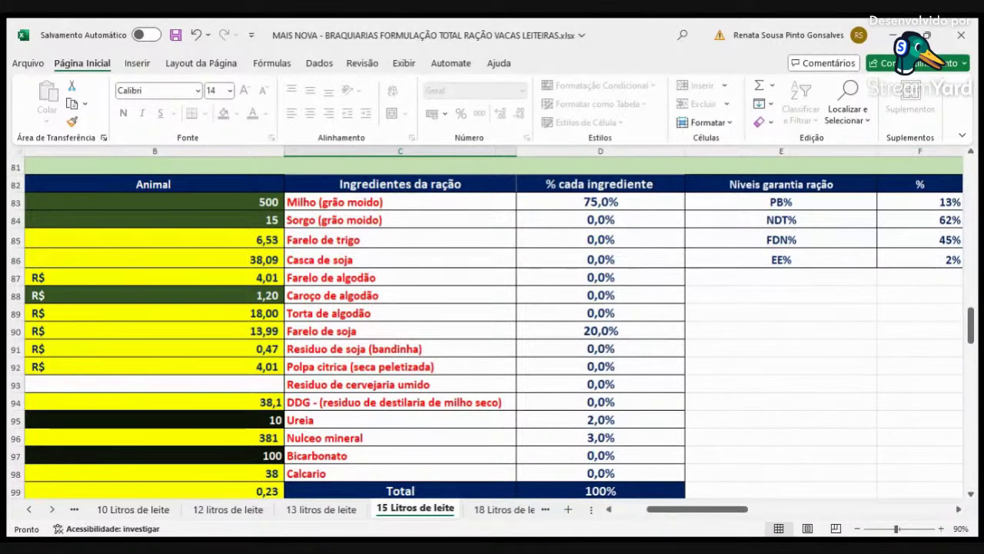
scroll(635, 517, "left", 5)
scroll(631, 427, "up", 9)
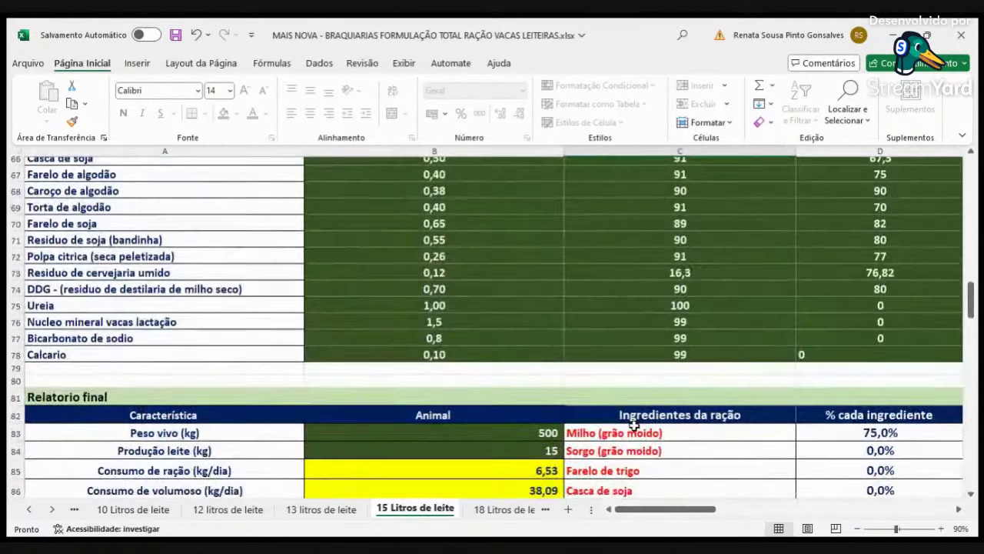
scroll(631, 427, "up", 16)
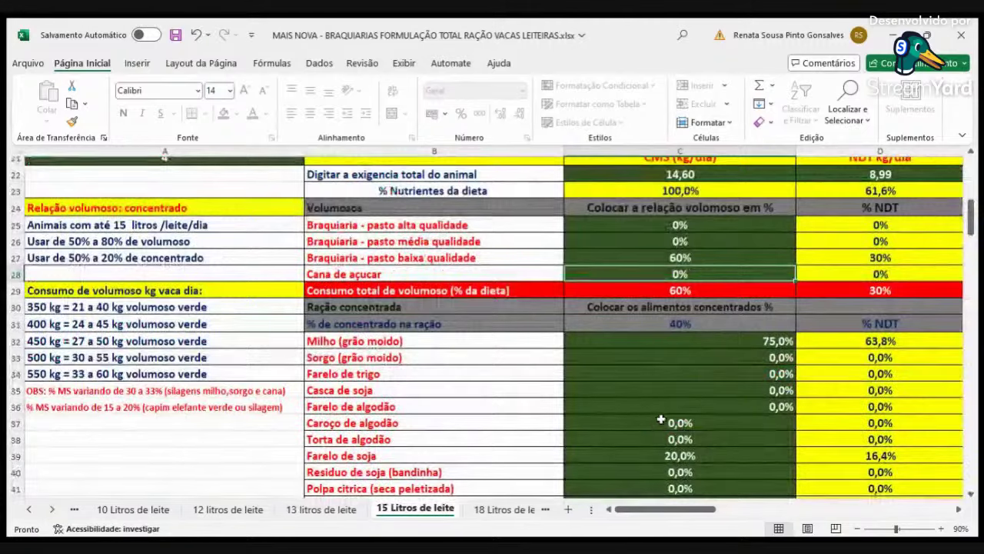
scroll(671, 413, "up", 2)
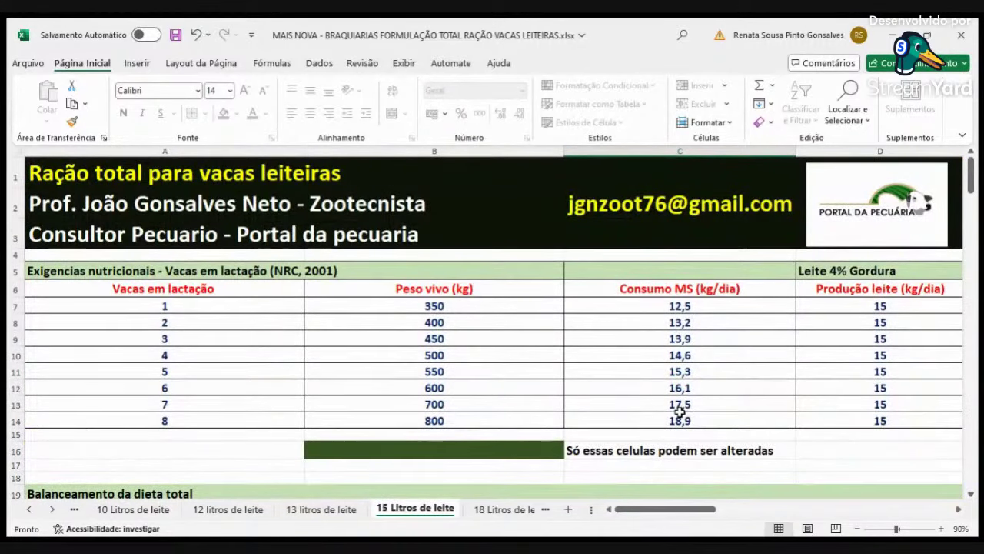
- Switch to the "20 litros de leite" sheet and set "Braquiaria - pasto alta qualidade" to 75% of the diet
left_click(484, 511)
left_click(492, 510)
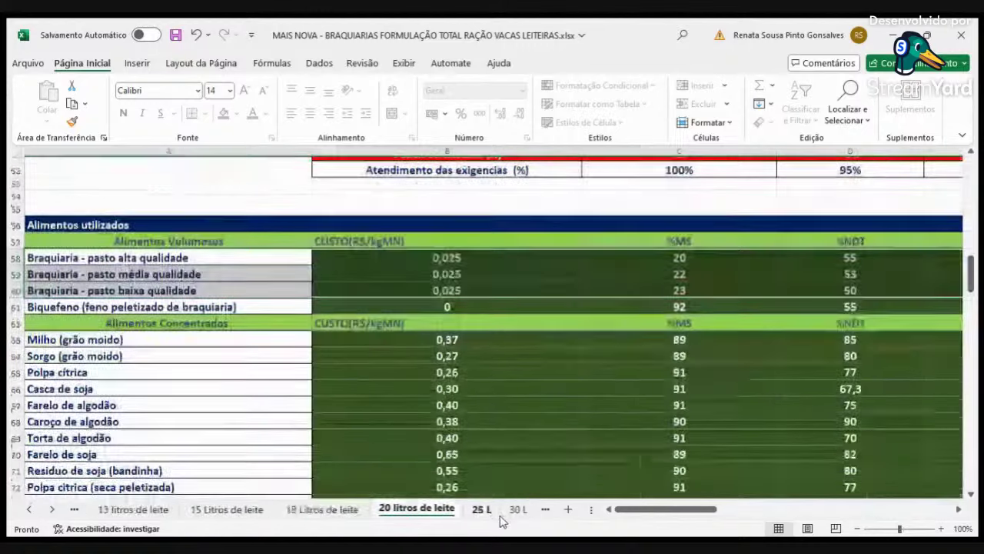
scroll(566, 390, "up", 9)
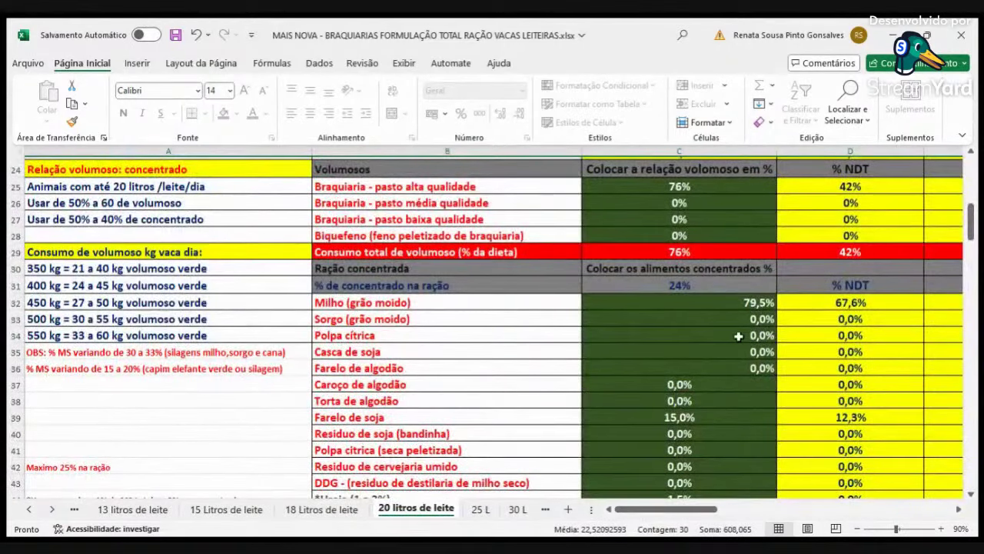
scroll(742, 336, "down", 5)
scroll(750, 230, "up", 4)
scroll(754, 250, "up", 2)
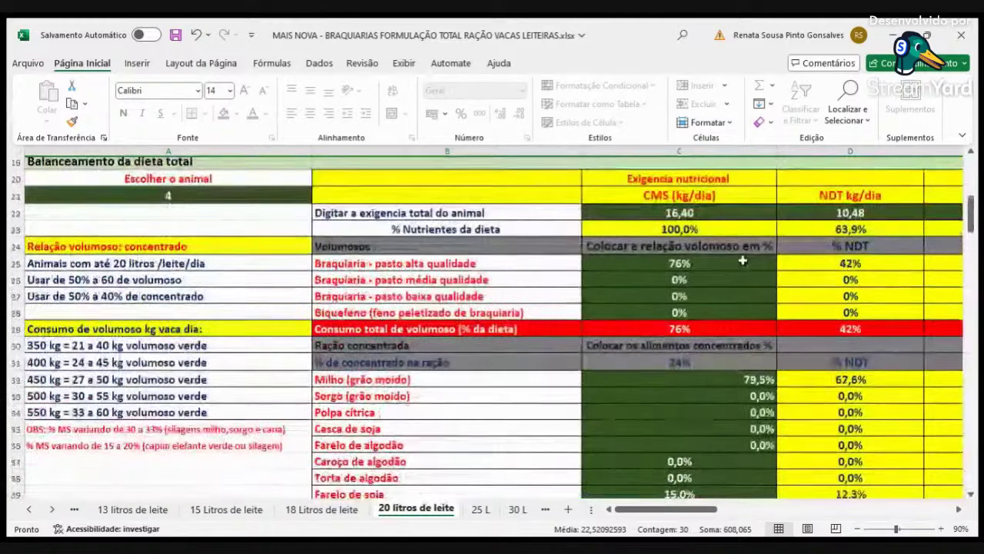
left_click(690, 264)
type("75")
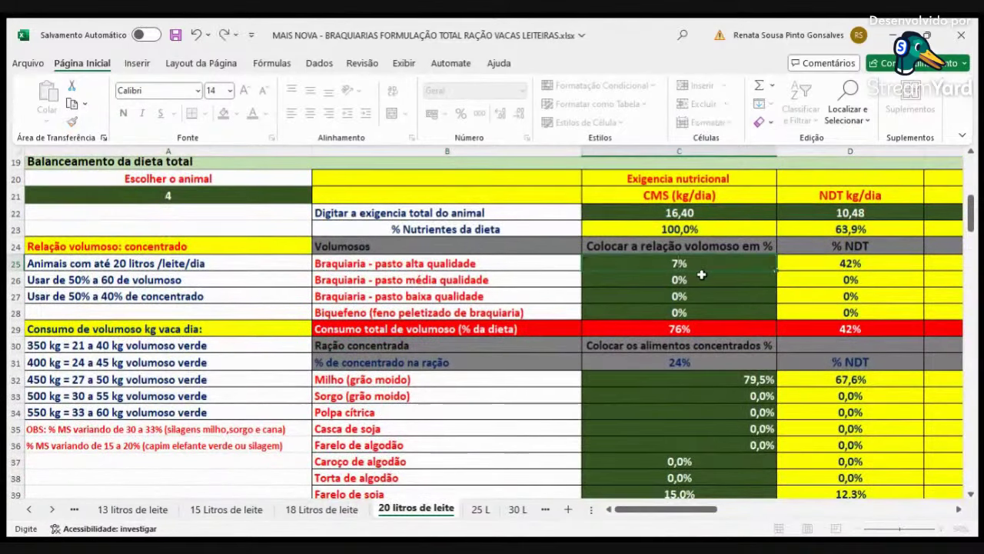
key("Return")
- Copy the 500 kg cow's CMS, NDT, PB, PDR, Ca and P requirements into the "Digitar a exigencia total do animal" row
scroll(715, 247, "up", 5)
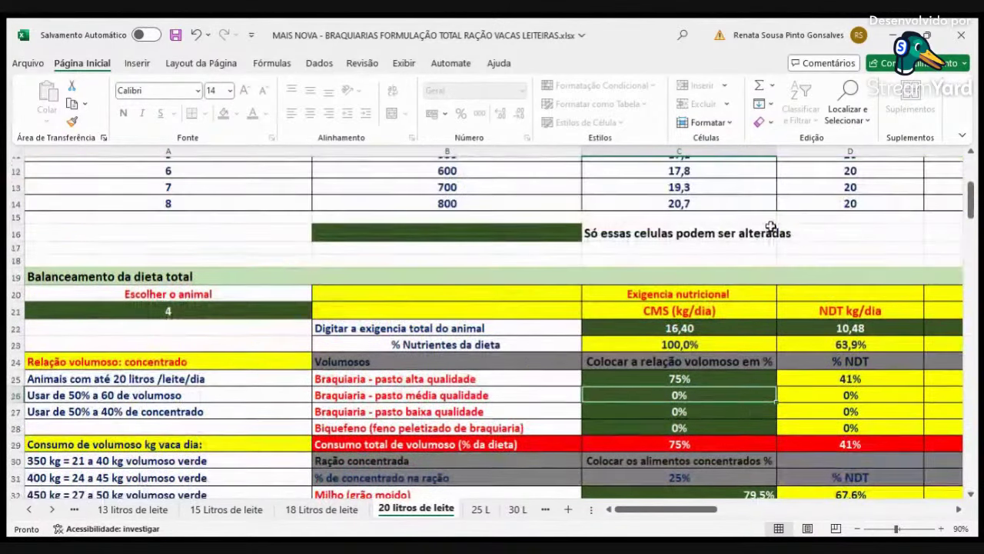
left_click(252, 257)
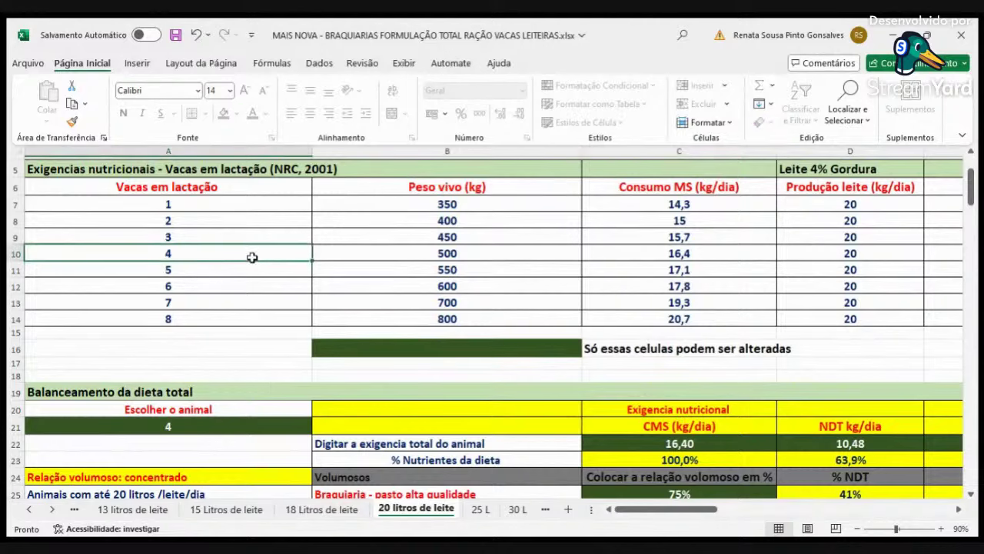
key("Right")
key("Right")
key("Right")
key("Right")
key("Right")
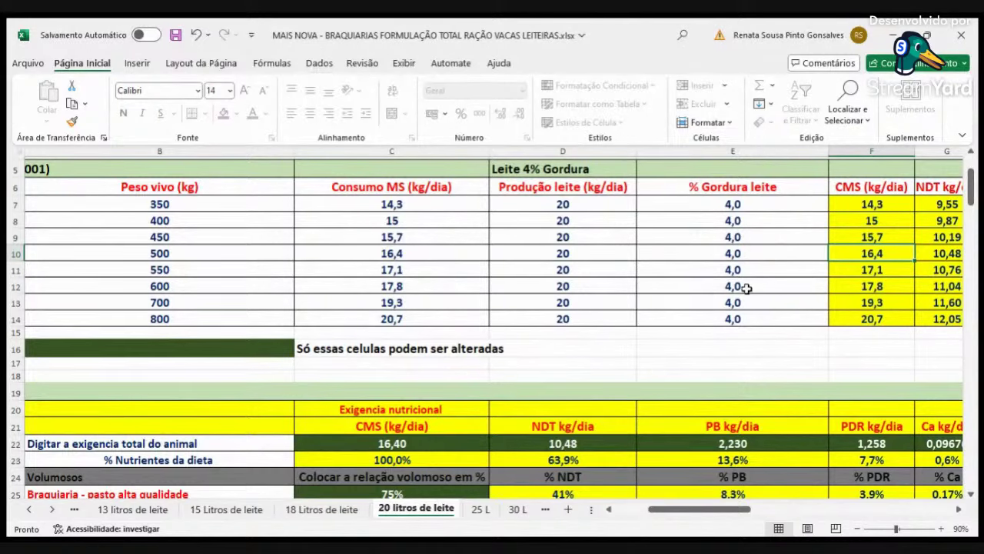
key("ctrl+shift+Right")
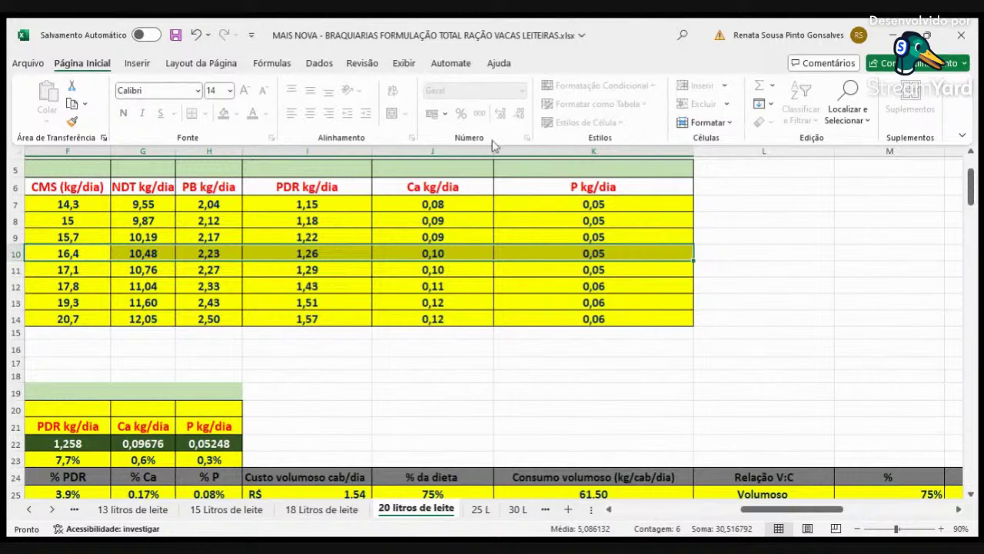
key("ctrl+c")
scroll(422, 442, "left", 4)
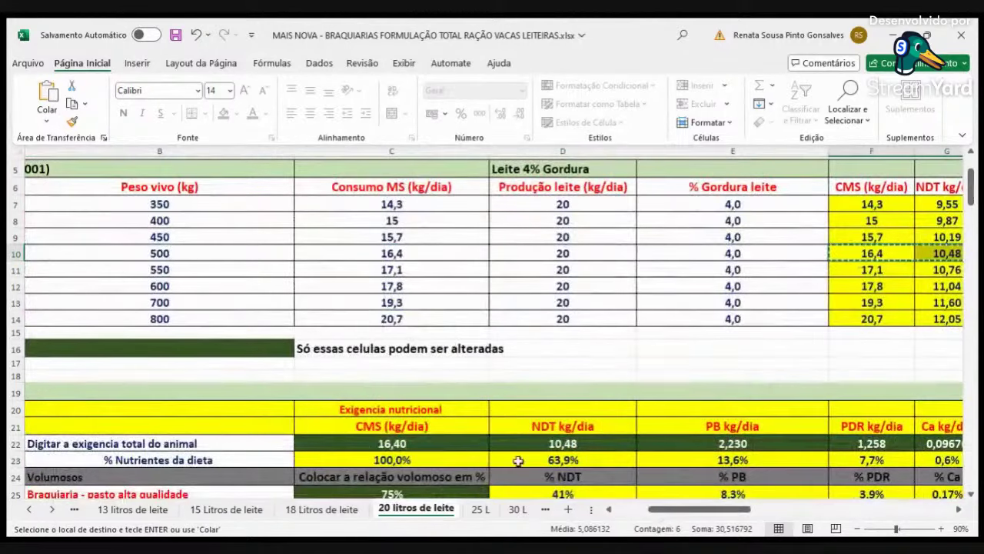
left_click(422, 442)
key("ctrl+v")
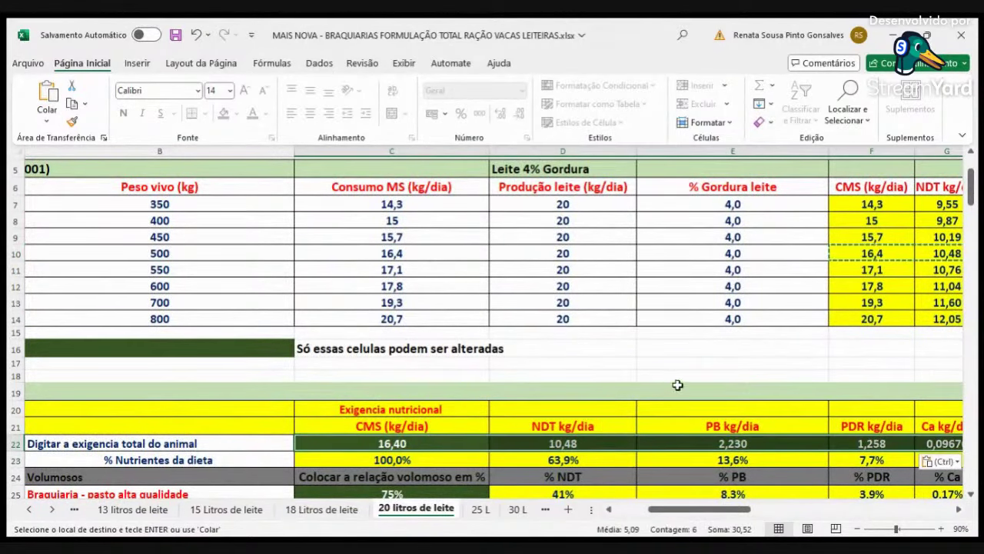
- Set "Braquiaria - pasto alta qualidade" to 70% of the diet and check the NDT and PB coverage rows
scroll(661, 386, "down", 2)
scroll(627, 395, "down", 6)
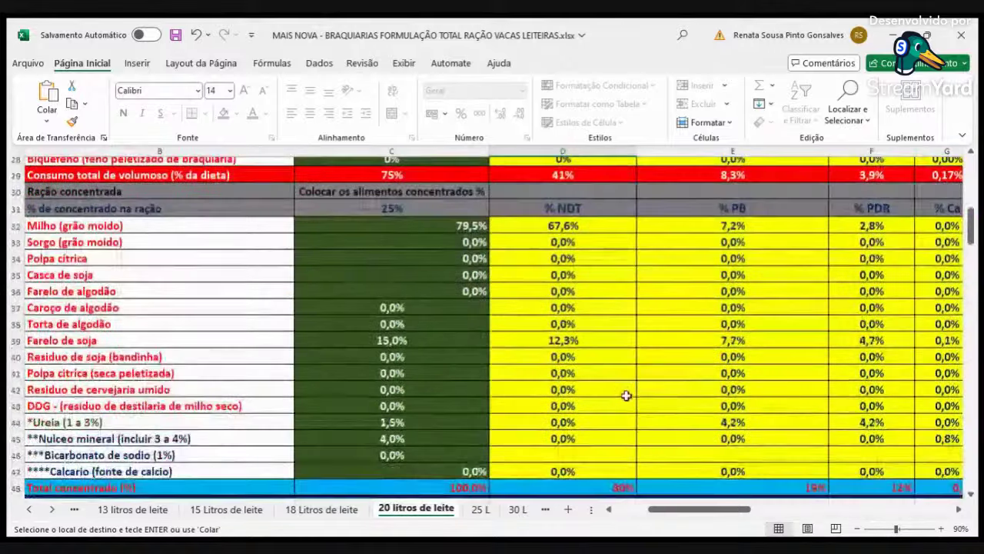
scroll(626, 395, "down", 2)
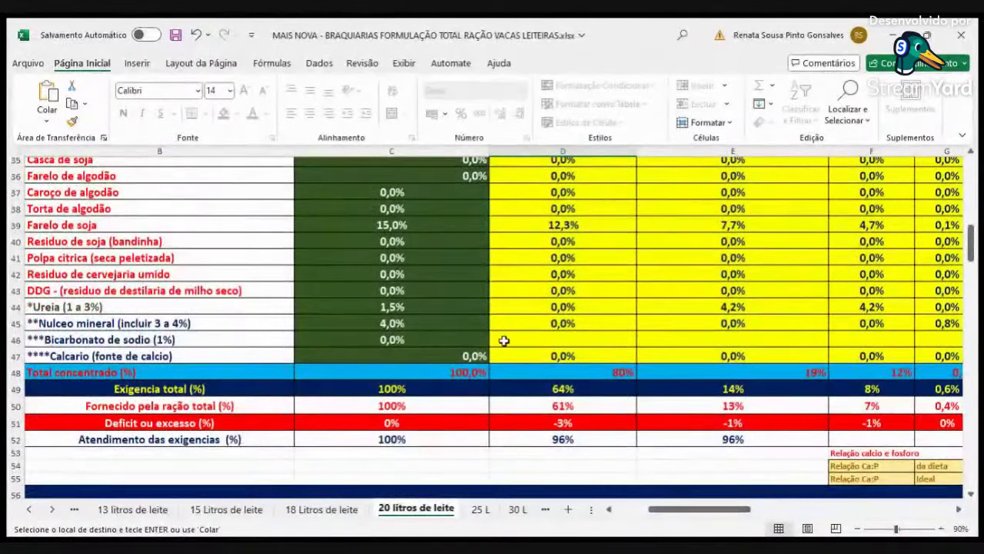
scroll(504, 341, "up", 5)
left_click(416, 227)
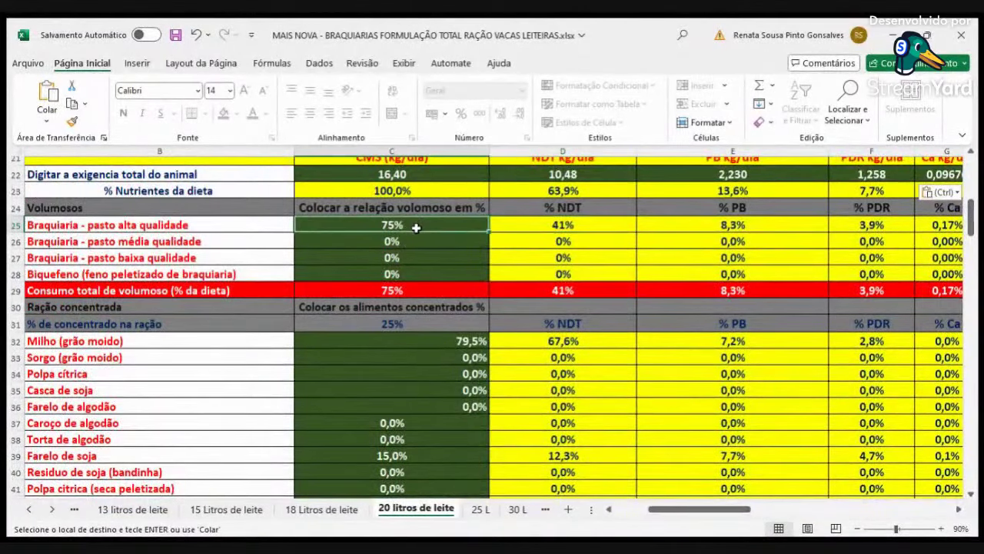
type("70")
key("Return")
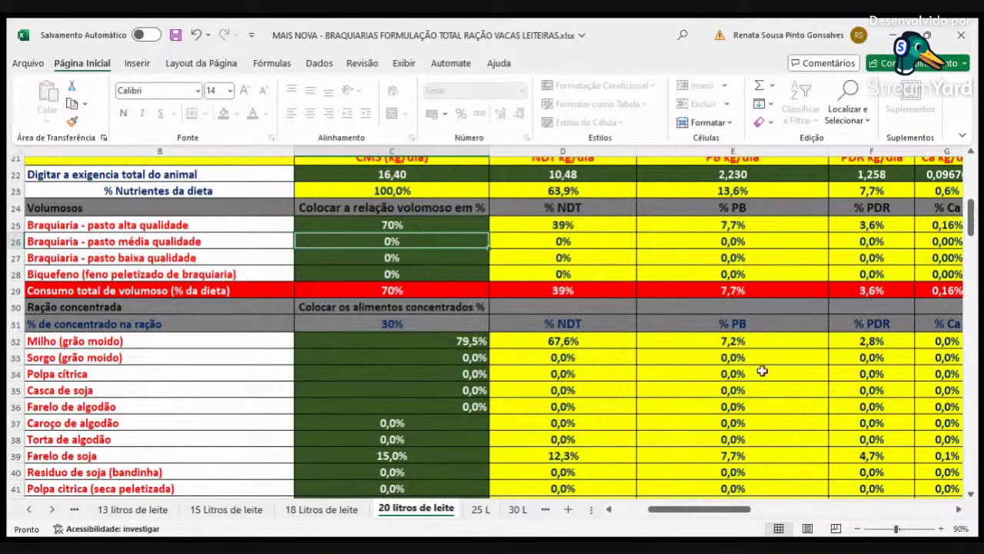
scroll(762, 371, "down", 4)
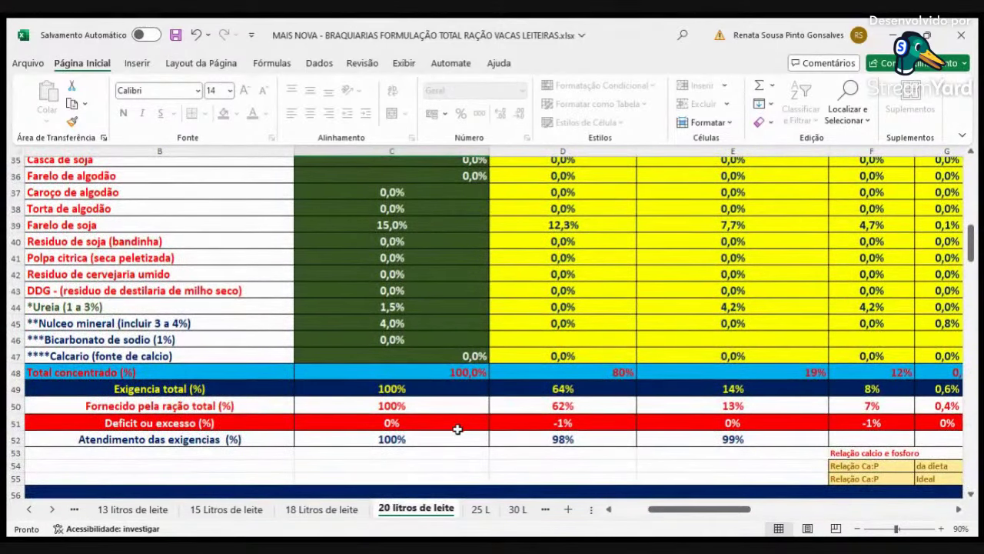
- Try "Farelo de soja" at 17% of the concentrate
scroll(459, 429, "up", 1)
left_click(375, 263)
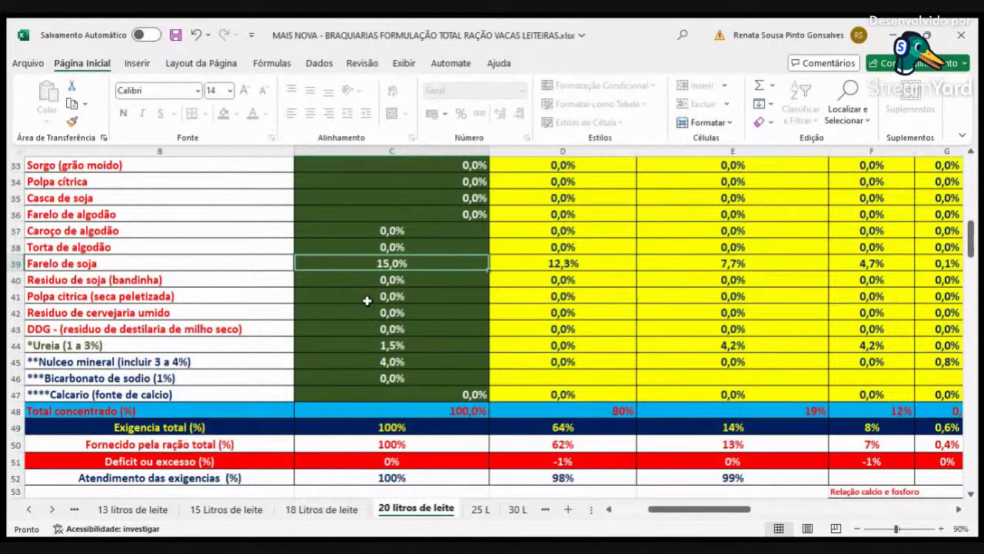
type("17")
key("Return")
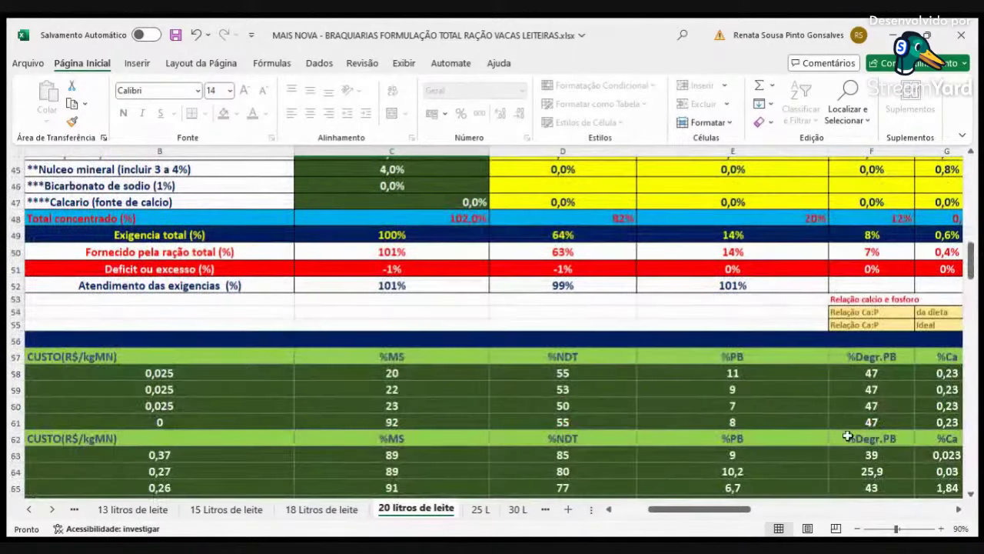
- Set the %PB of the high-quality Brachiaria pasture to 12 in the feed composition table
scroll(715, 381, "down", 4)
left_click(715, 377)
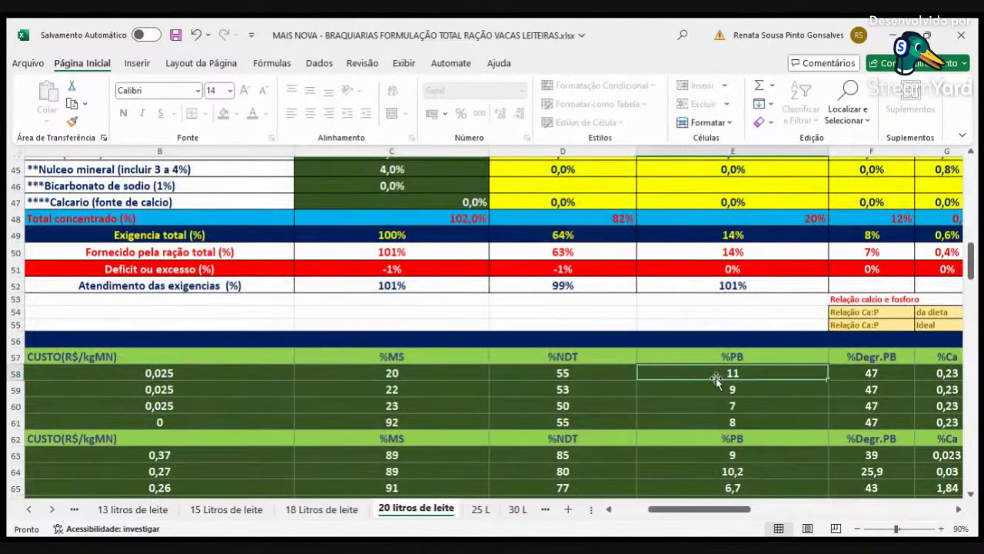
type("12")
key("Return")
key("Up")
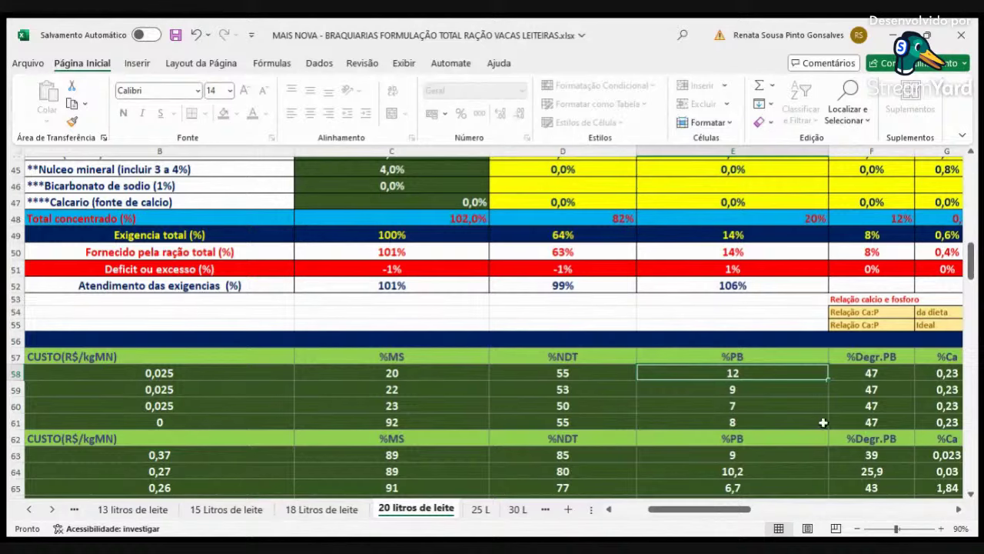
- Set "Farelo de soja" back to 15% of the concentrate
scroll(607, 331, "up", 4)
left_click(423, 258)
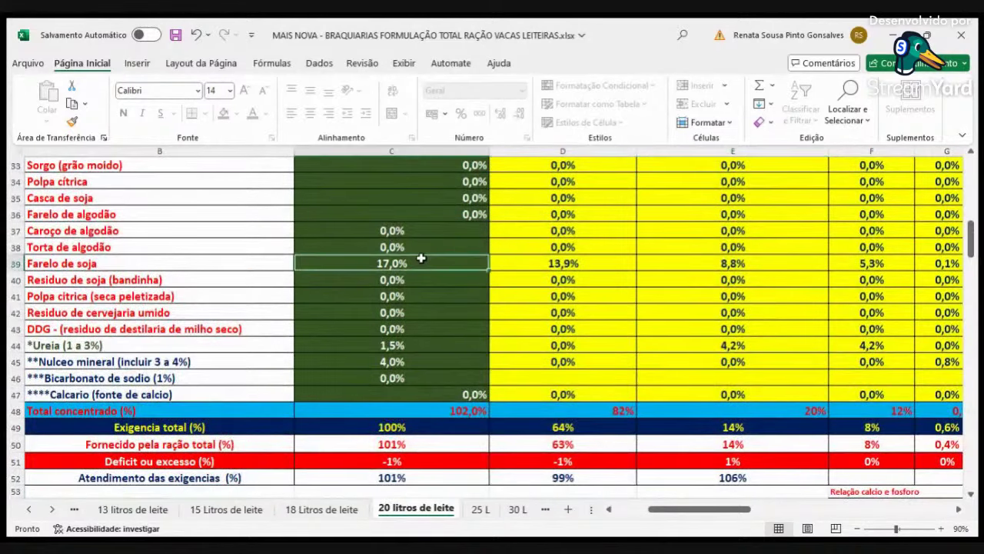
type("15")
key("Return")
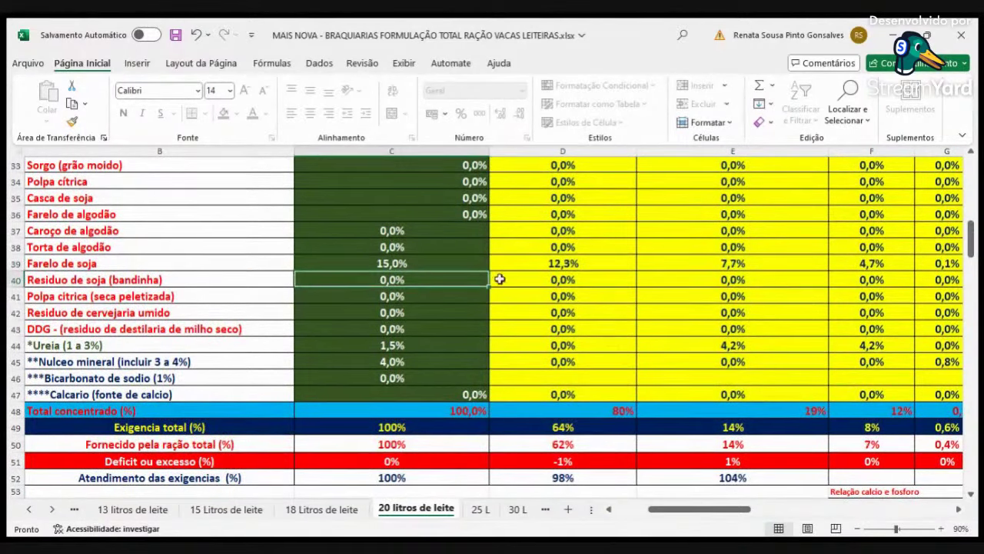
- Set "Ureia" to 2% of the concentrate on the 20-litre sheet
scroll(510, 286, "down", 2)
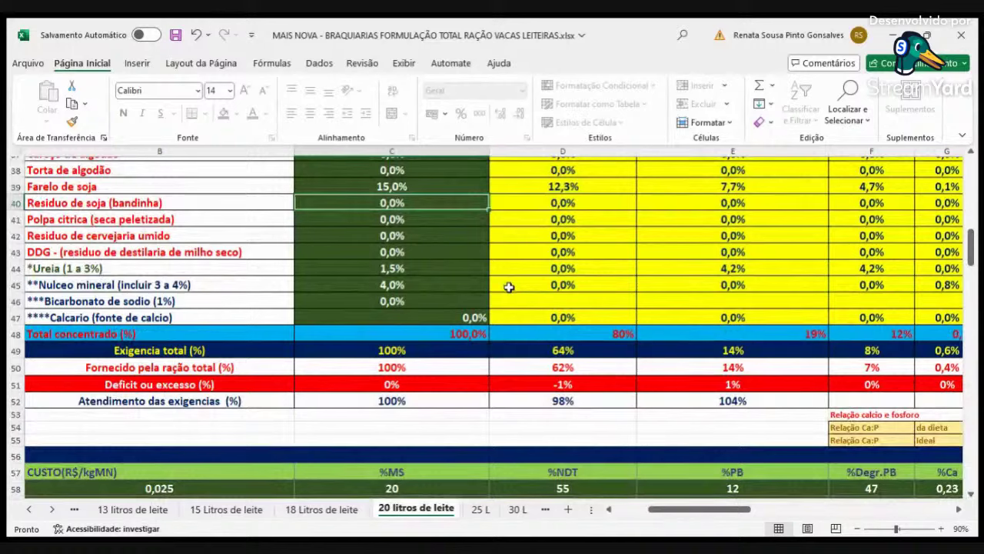
scroll(509, 287, "up", 2)
left_click(439, 187)
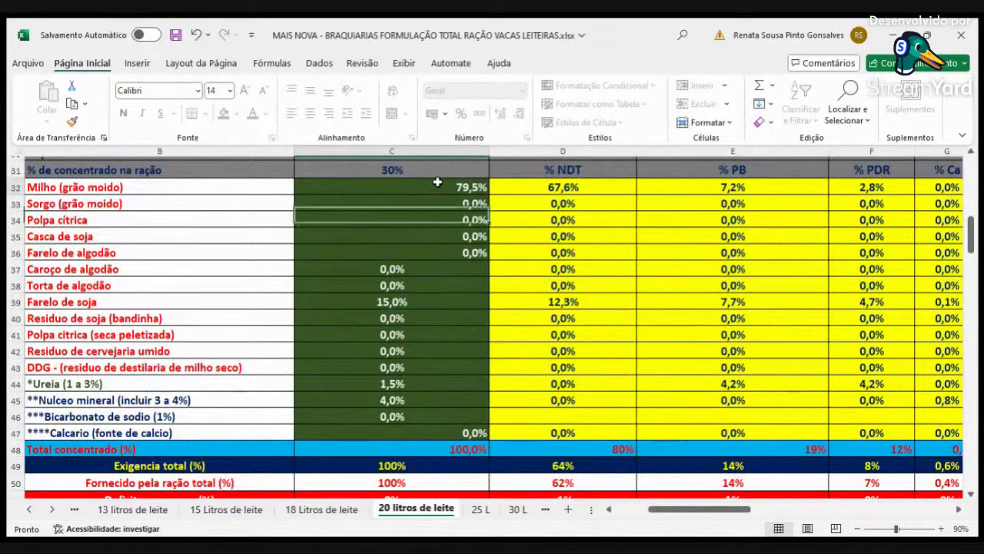
scroll(537, 354, "down", 2)
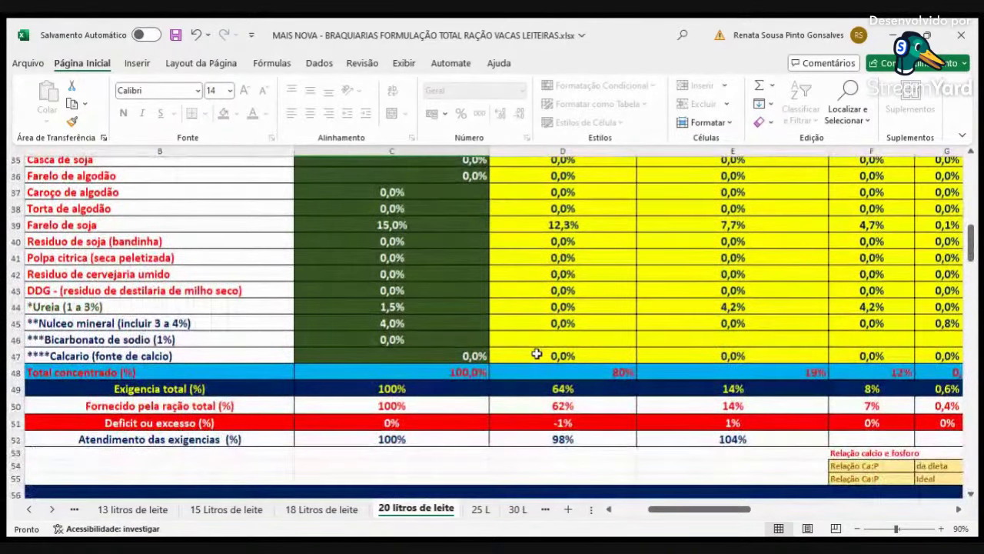
left_click(403, 308)
type("2")
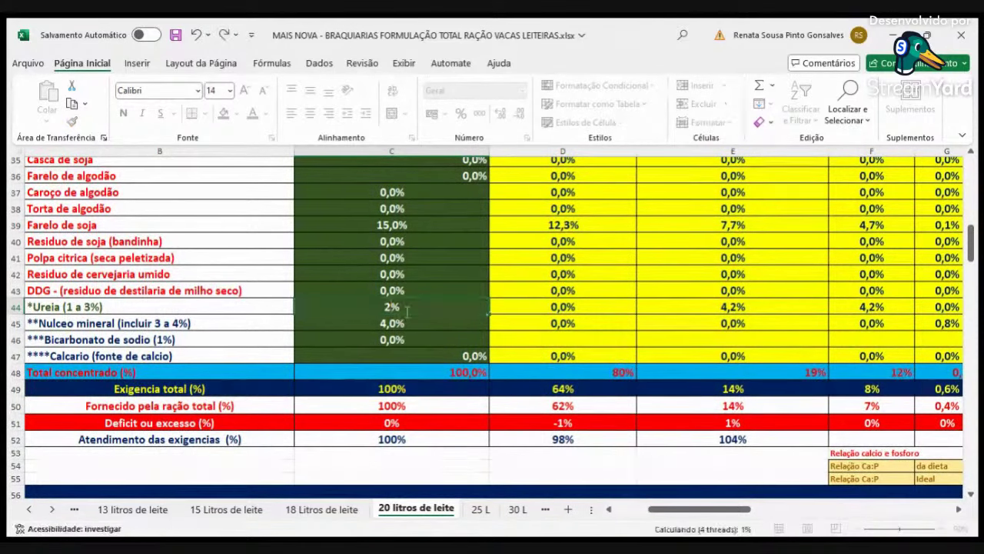
key("Return")
left_click(405, 308)
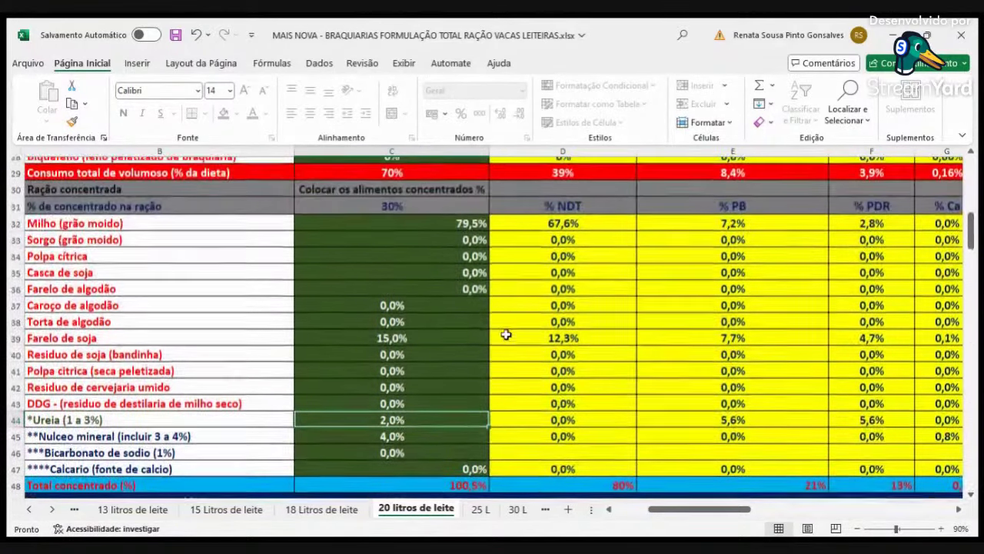
- Try "Milho (grão moido)" at 80% of the concentrate
scroll(510, 336, "up", 3)
left_click(440, 231)
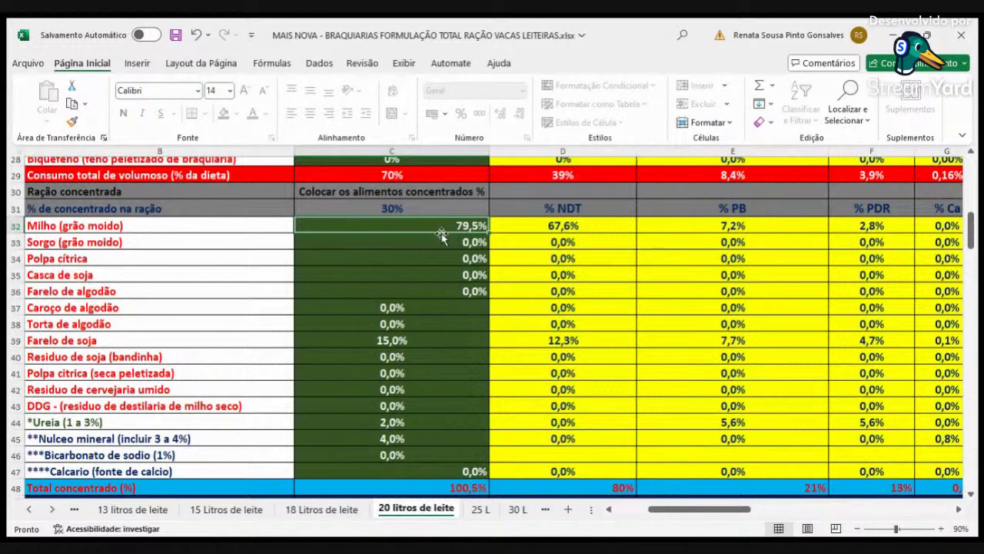
type("80")
key("Return")
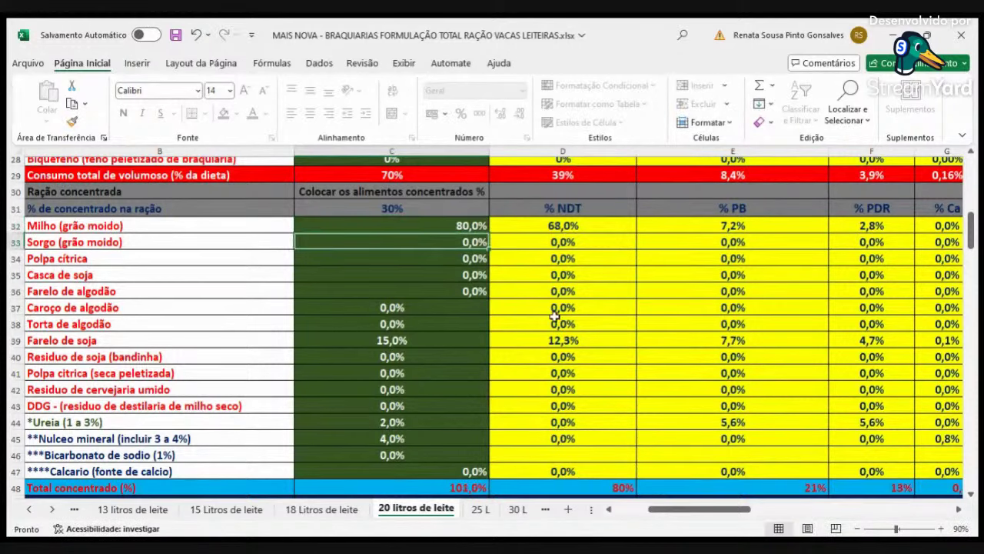
- Try "Farelo de soja" at 14% of the concentrate and check the coverage rows
scroll(554, 315, "down", 2)
left_click(369, 265)
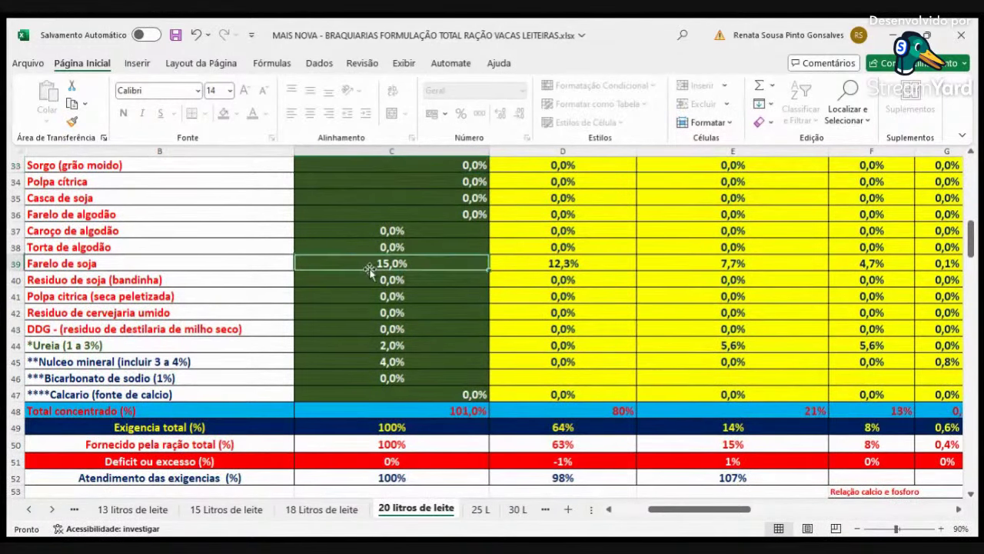
type("14")
key("Return")
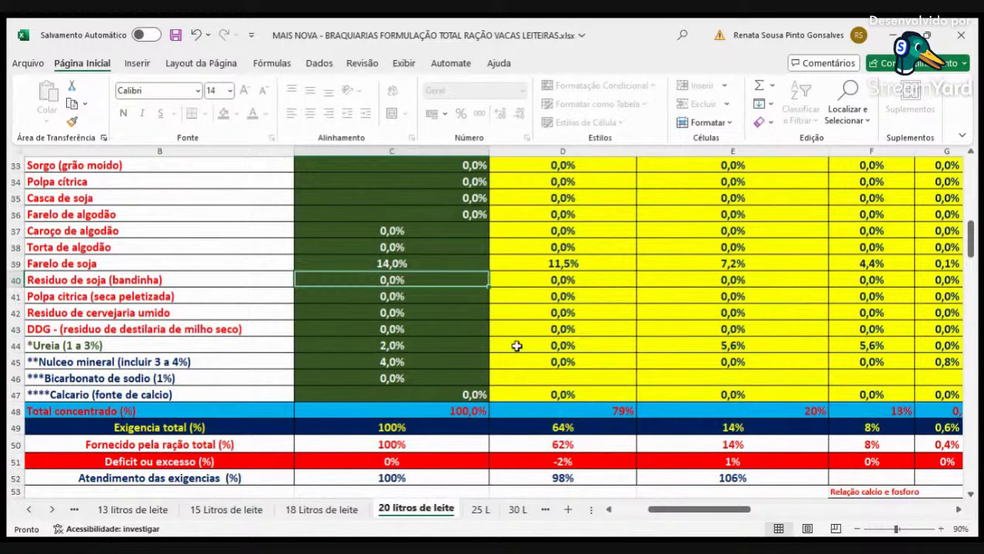
scroll(517, 346, "down", 1)
scroll(517, 346, "up", 1)
- Set "Farelo de soja" to 10% of the concentrate
left_click(412, 264)
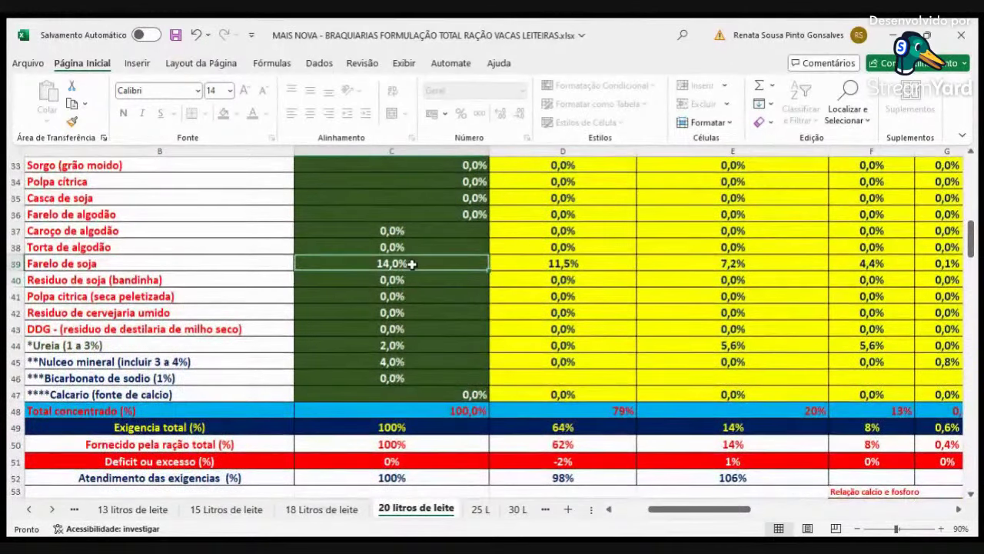
type("1")
key("Return")
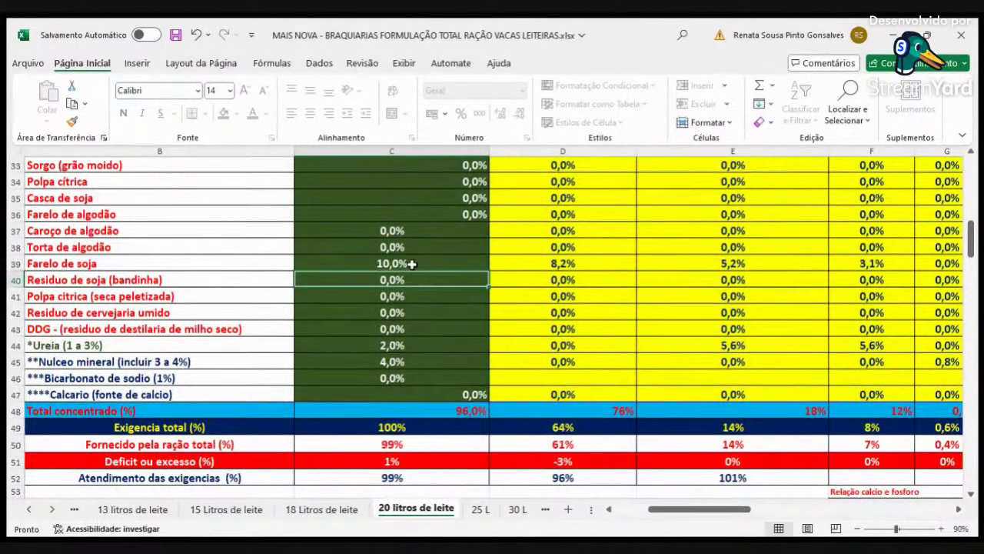
- Set "Milho (grão moido)" to 84% of the concentrate and check the concentrate total and the nutrient coverage rows
key("Up")
key("Up")
key("Up")
key("Up")
key("Up")
key("Up")
key("Up")
key("Up")
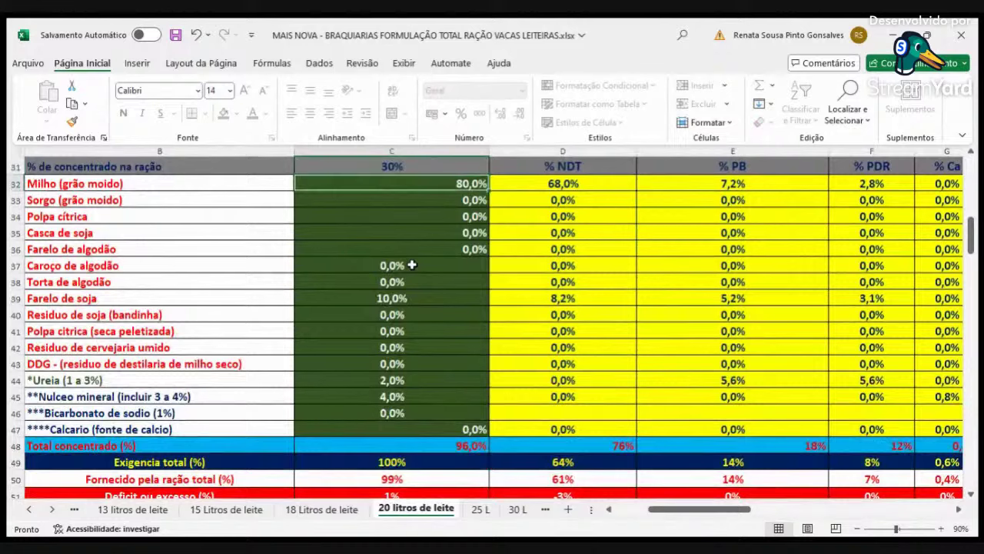
type("84")
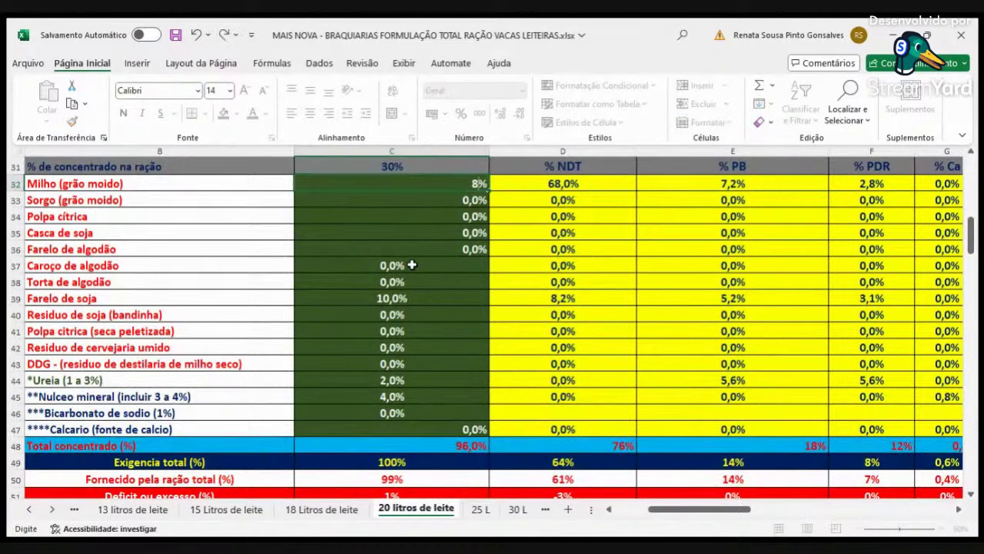
key("Return")
scroll(623, 370, "down", 2)
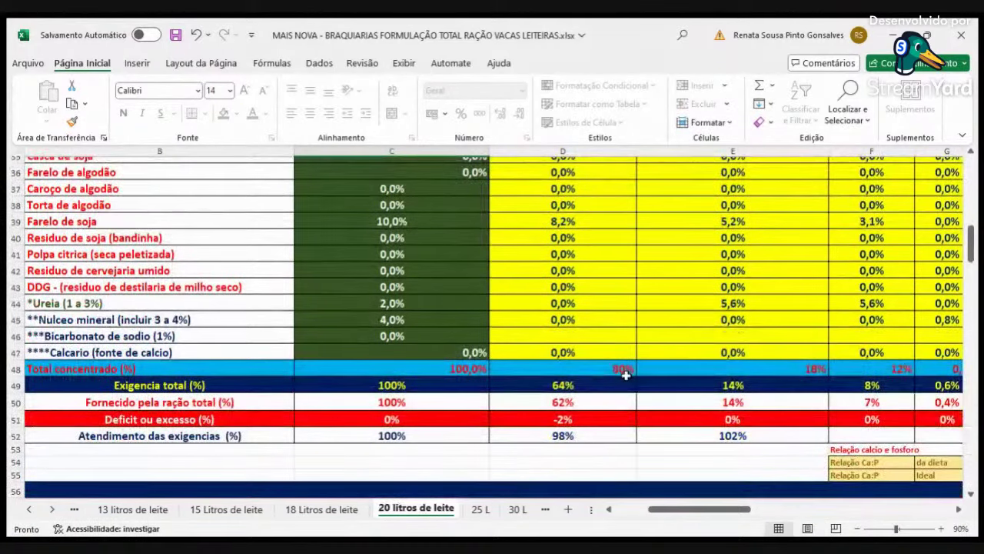
scroll(627, 384, "up", 2)
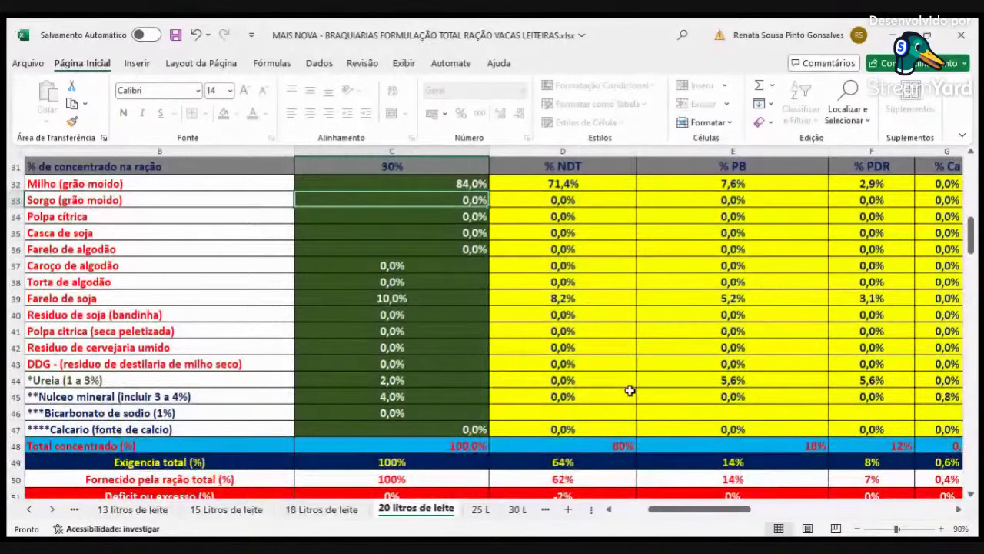
scroll(631, 391, "down", 1)
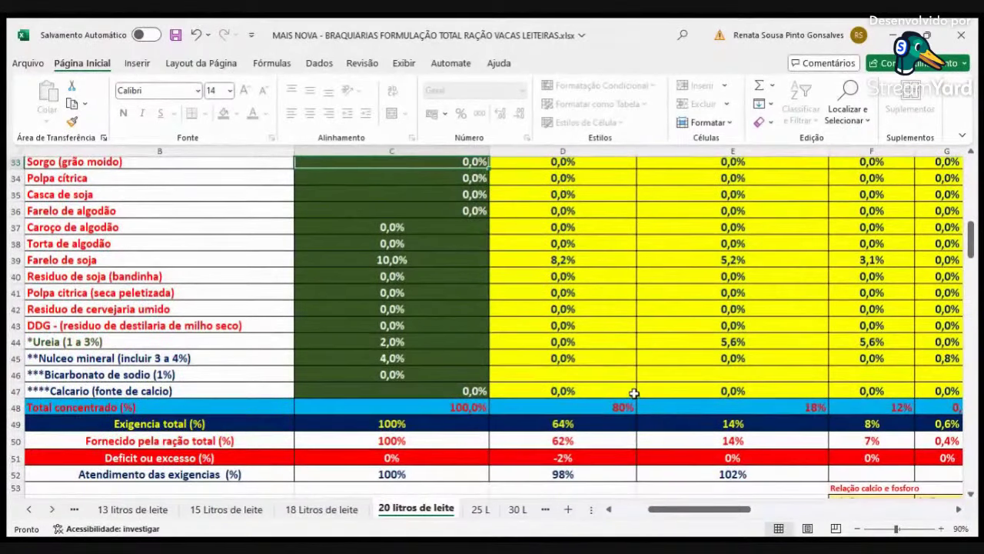
- Try "Braquiaria - pasto alta qualidade" at 69% of the diet and check the NDT and PB coverage
scroll(635, 393, "up", 5)
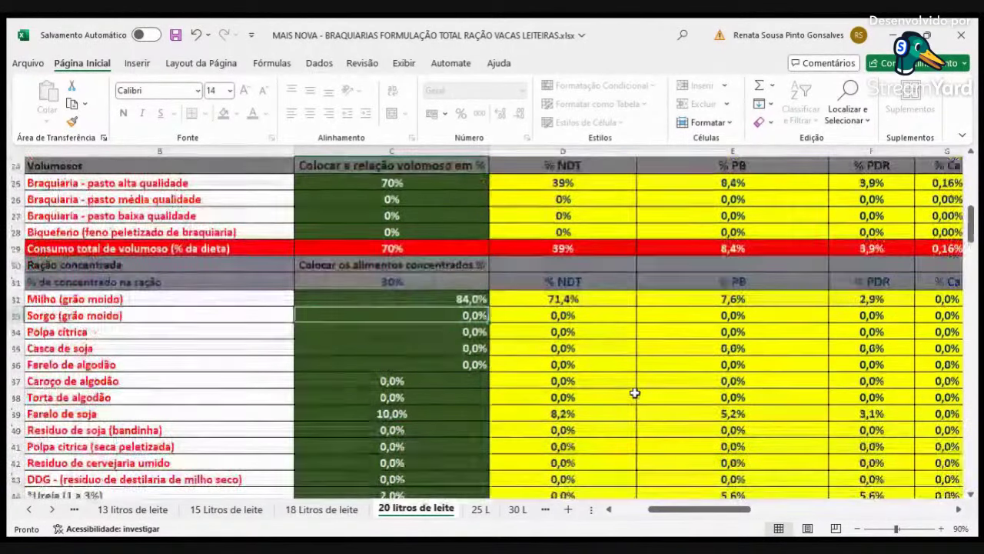
left_click(426, 264)
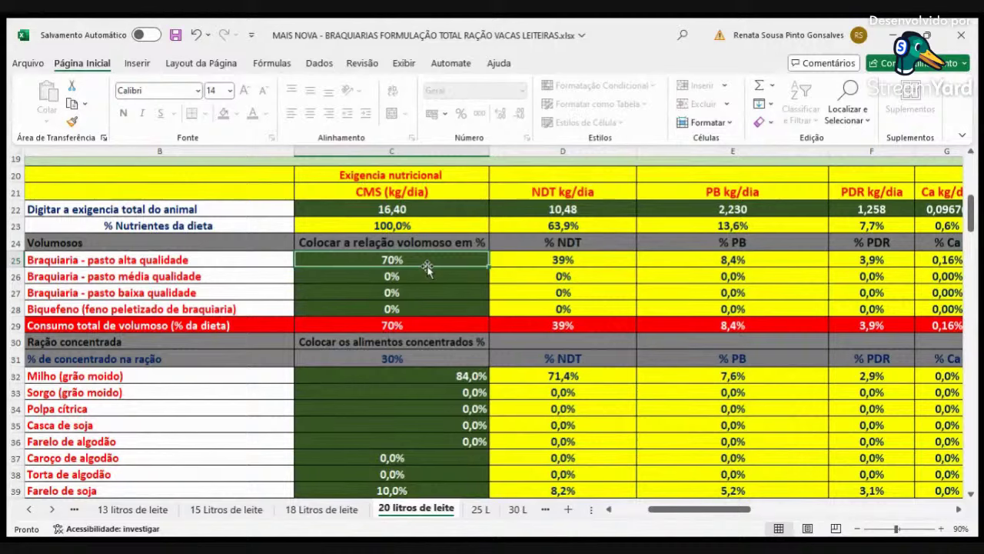
type("69")
key("Return")
scroll(528, 334, "down", 5)
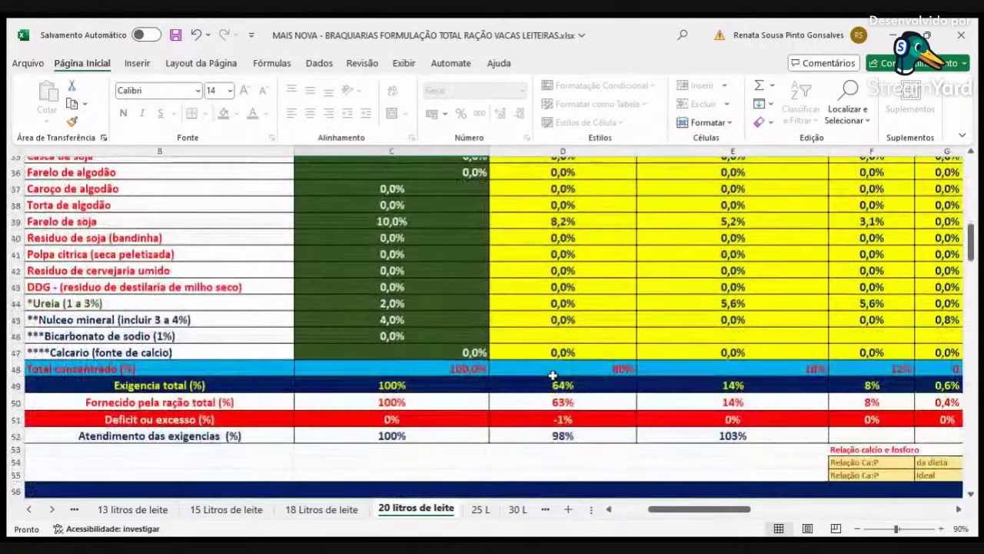
scroll(553, 376, "up", 2)
scroll(555, 378, "down", 1)
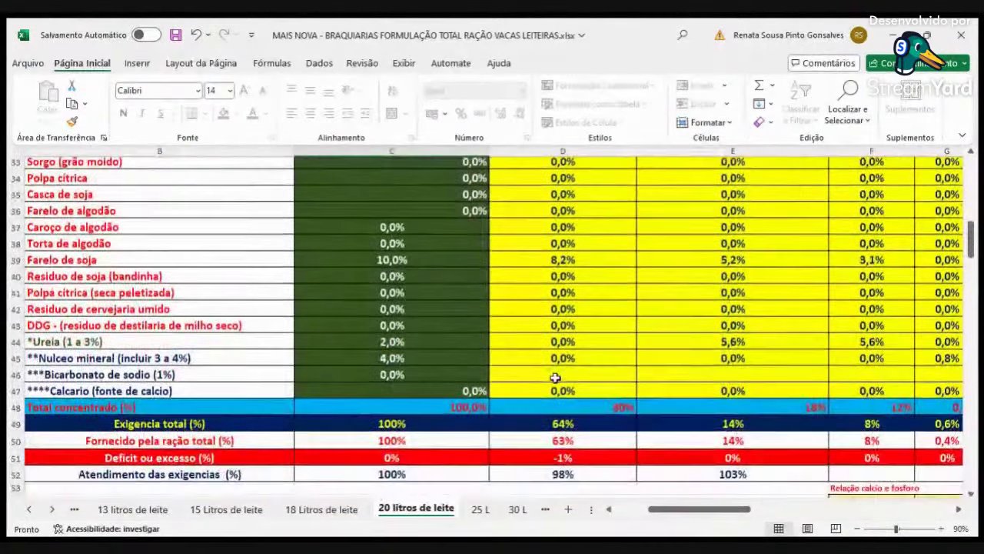
scroll(555, 378, "down", 2)
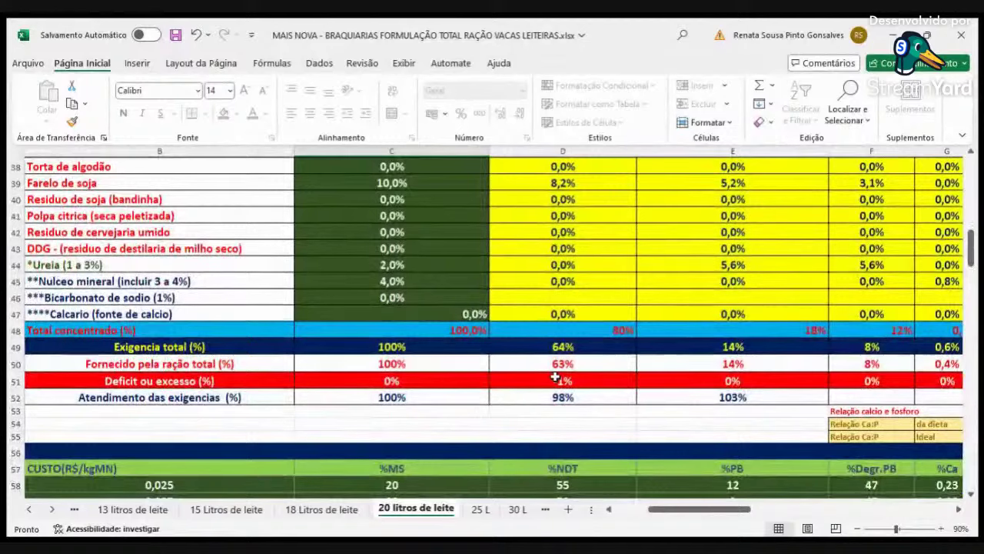
- Set "Braquiaria - pasto alta qualidade" to 65% of the diet and check the NDT and PB coverage
scroll(555, 377, "up", 6)
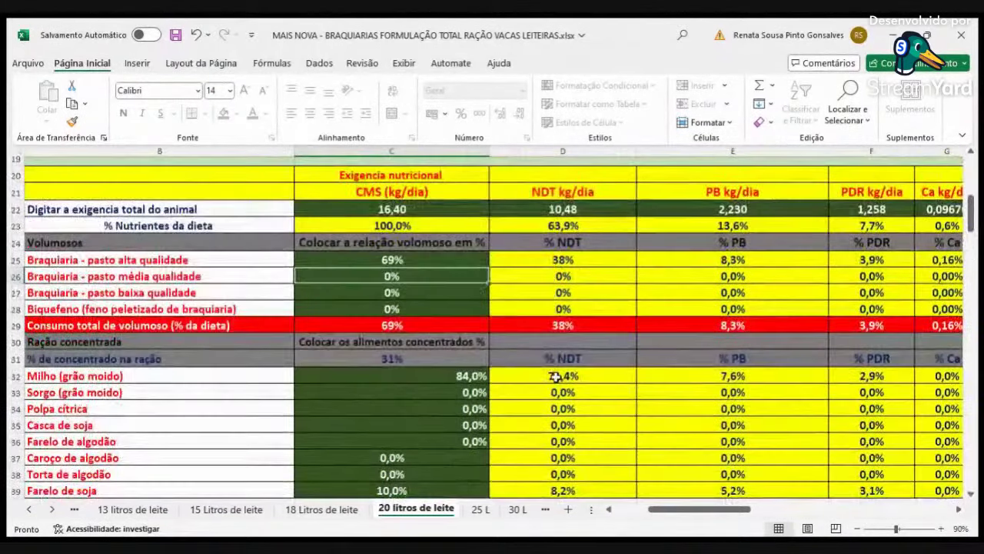
left_click(452, 256)
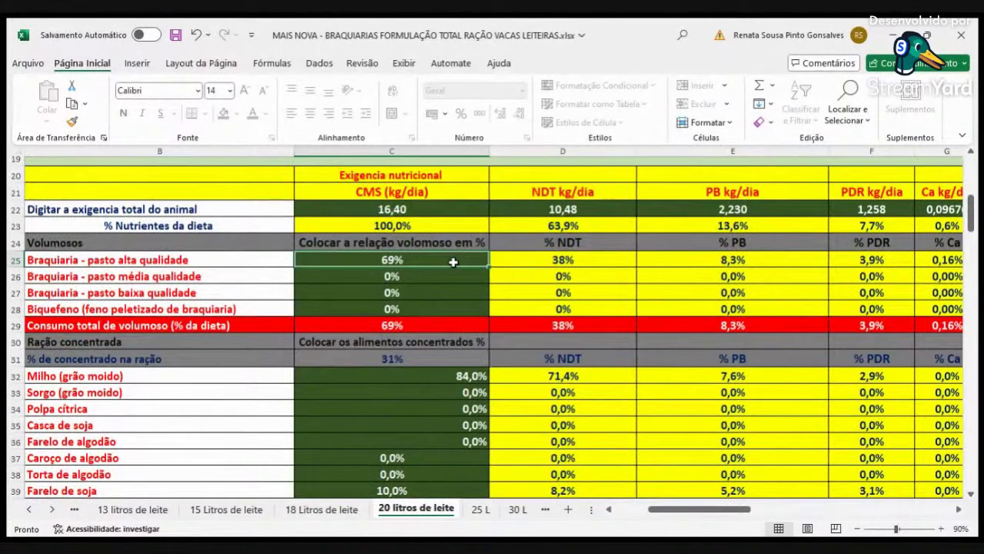
type("65")
key("Return")
scroll(555, 394, "down", 4)
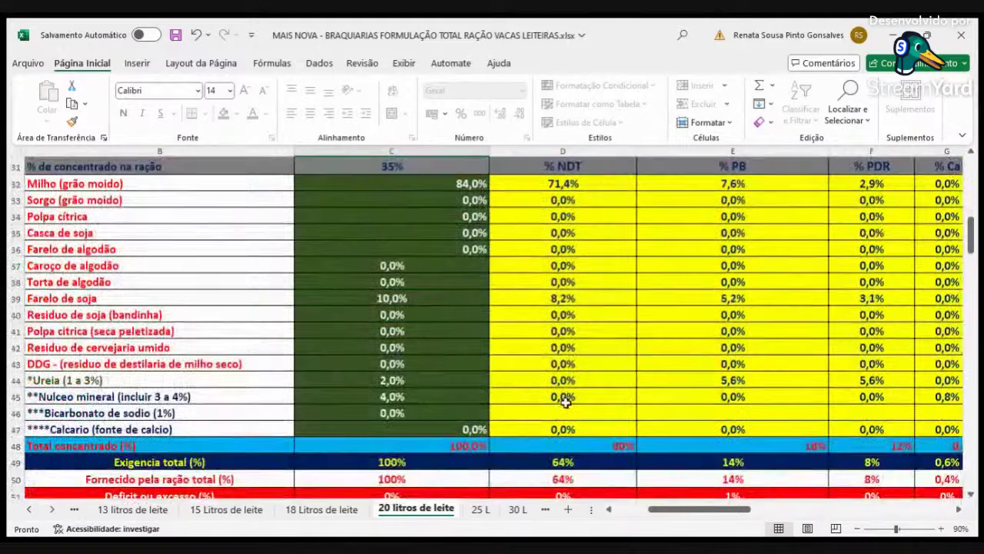
scroll(565, 400, "down", 1)
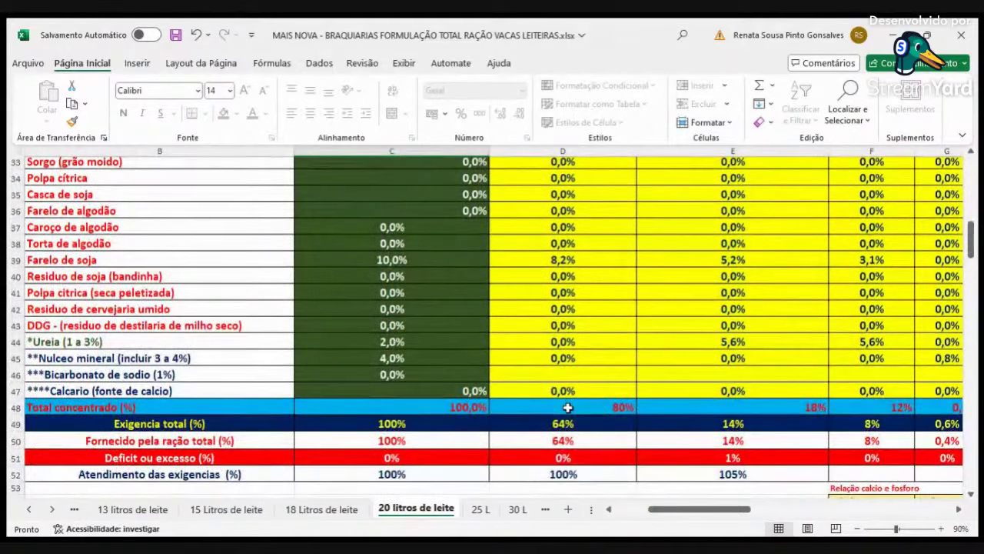
- Try "Ureia" at 1,5% of the concentrate and restore it to 2%
left_click(399, 342)
type("1,5")
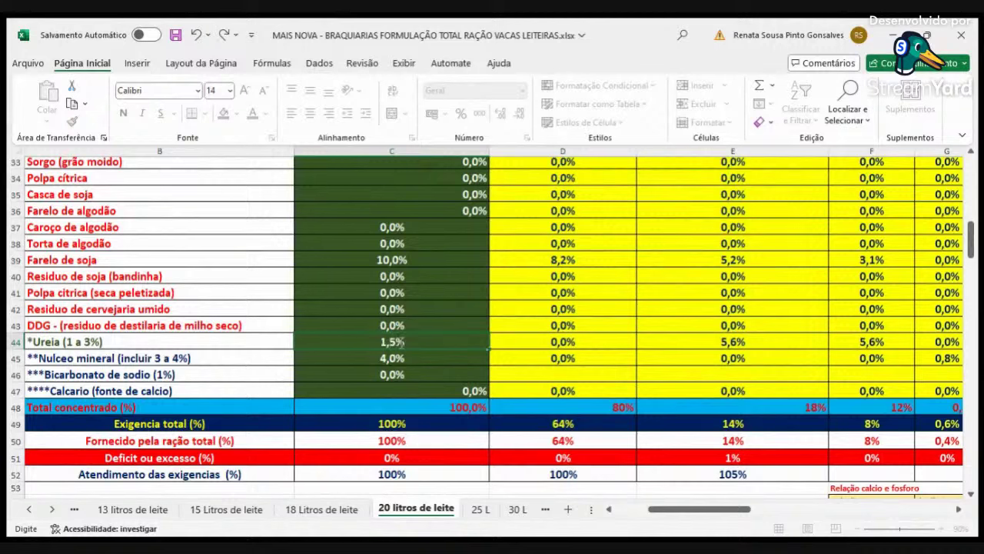
key("Return")
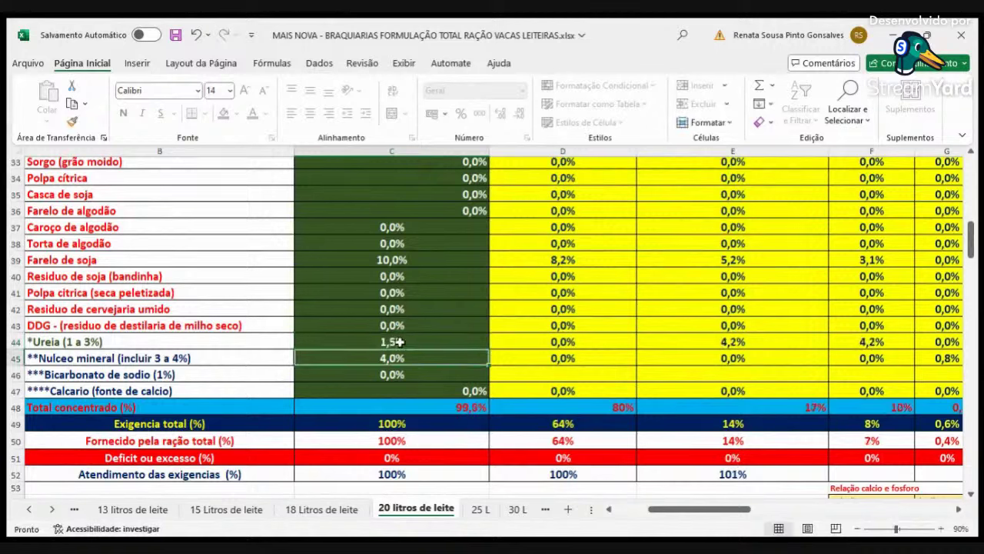
left_click(399, 341)
type("1")
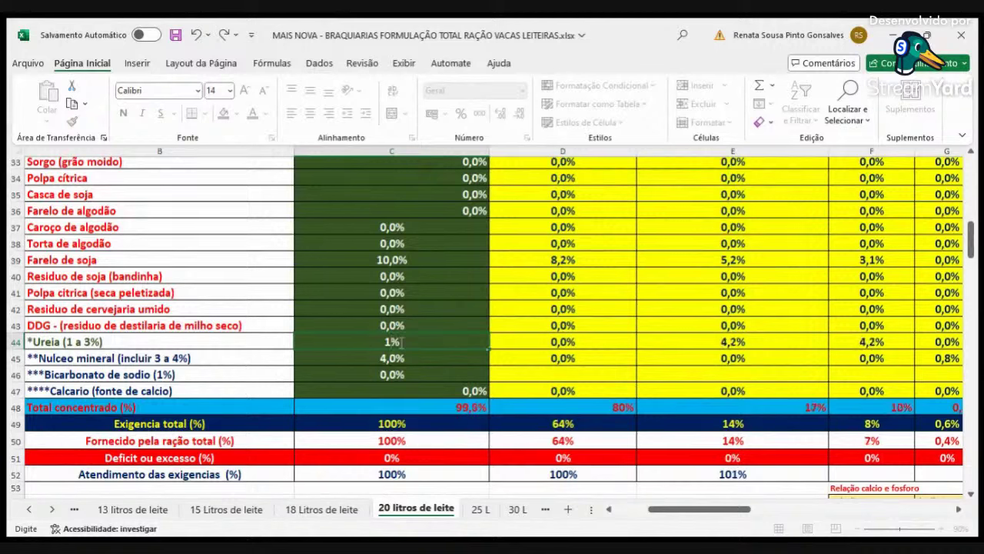
type("2")
key("Return")
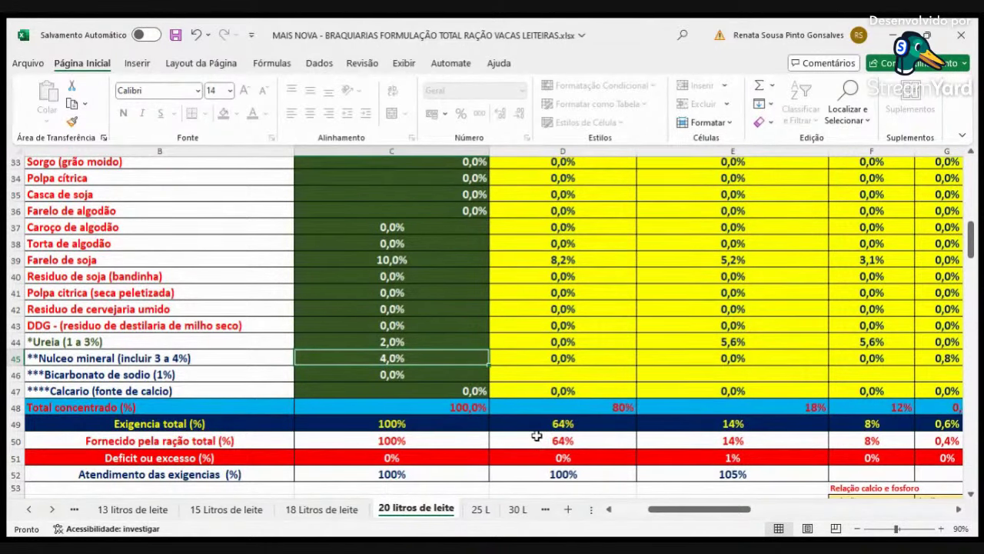
- Review the pasture-to-concentrate ratio, the daily cost per head and the daily consumption for the 20-litre diet
scroll(536, 436, "up", 4)
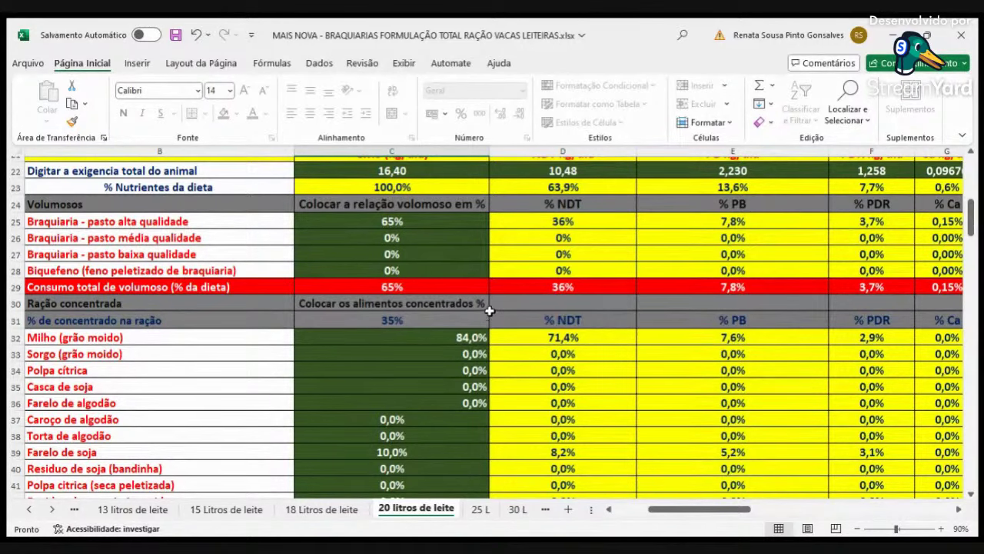
scroll(493, 308, "down", 4)
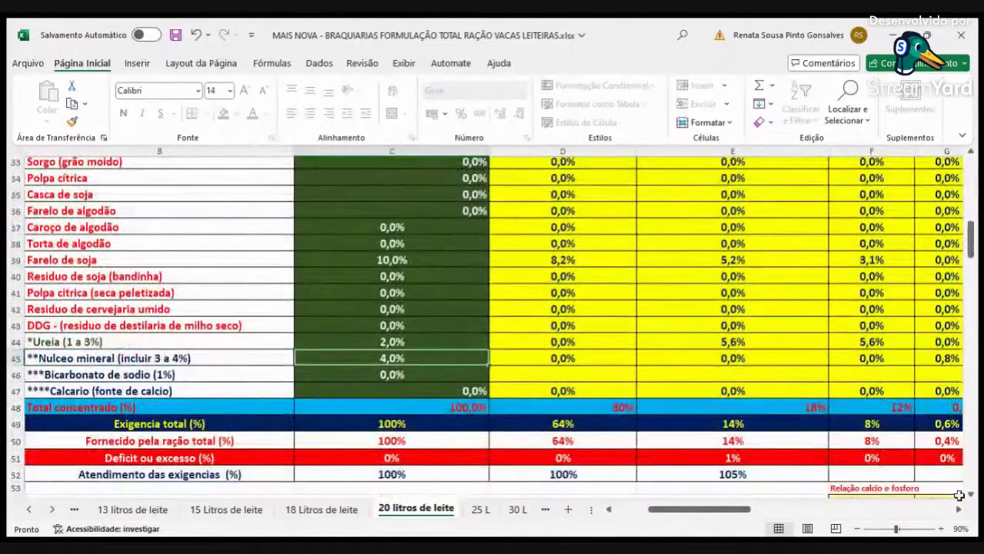
left_click(959, 509)
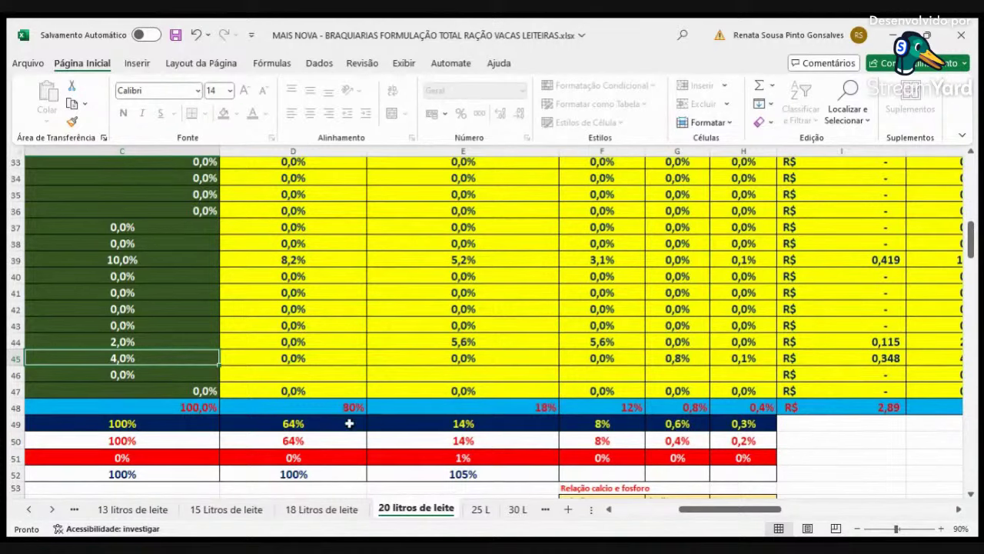
left_click(959, 510)
left_click(959, 511)
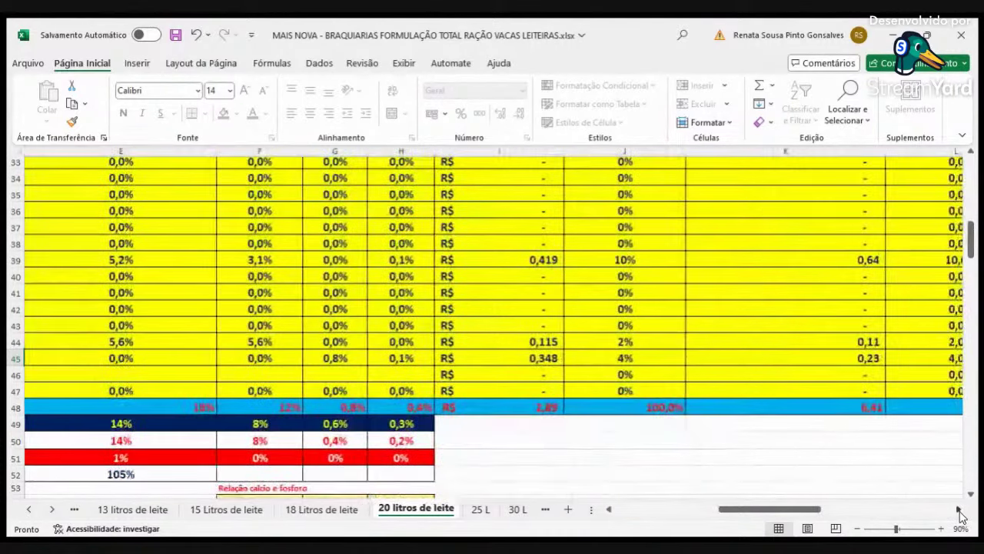
left_click(959, 510)
scroll(676, 428, "up", 3)
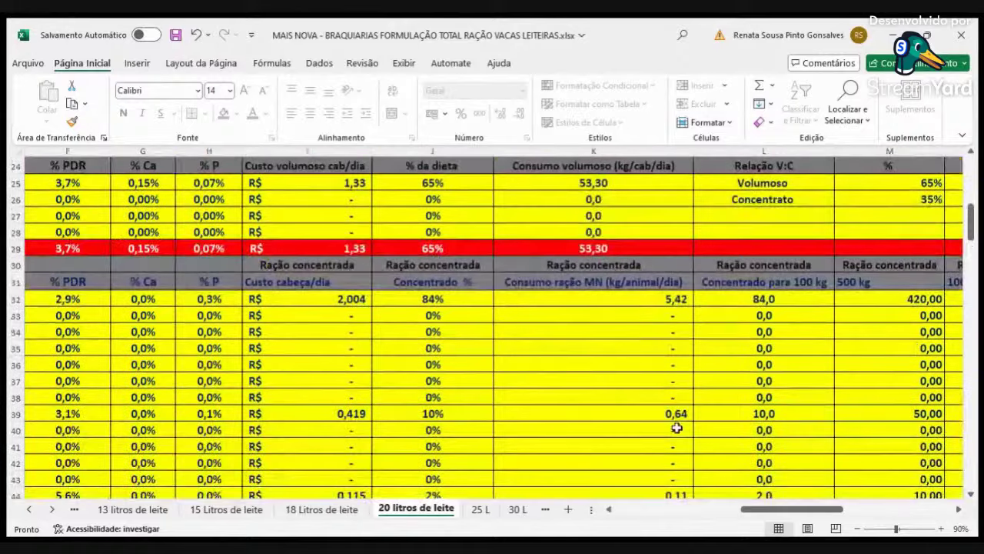
scroll(660, 312, "down", 2)
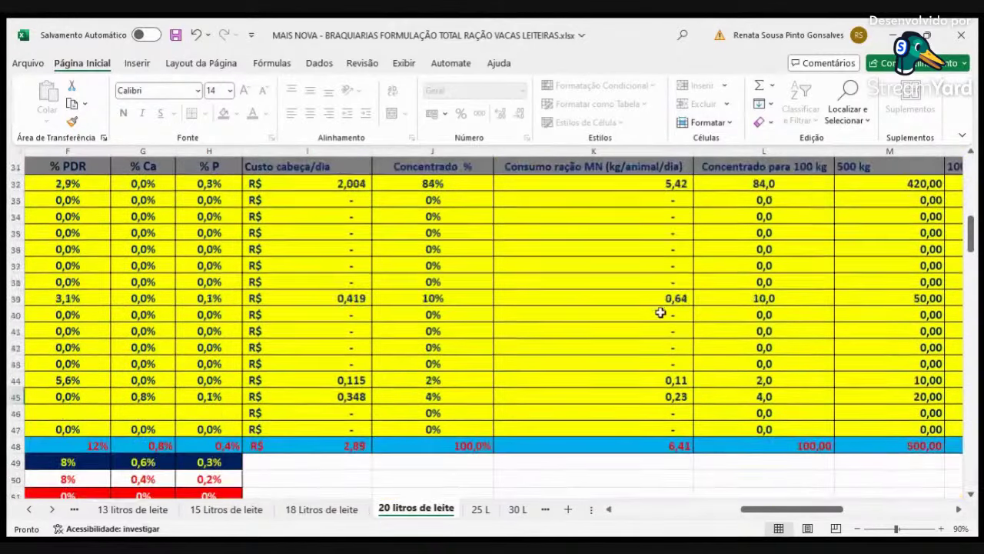
- Review the concentrate cost totals, requirement coverage and final report of the 20-litre diet on high-quality pasture
scroll(660, 315, "down", 1)
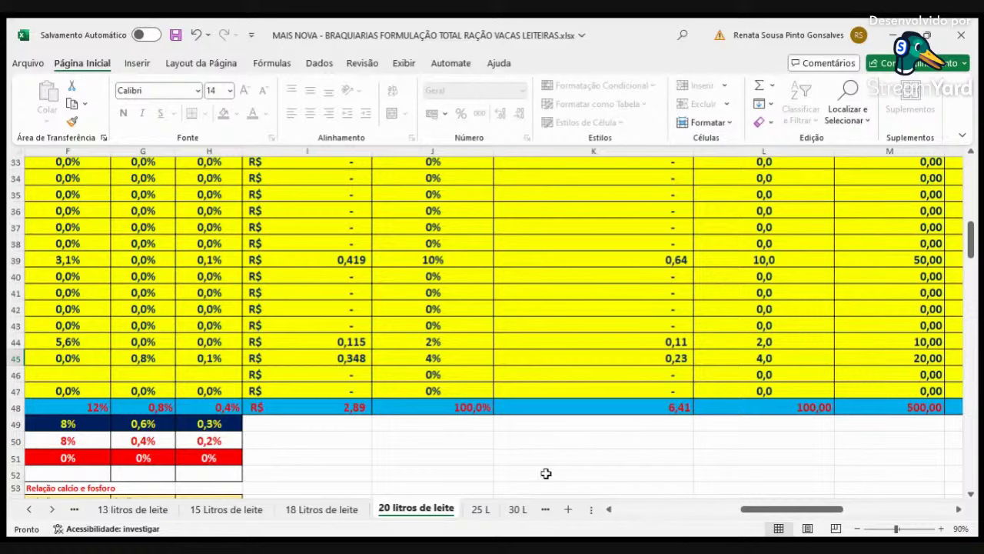
scroll(818, 402, "down", 5)
scroll(817, 402, "left", 5)
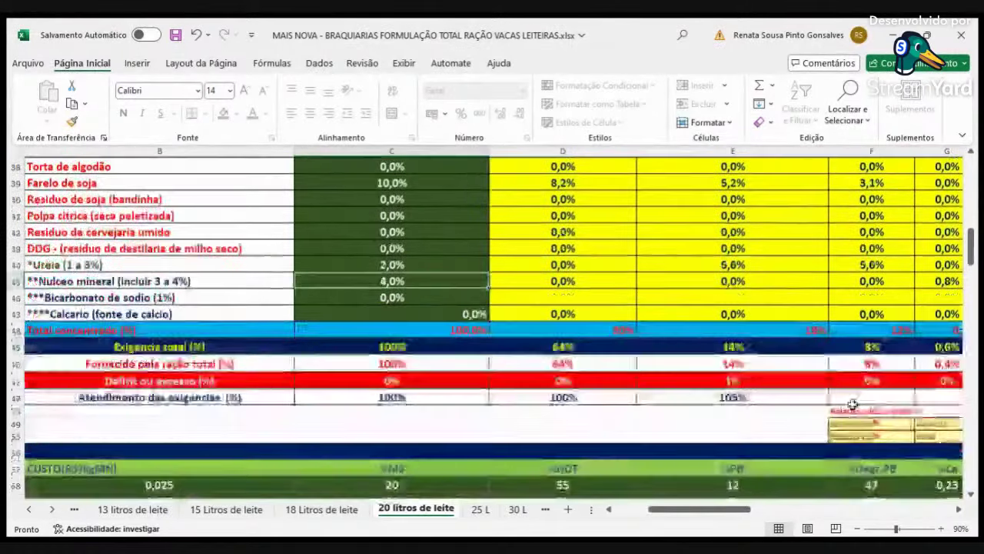
scroll(857, 402, "down", 3)
scroll(858, 400, "down", 8)
scroll(858, 399, "down", 1)
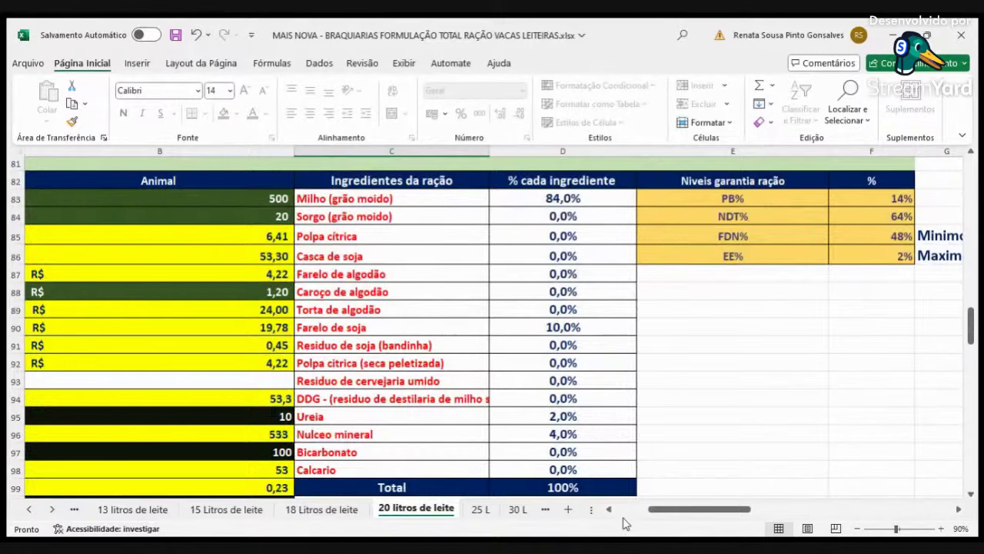
scroll(692, 454, "left", 3)
scroll(695, 453, "up", 14)
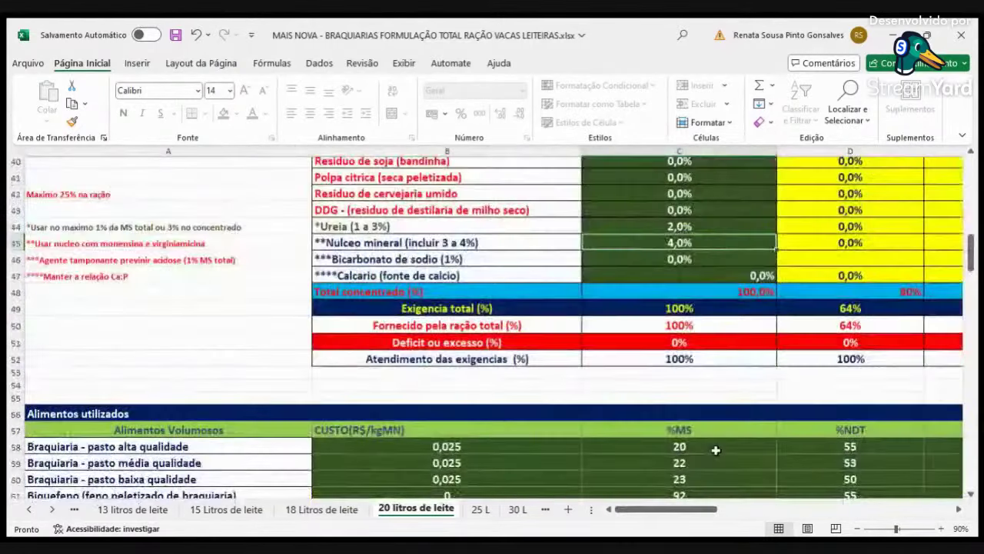
scroll(715, 450, "up", 5)
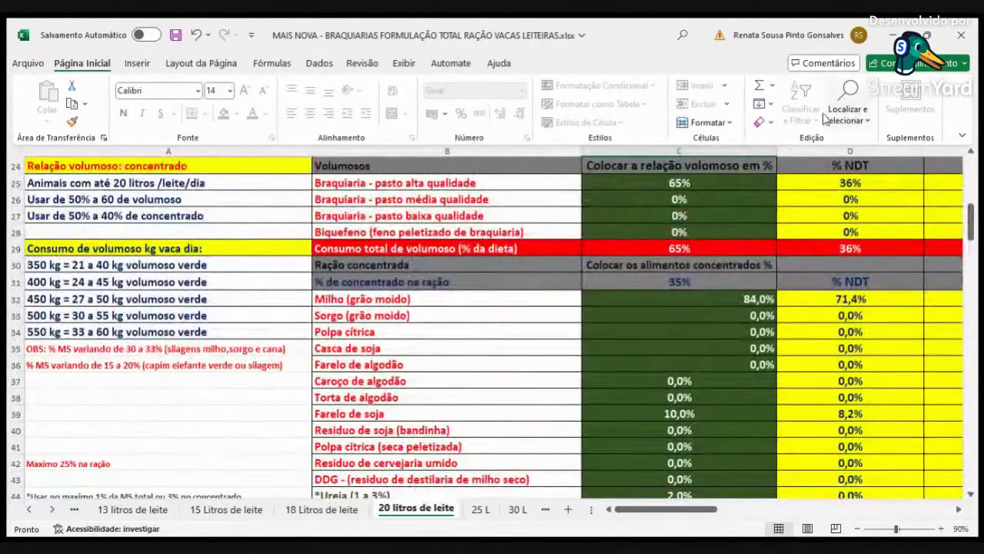
- Recheck the requirement coverage of the 20-litre diet and set "Braquiaria - pasto alta qualidade" to 0% of the diet
left_click(721, 181)
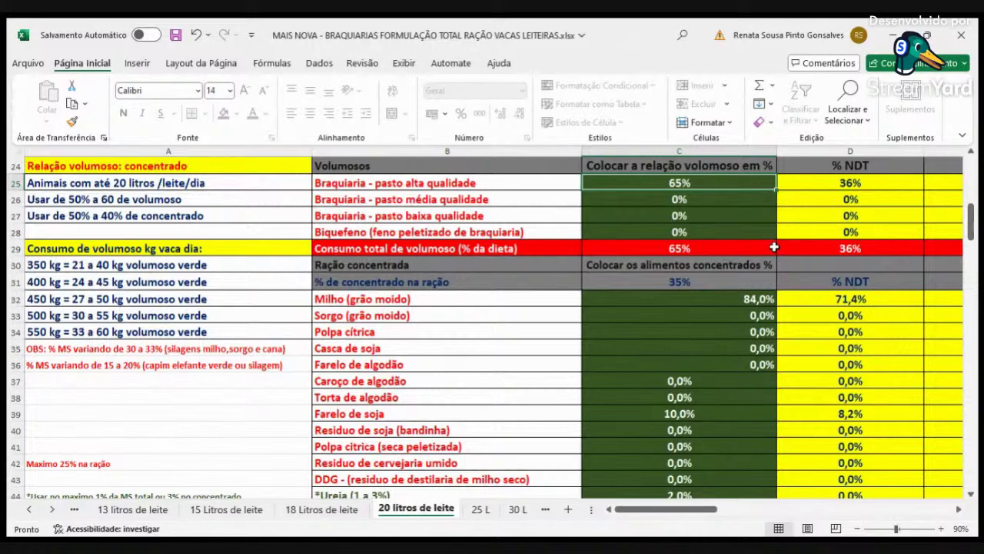
scroll(835, 325, "down", 3)
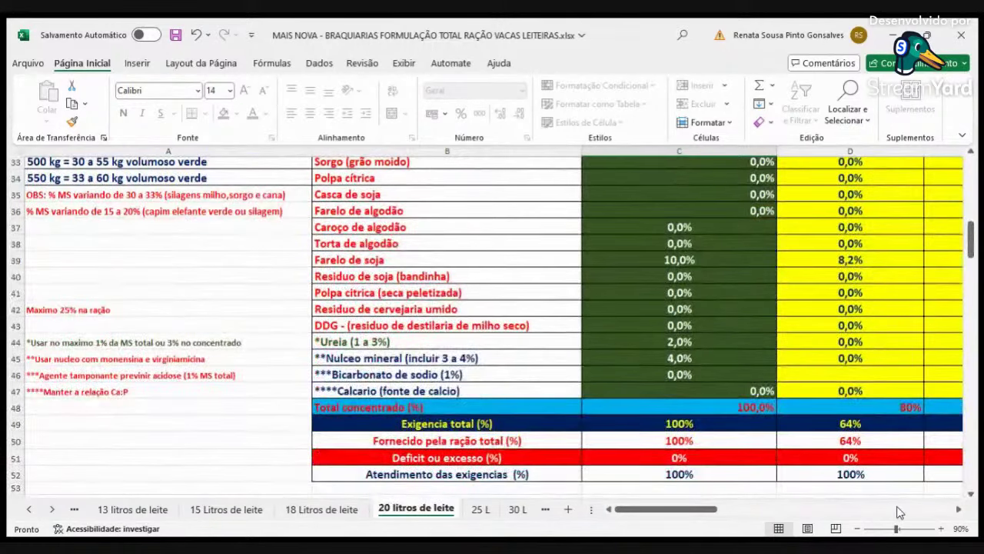
left_click(902, 506)
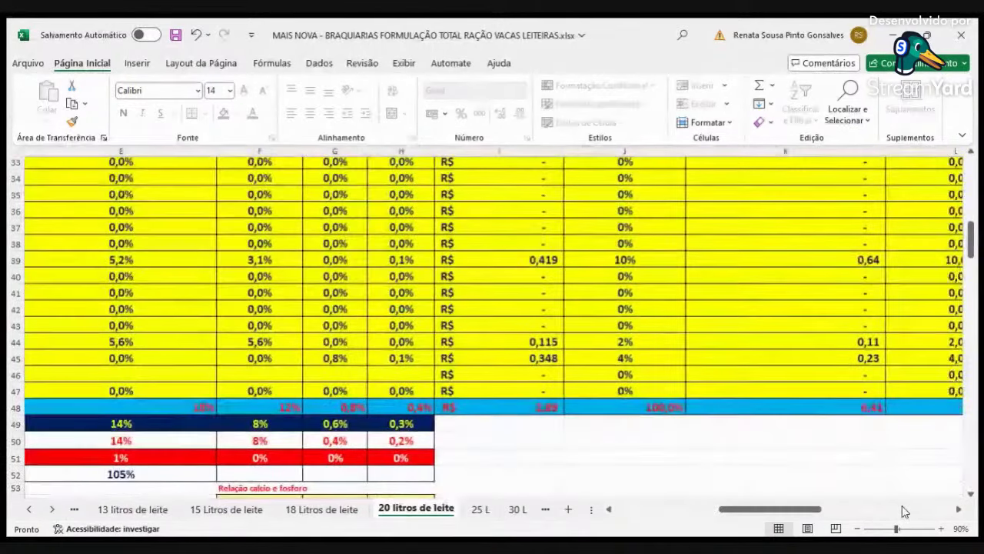
left_click(657, 509)
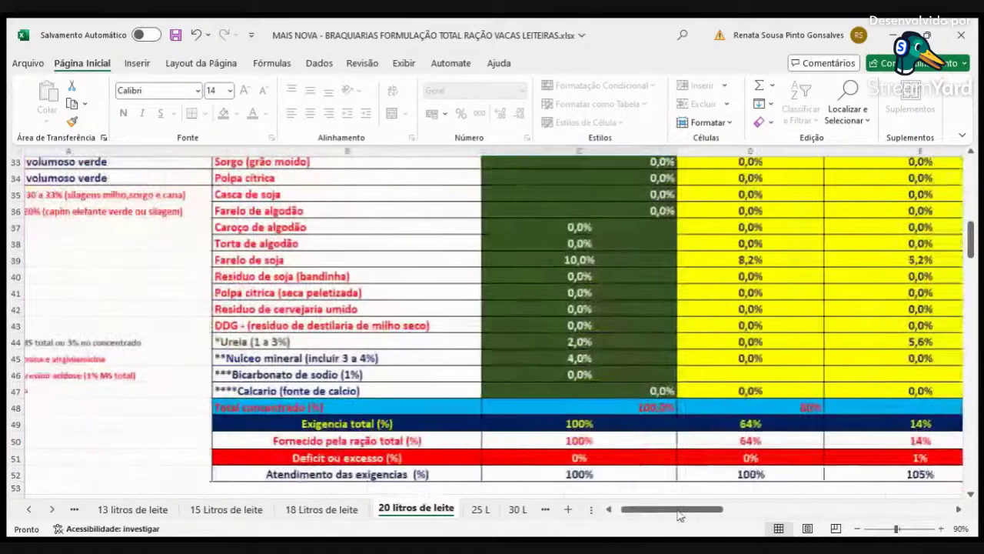
scroll(703, 308, "up", 5)
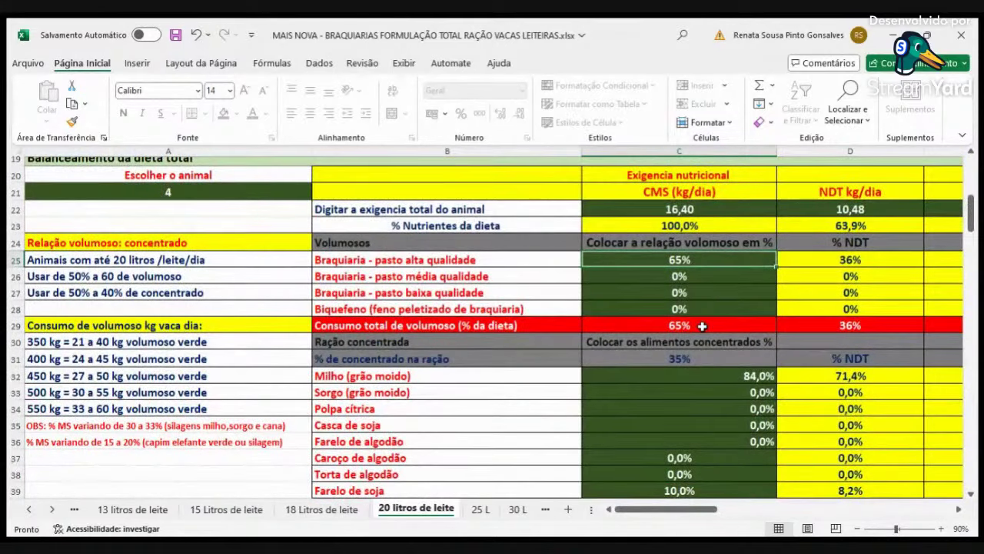
type("0")
key("Return")
- Try "Braquiaria - pasto média qualidade" at 65% of the diet and check the NDT and PB coverage
type("65")
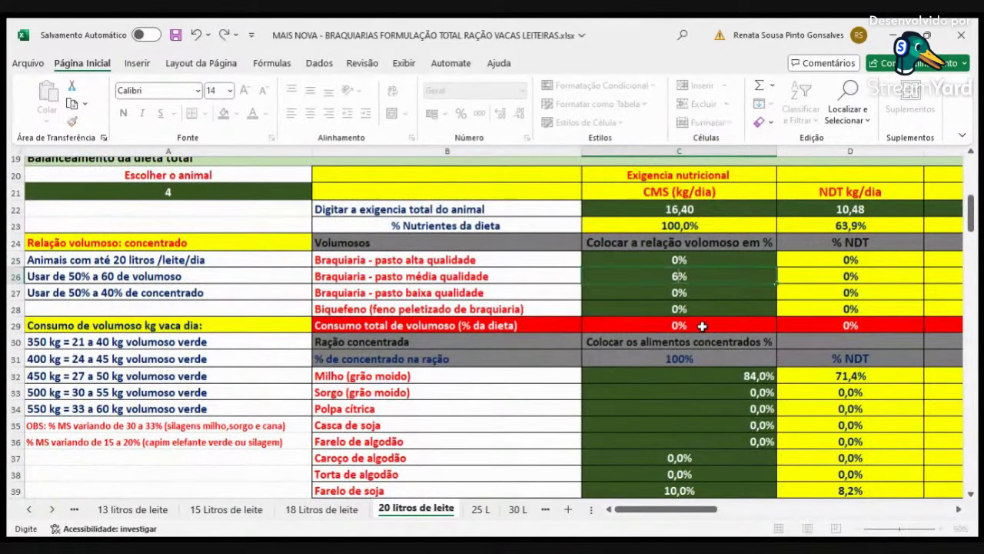
key("Return")
scroll(882, 405, "down", 3)
scroll(882, 406, "down", 2)
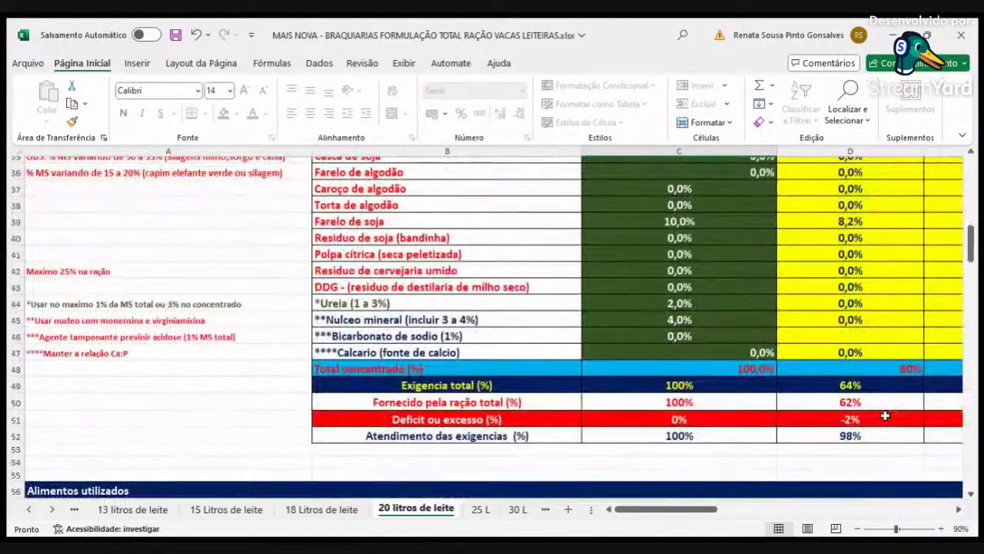
left_click(959, 509)
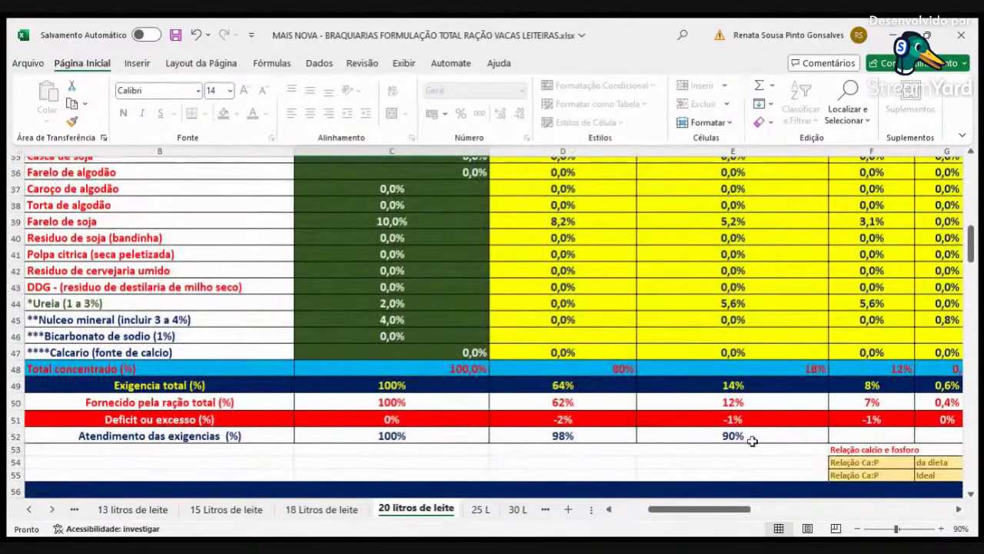
left_click(609, 510)
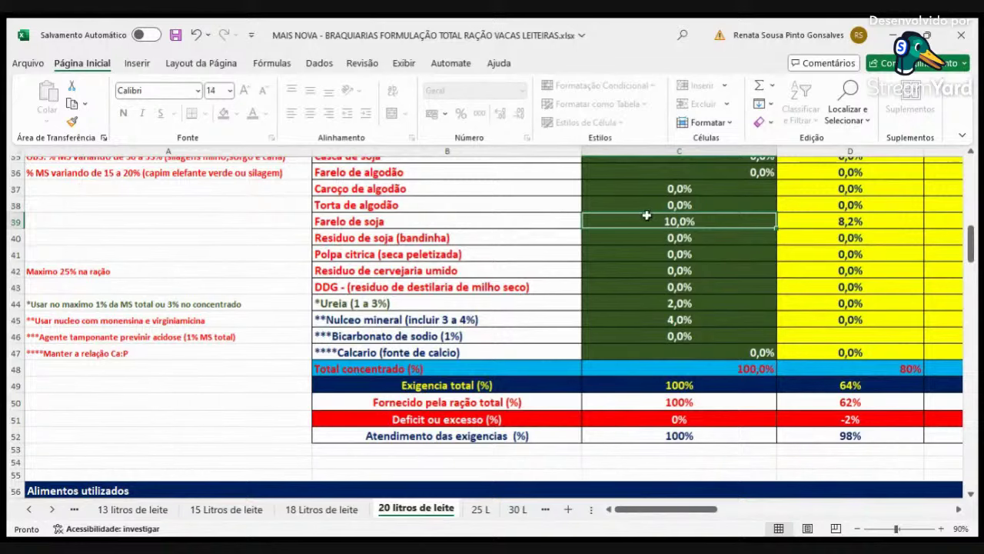
- Set "Farelo de soja" to 20% and "Milho (grão moído)" to 74% of the concentrate
type("20")
key("Return")
scroll(746, 353, "up", 2)
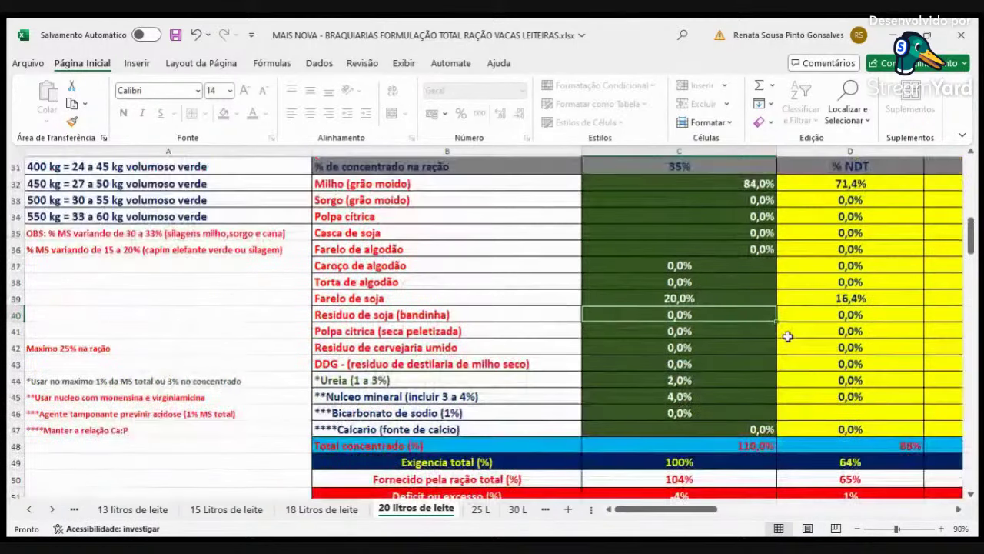
left_click(758, 183)
type("74")
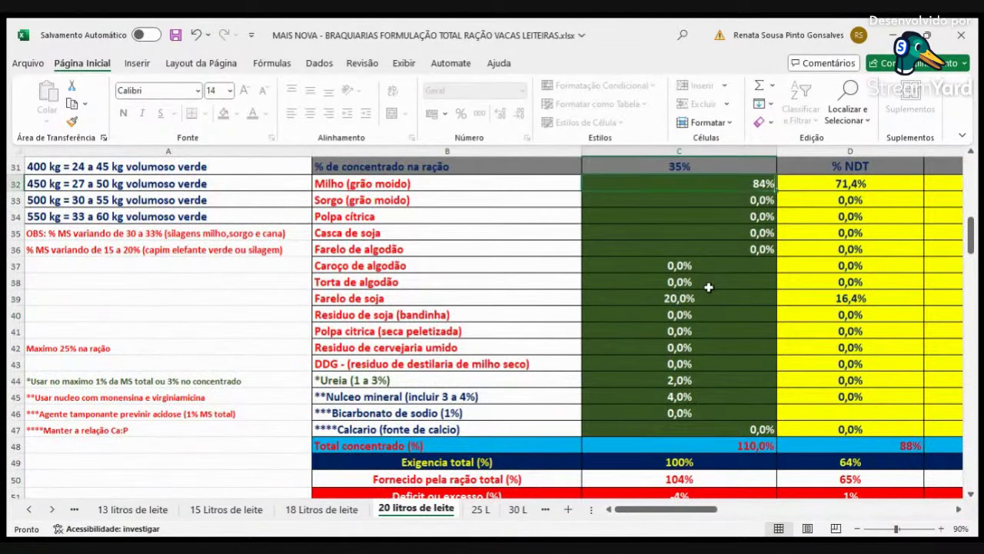
key("Return")
- Set "Braquiaria - pasto média qualidade" to 60% of the diet and check the NDT and PB coverage
scroll(724, 318, "up", 4)
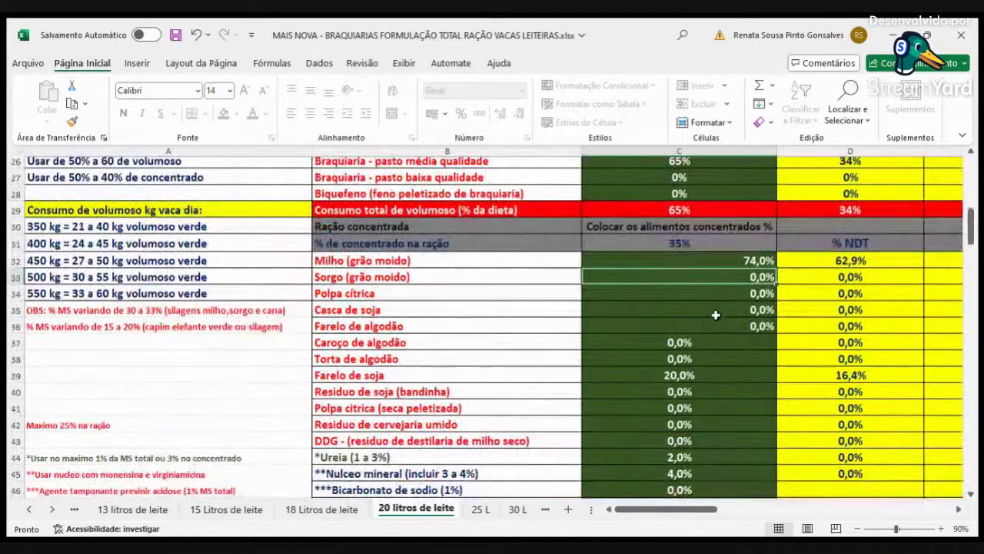
left_click(679, 276)
type("60")
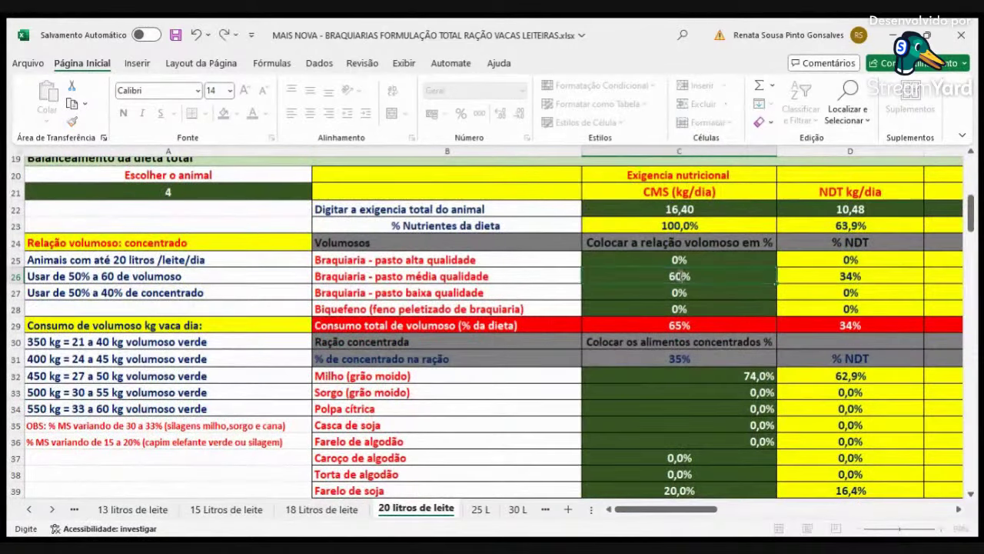
key("Return")
scroll(903, 483, "down", 2)
scroll(904, 483, "down", 3)
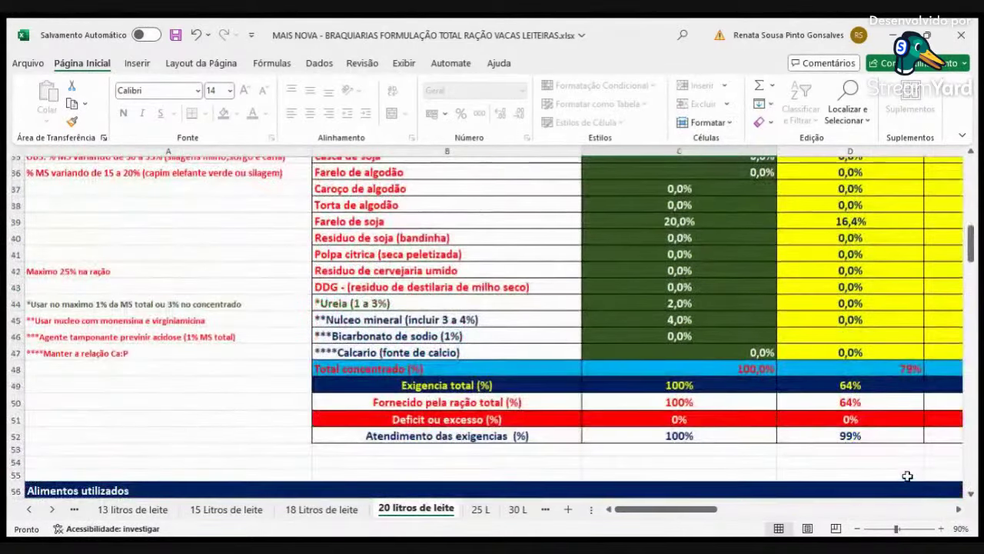
left_click(958, 509)
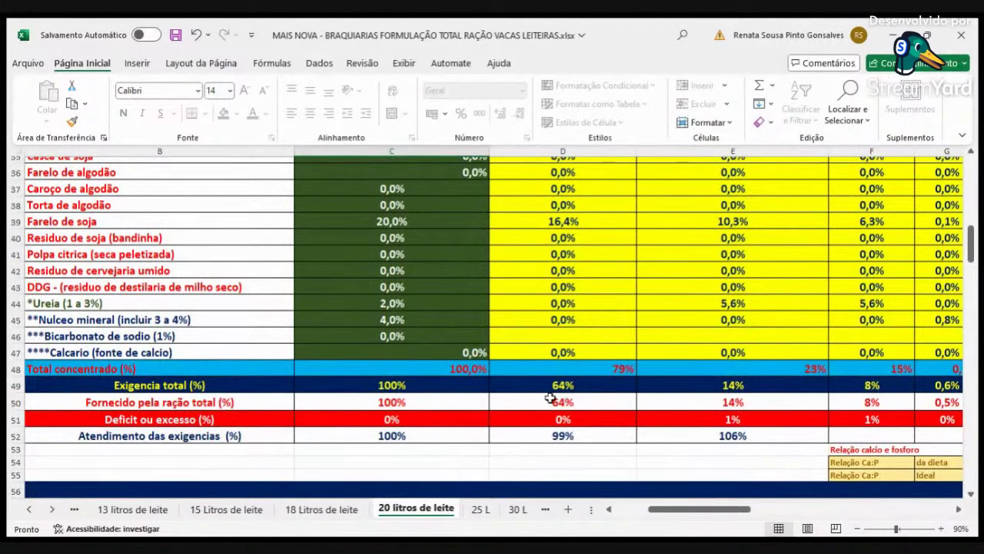
- Review the pasture-to-concentrate ratio, daily intake, daily cost and final report of the 20-litre diet on medium-quality pasture
scroll(554, 402, "up", 4)
scroll(563, 401, "down", 3)
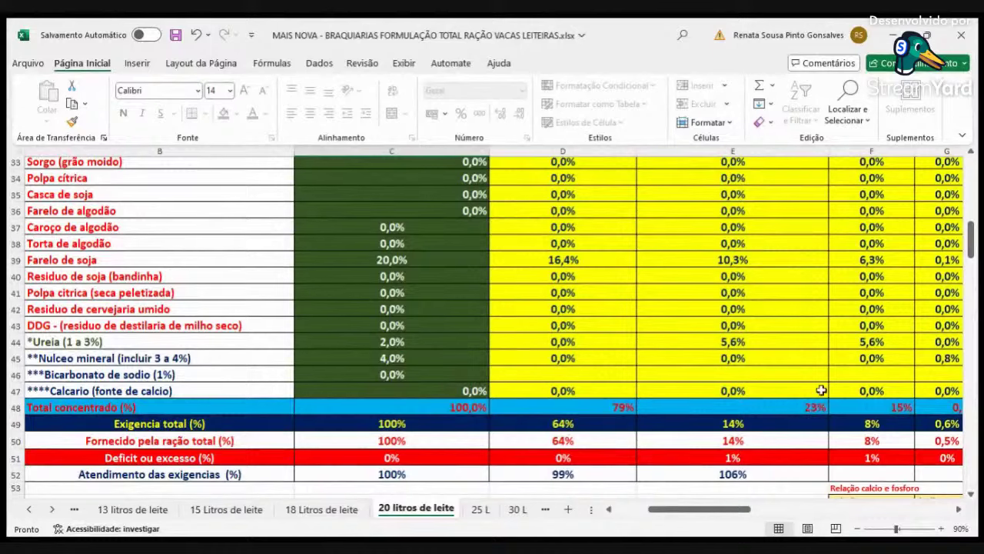
left_click(960, 510)
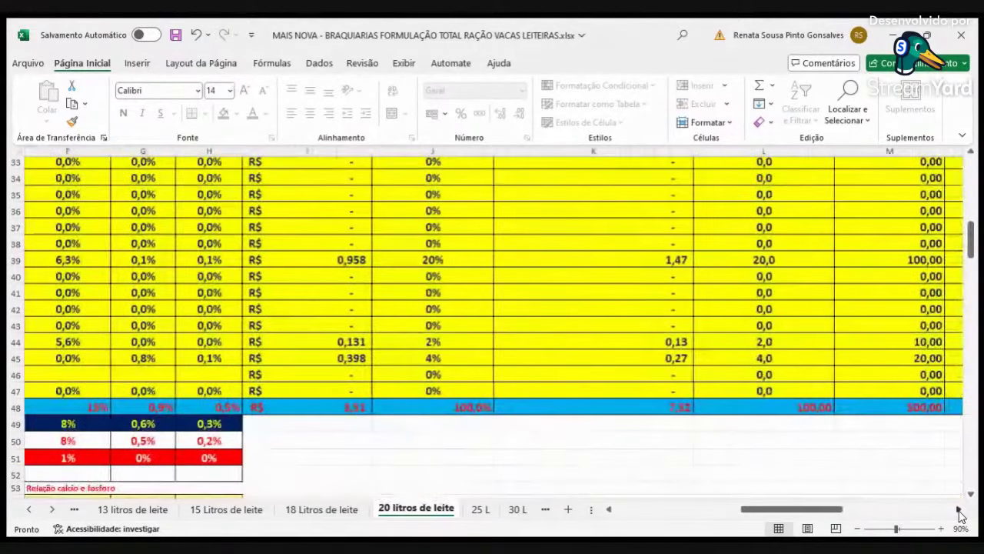
scroll(688, 408, "up", 4)
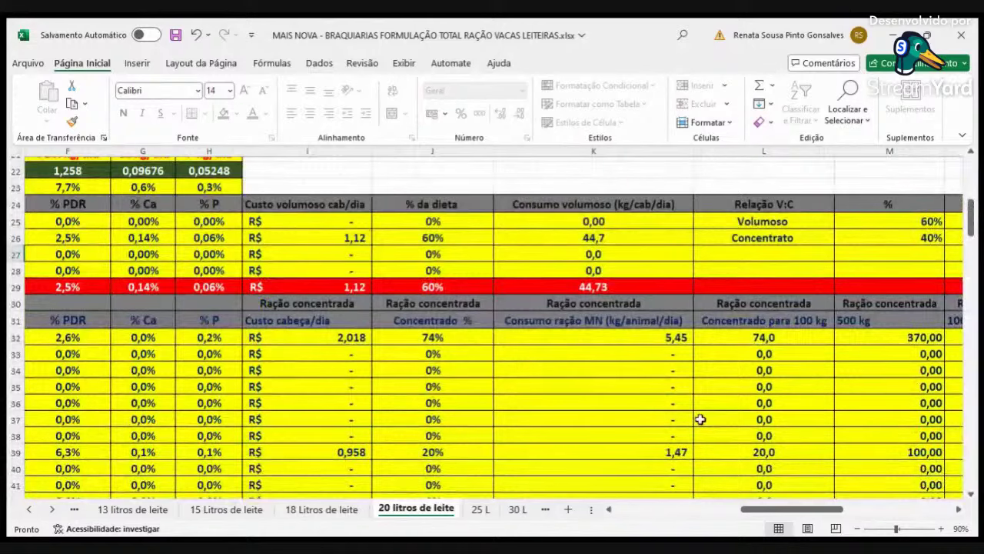
scroll(701, 418, "down", 4)
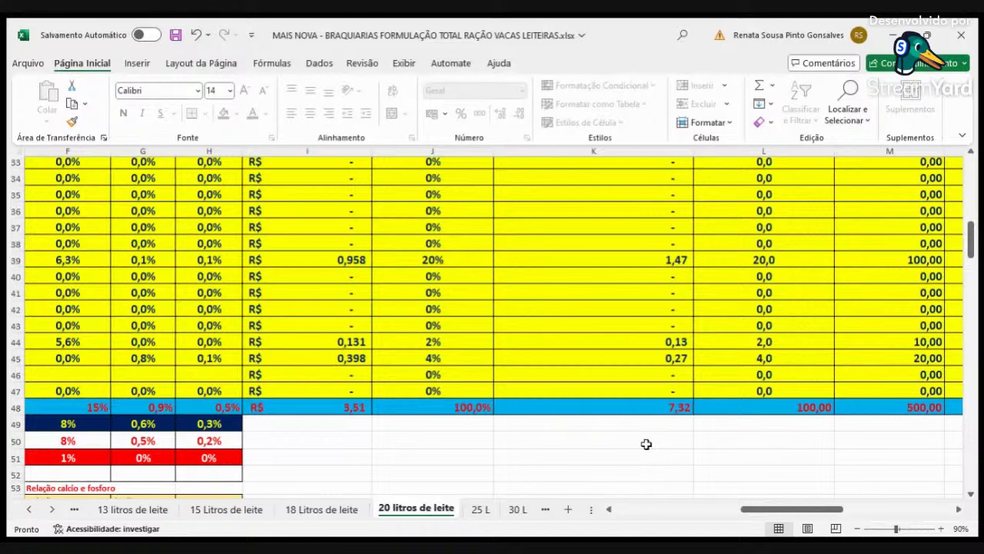
left_click(656, 509)
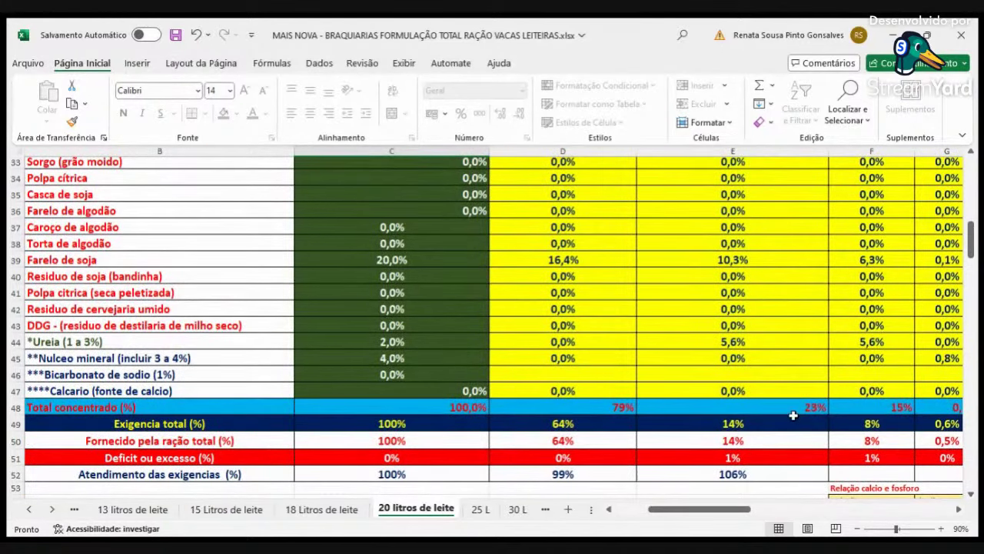
scroll(793, 415, "down", 17)
scroll(849, 409, "up", 1)
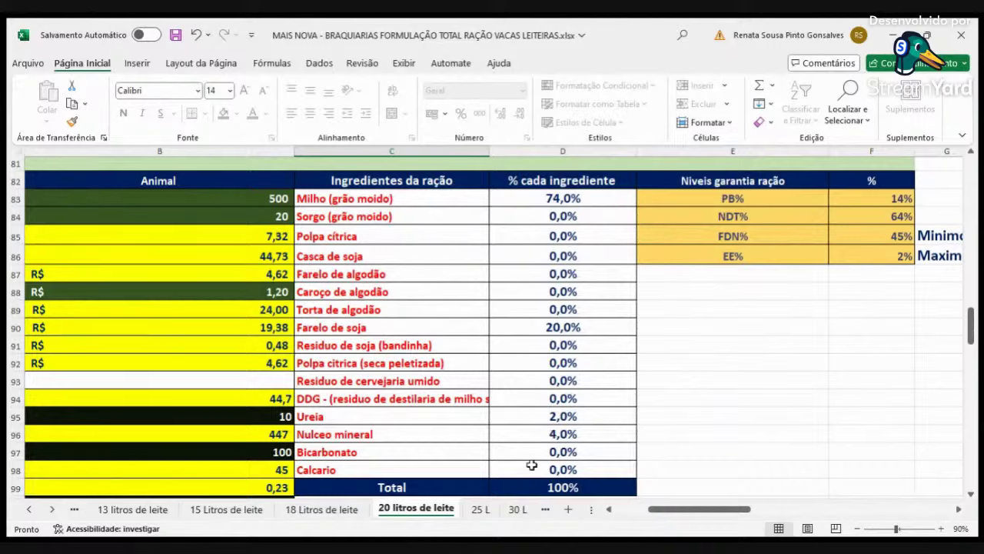
left_click(620, 509)
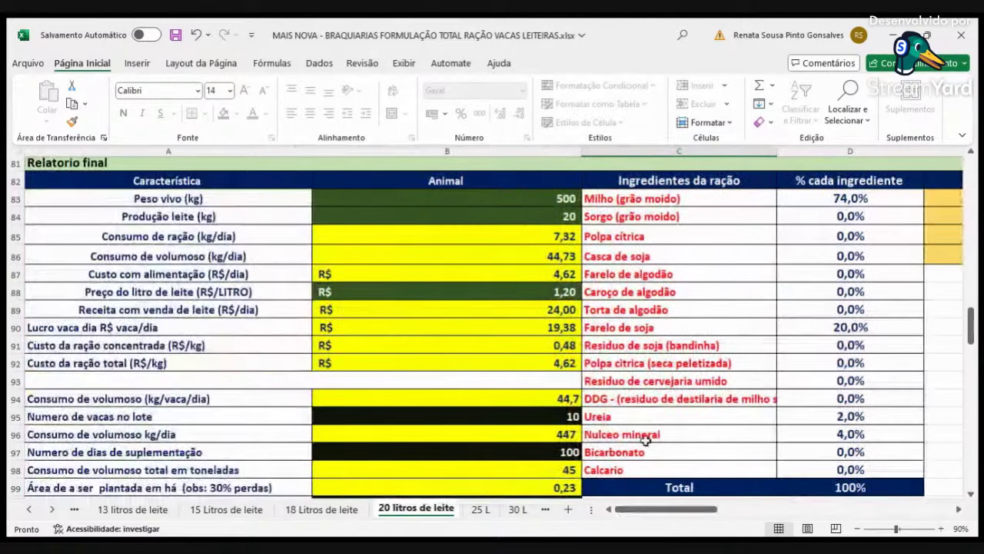
- Set "Braquiaria - pasto média qualidade" to 0% of the 20-litre diet
scroll(647, 438, "up", 20)
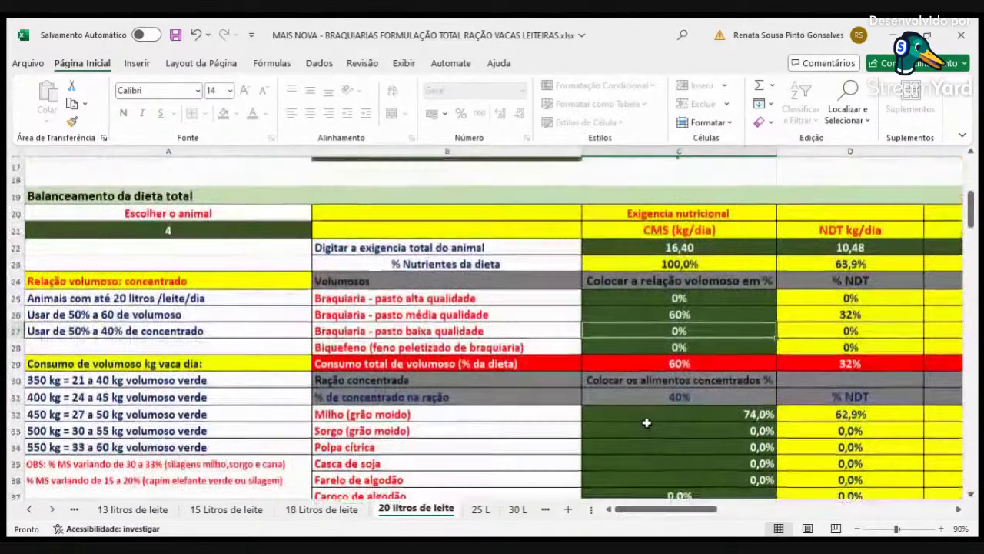
scroll(647, 422, "up", 6)
scroll(648, 416, "down", 3)
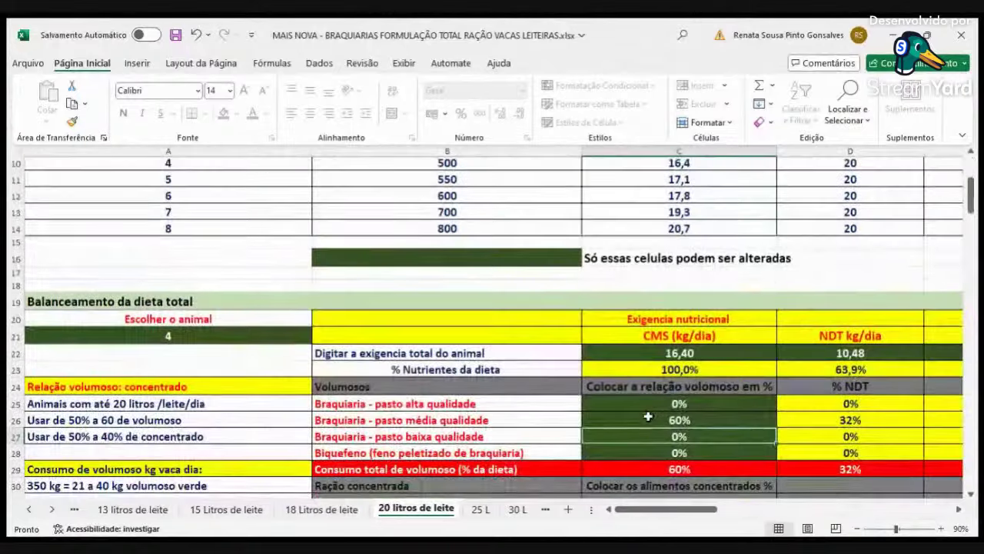
scroll(648, 416, "down", 2)
left_click(665, 343)
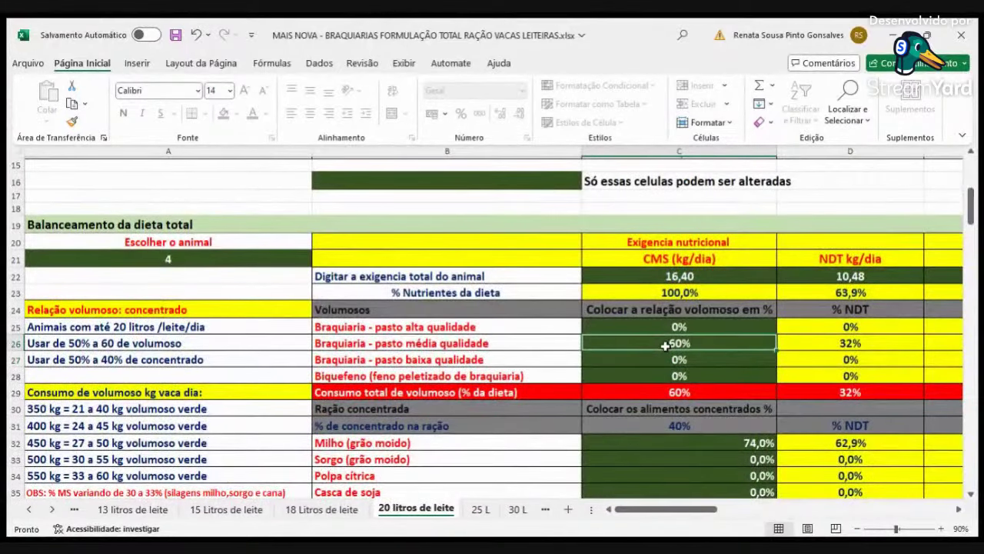
type("0")
key("Return")
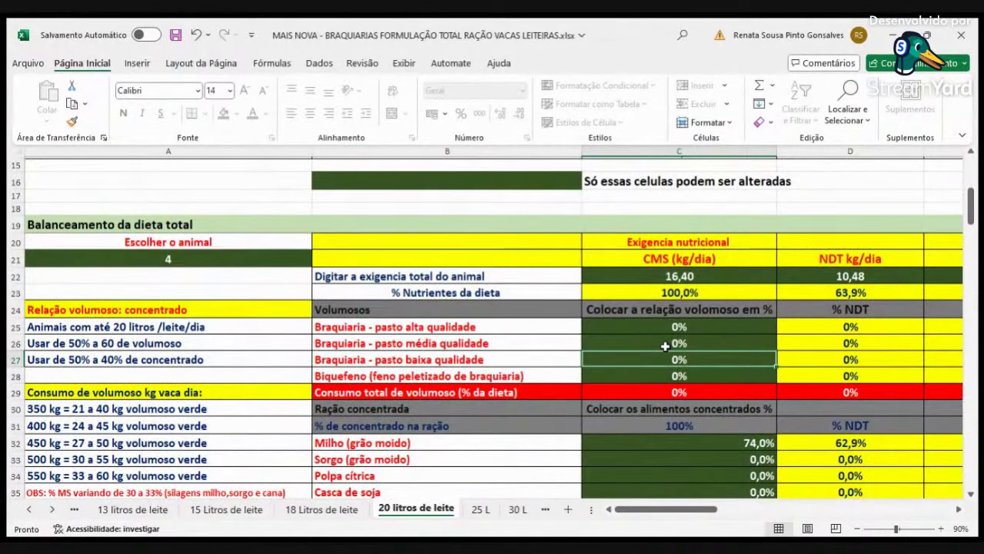
- Try "Braquiaria - pasto baixa qualidade" at 50% of the diet and check the NDT and PB coverage
type("50")
key("Return")
scroll(805, 386, "down", 4)
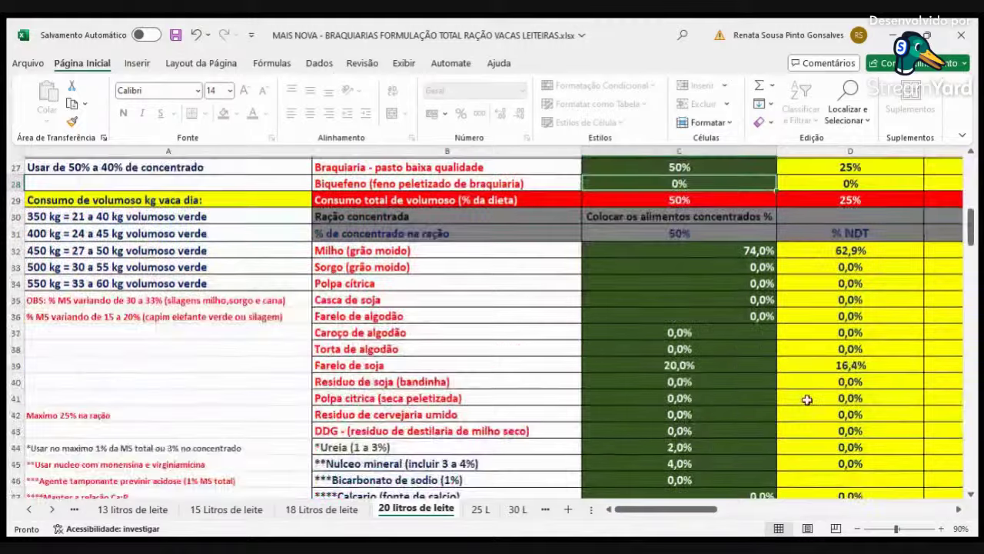
scroll(807, 399, "down", 4)
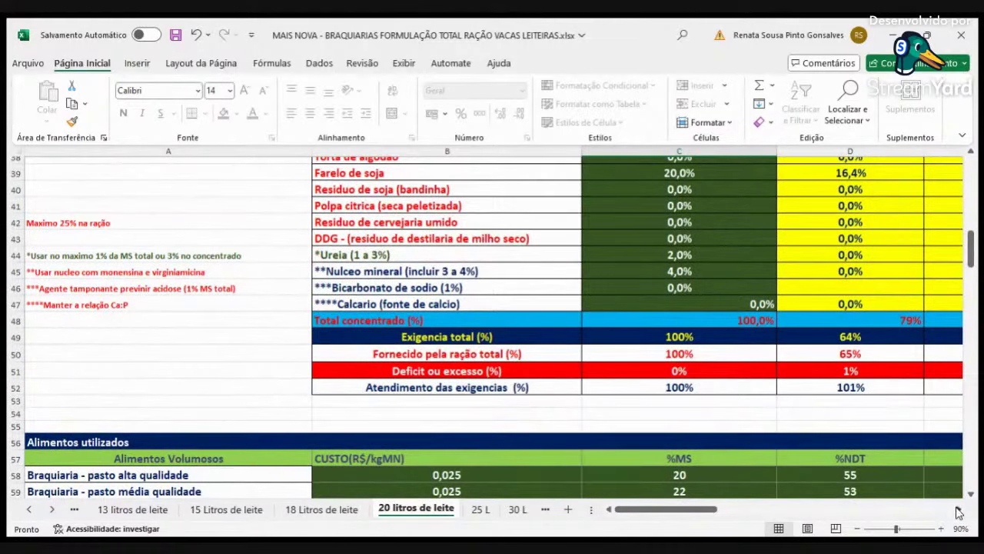
left_click(959, 510)
- Set "Braquiaria - pasto baixa qualidade" to 55% of the 20-litre diet and check the NDT and PB coverage
scroll(399, 370, "up", 8)
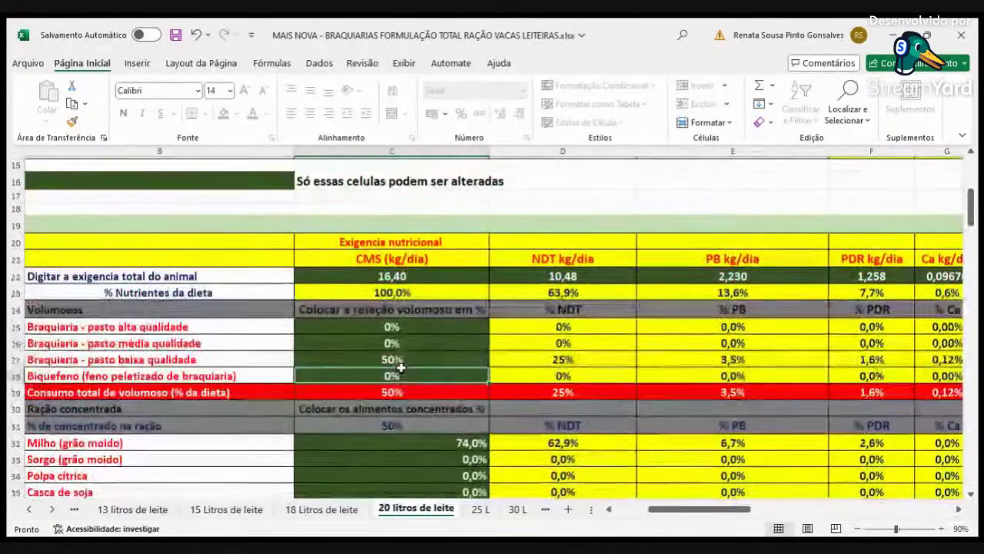
left_click(392, 359)
type("55")
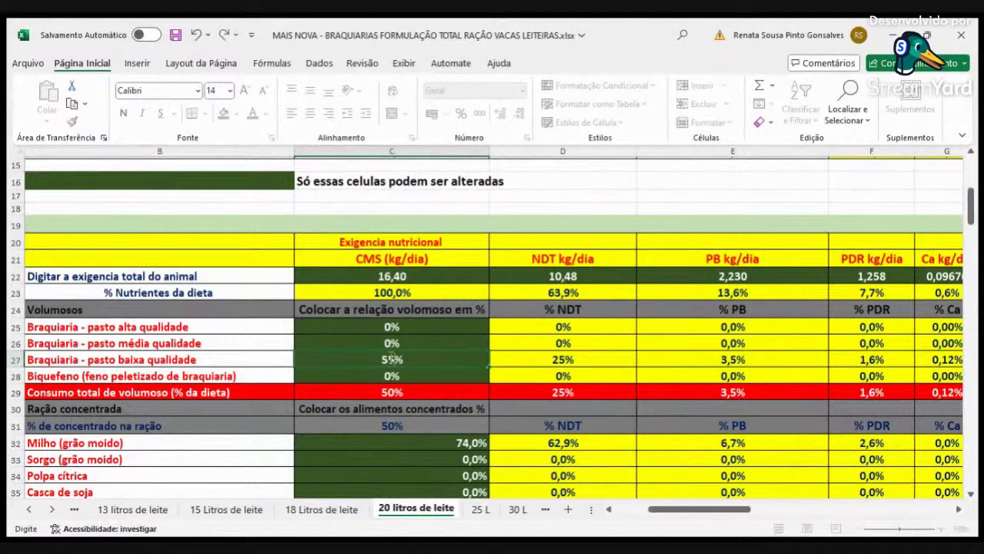
key("Return")
scroll(500, 377, "down", 6)
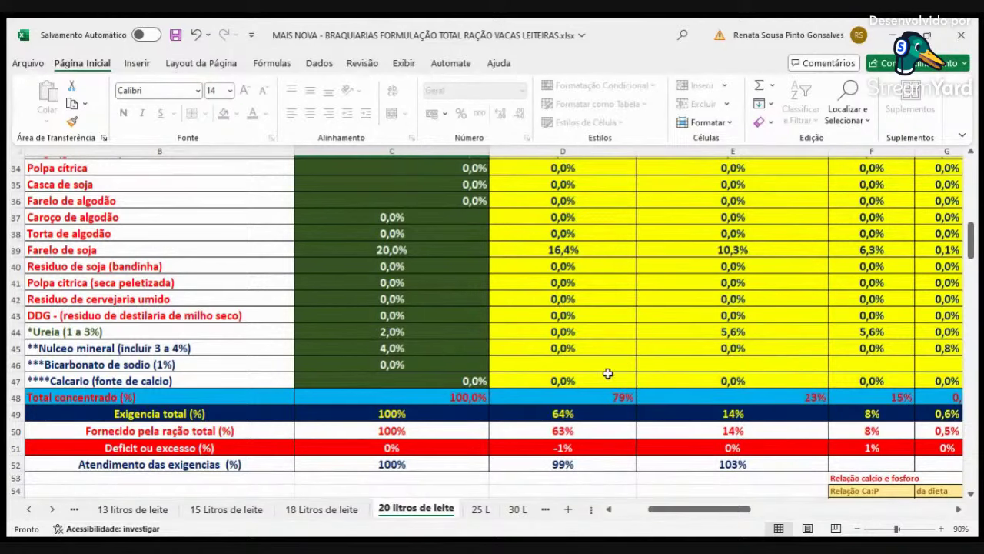
scroll(595, 431, "up", 3)
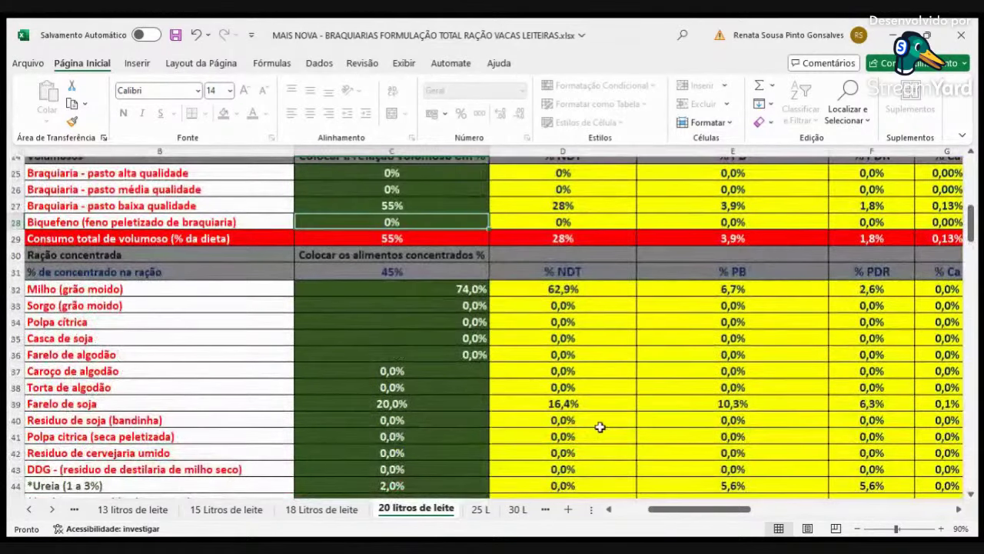
- Review the daily concentrate cost and intake and the recommended forage-to-concentrate ratio for the 20-litre diet on low-quality pasture
scroll(914, 487, "down", 2)
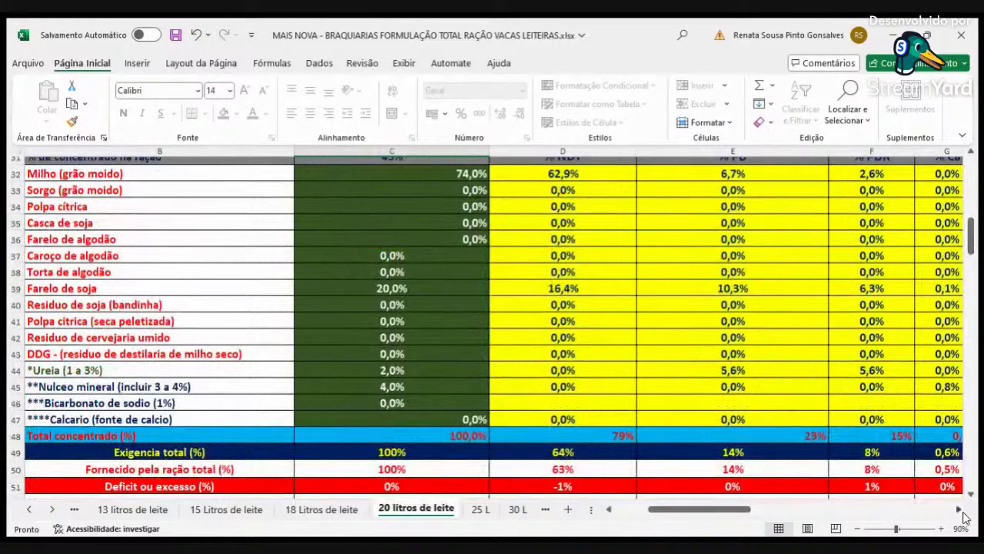
double_click(958, 509)
left_click(958, 509)
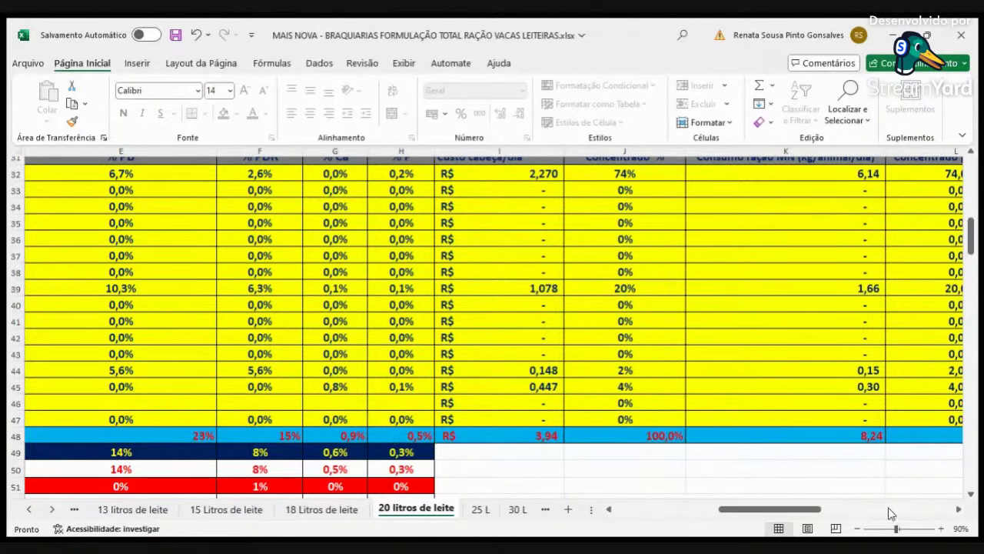
left_click(662, 510)
scroll(673, 415, "up", 10)
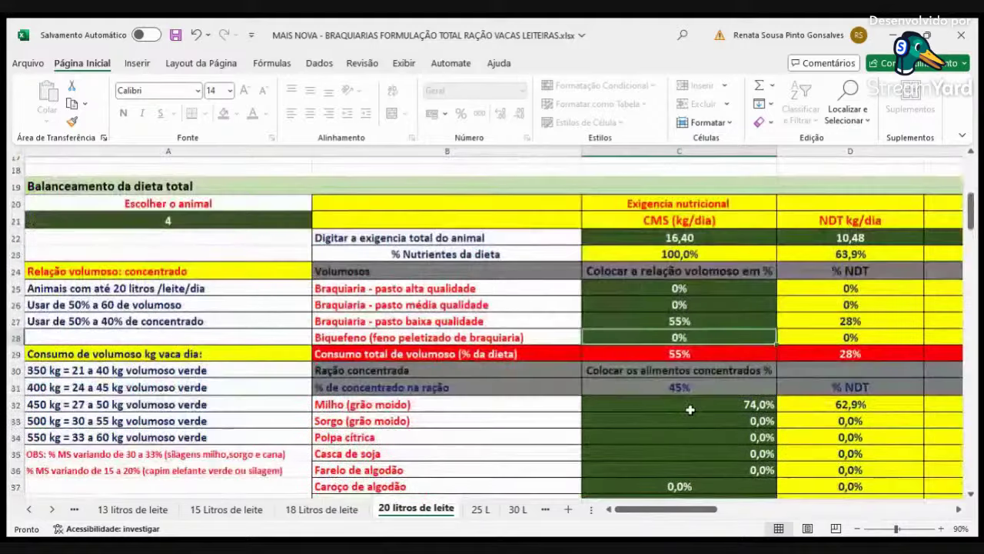
scroll(706, 412, "down", 5)
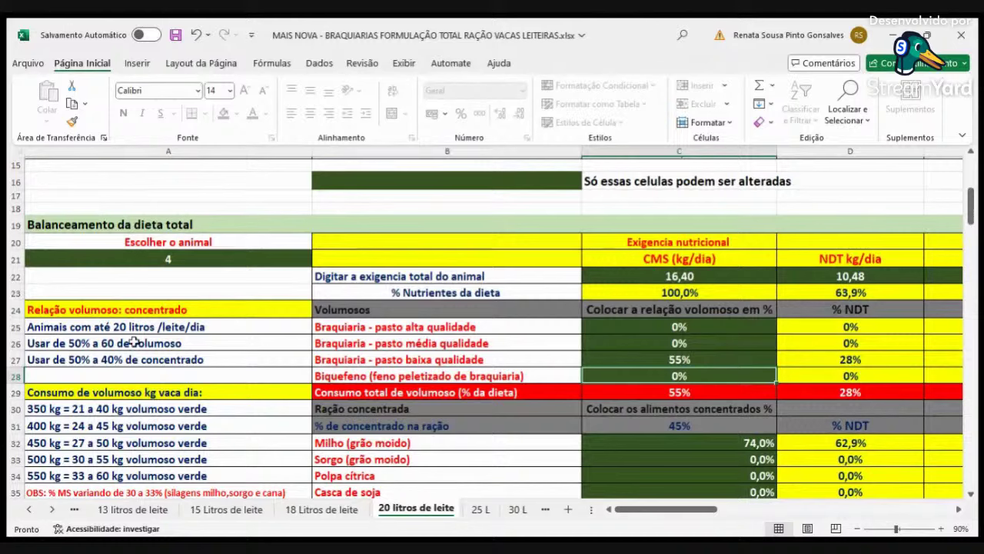
- Return to the workbook's "Capa" sheet
left_click(30, 509)
left_click(30, 510)
left_click(30, 510)
left_click(30, 510)
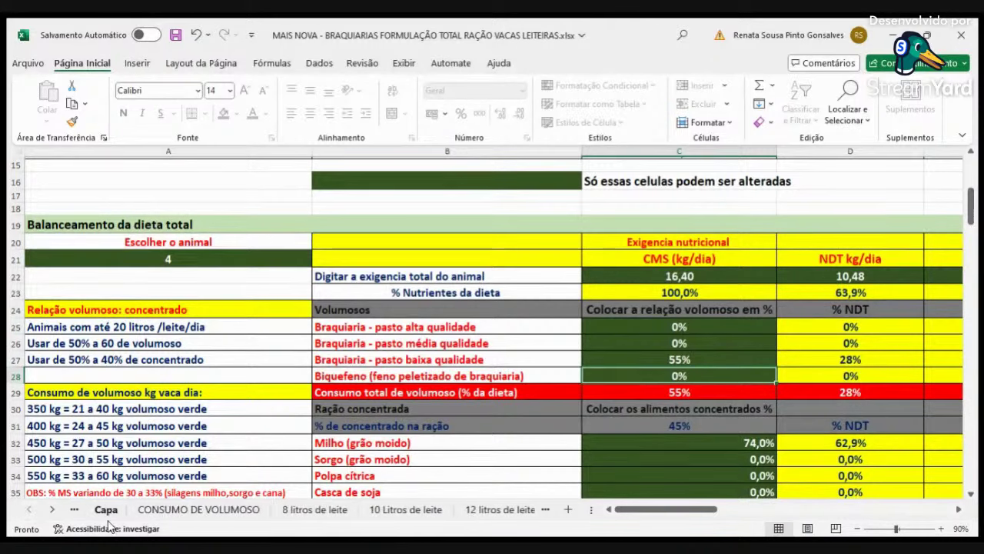
left_click(102, 509)
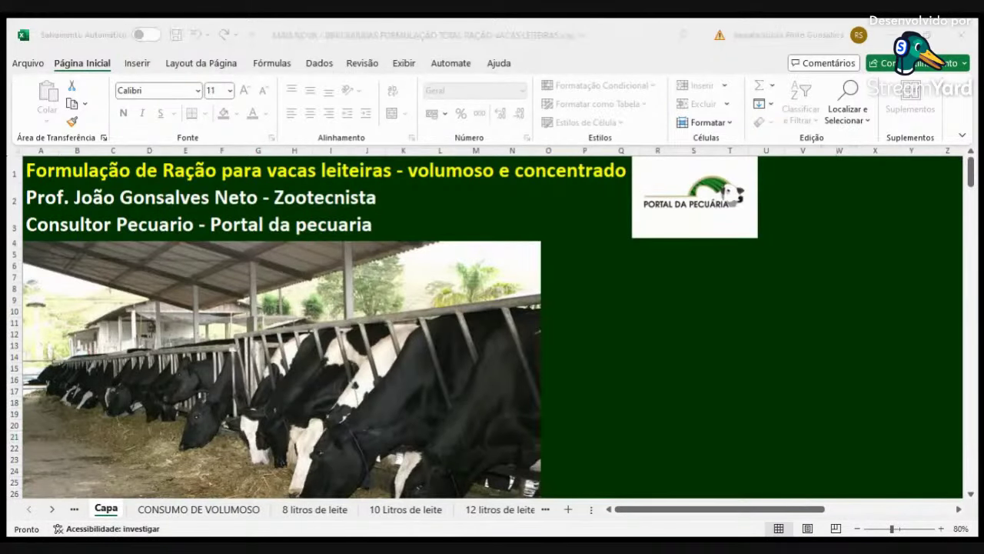